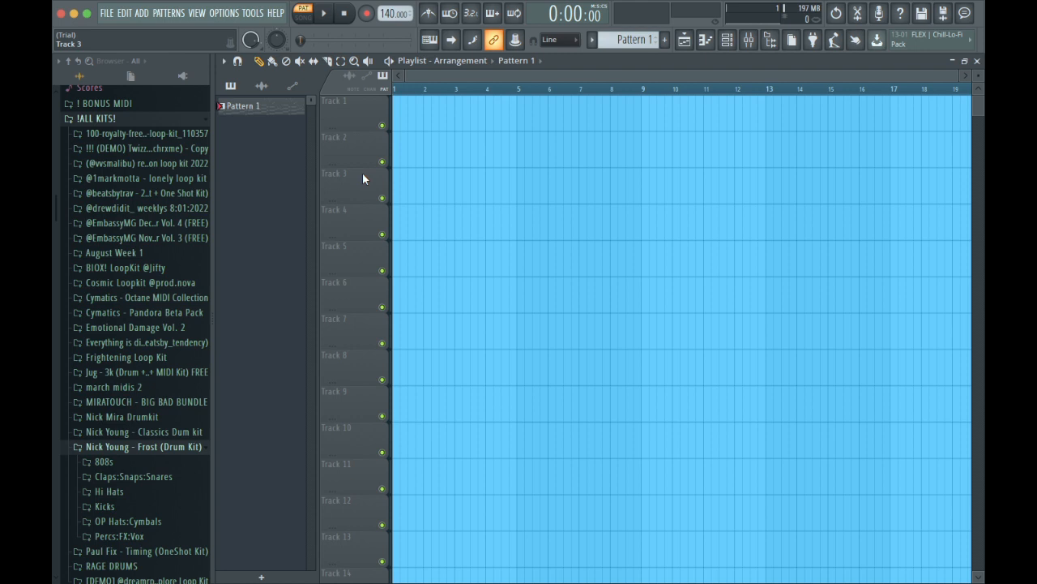
- Open the 3x Osc synth from the channel rack and set its channel volume to 49%
{"action": "left_click", "coordinate": [728, 41]}
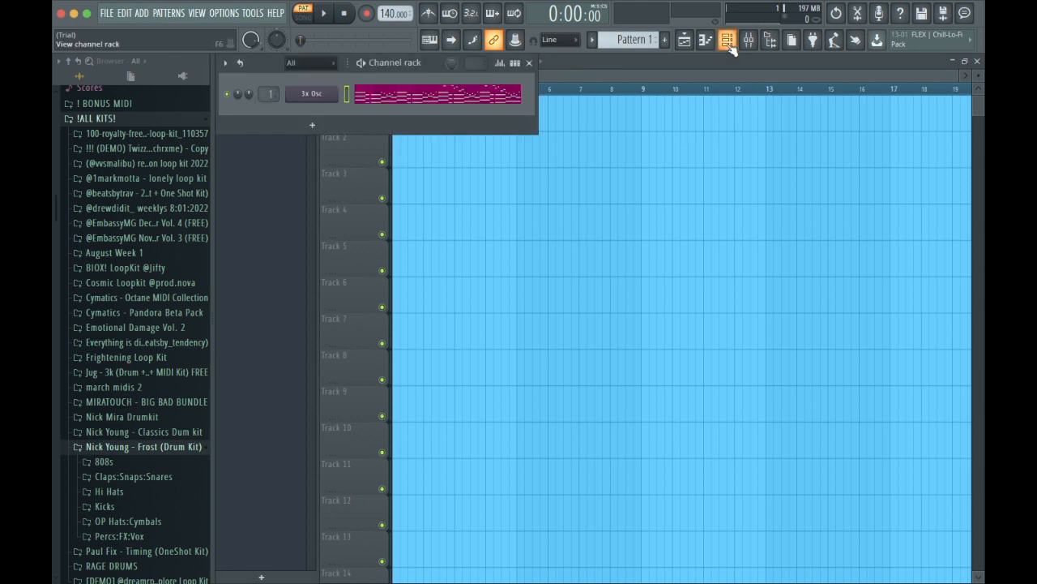
{"action": "left_click", "coordinate": [182, 77]}
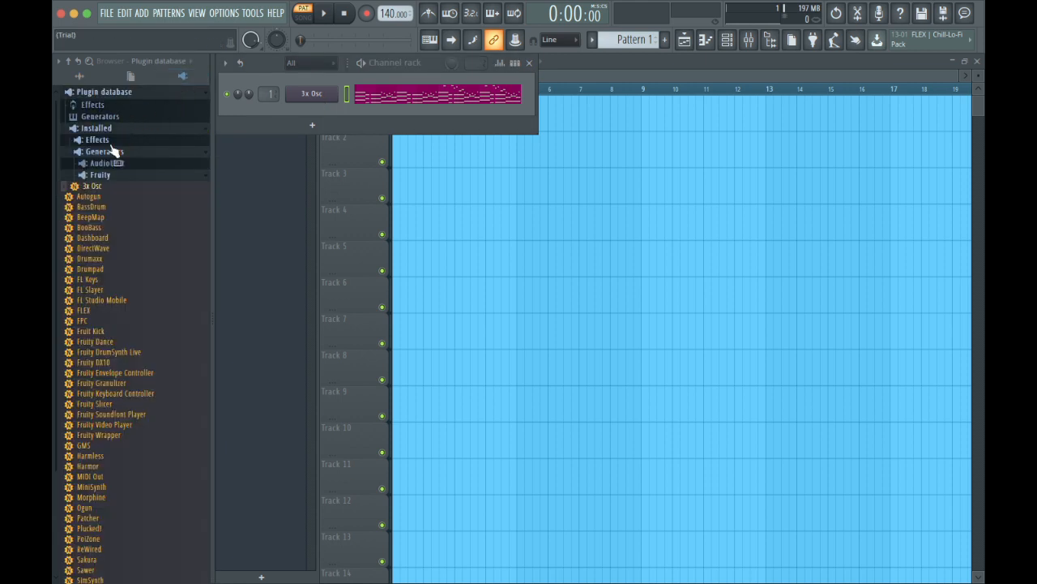
{"action": "left_click", "coordinate": [313, 94]}
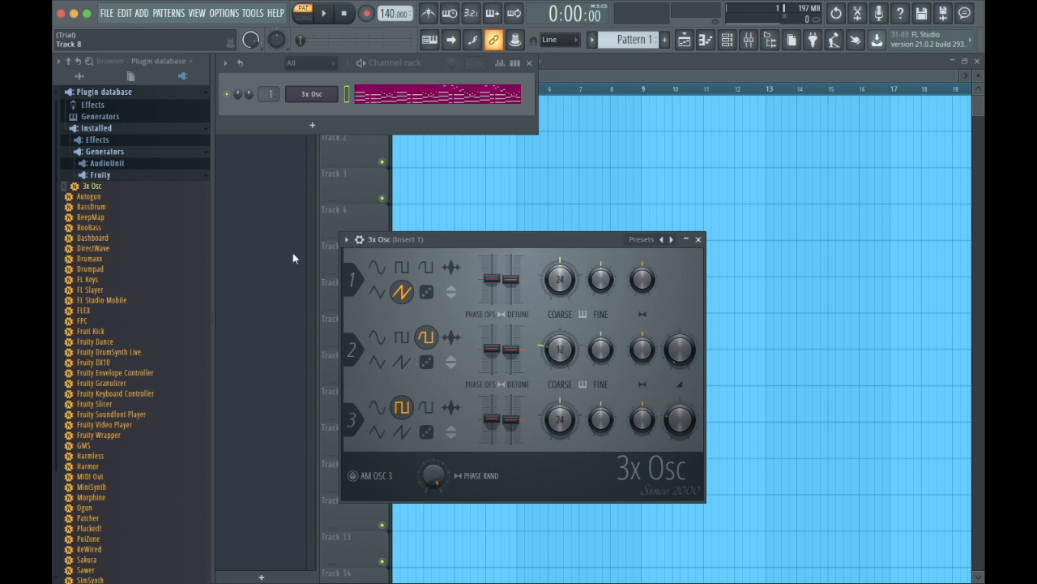
{"action": "left_click_drag", "start_coordinate": [250, 92], "coordinate": [250, 106]}
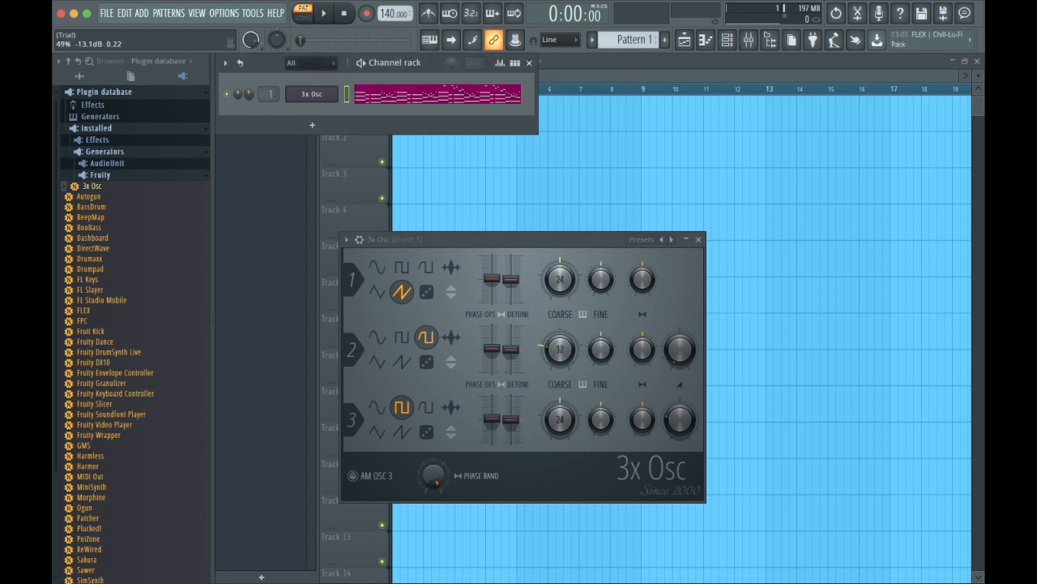
- Play the 3x Osc melody in the piano roll and transpose all its notes down one semitone
{"action": "left_click", "coordinate": [476, 96]}
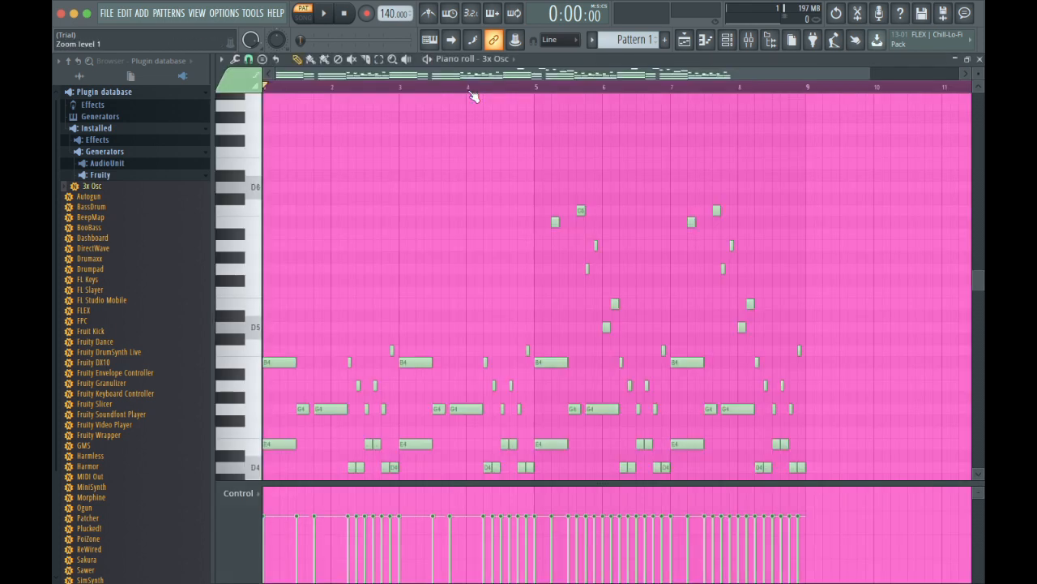
{"action": "scroll", "coordinate": [422, 202], "scroll_direction": "down", "scroll_amount": 3}
{"action": "scroll", "coordinate": [422, 202], "scroll_direction": "up", "scroll_amount": 2}
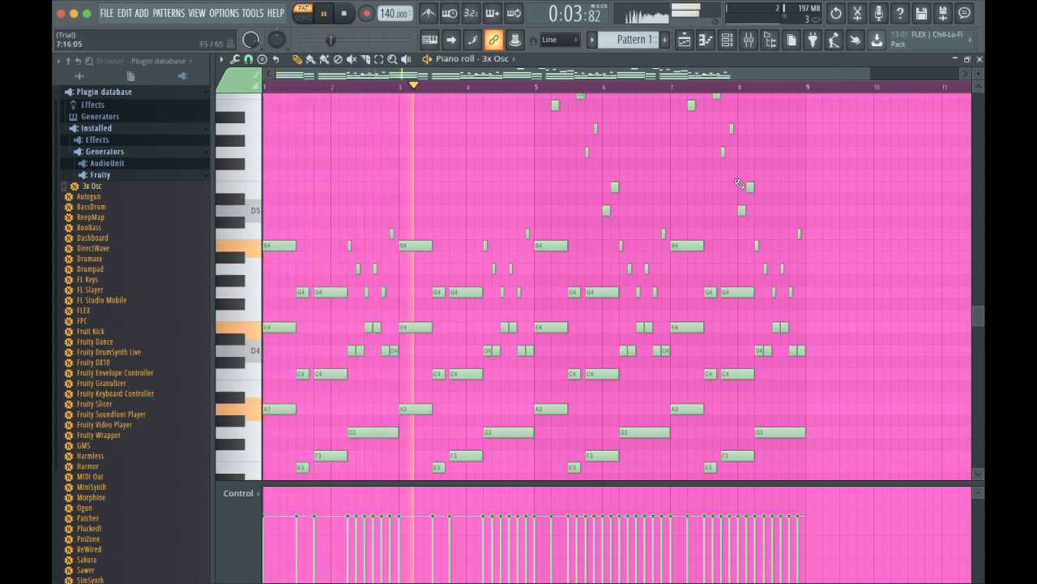
{"action": "scroll", "coordinate": [665, 243], "scroll_direction": "down", "scroll_amount": 5}
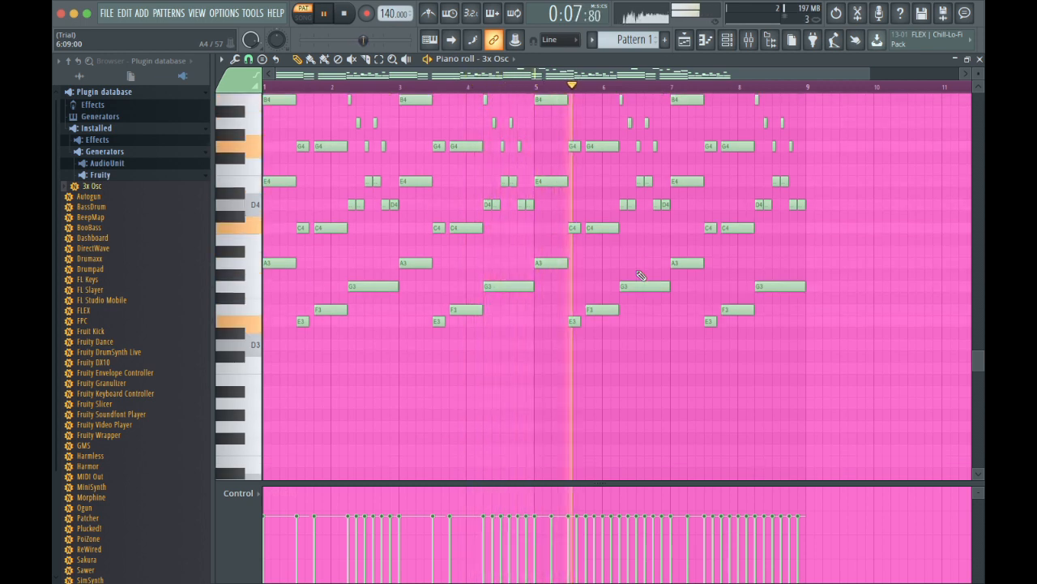
{"action": "key", "text": "Down"}
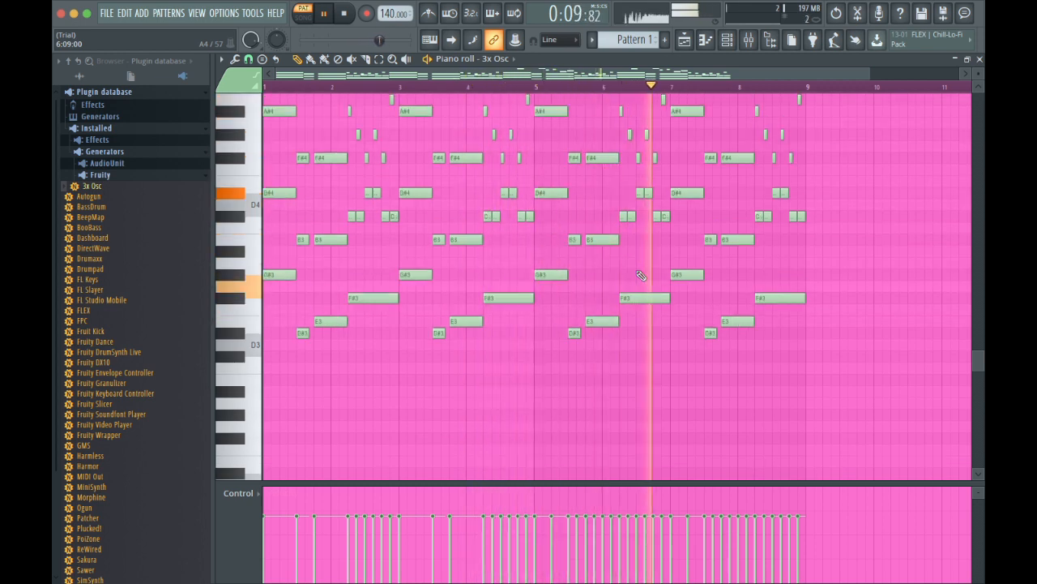
{"action": "scroll", "coordinate": [641, 275], "scroll_direction": "up", "scroll_amount": 2}
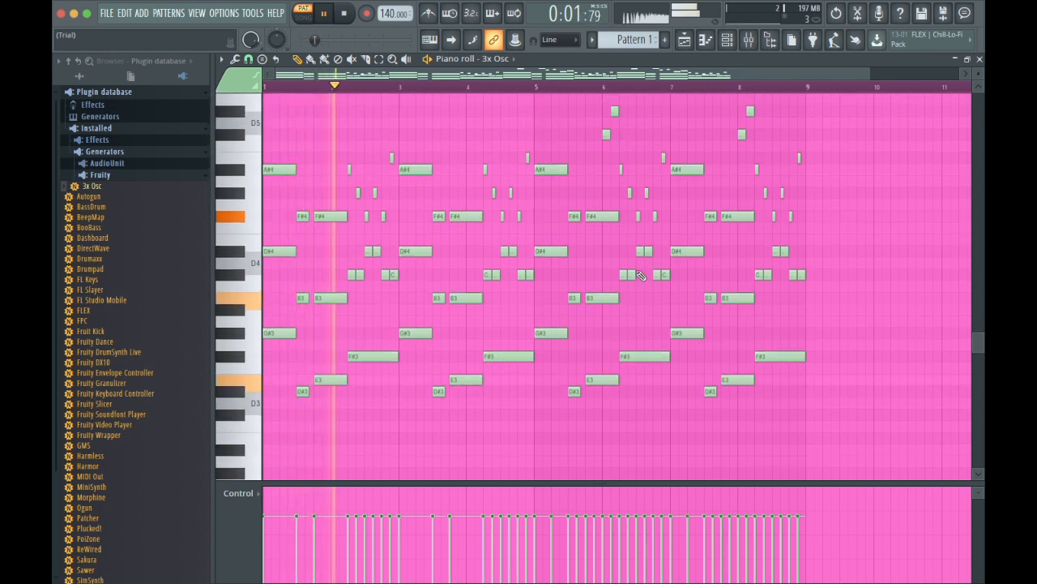
- Show the channel rack and postpone the system update reminder until tomorrow
{"action": "left_click", "coordinate": [727, 39]}
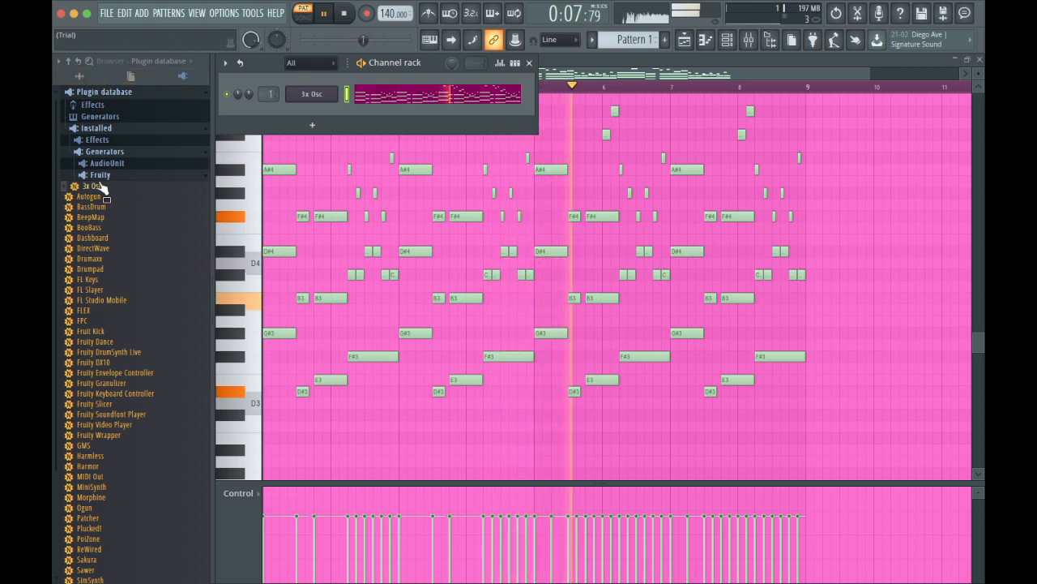
{"action": "scroll", "coordinate": [92, 203], "scroll_direction": "down", "scroll_amount": 3}
{"action": "left_click", "coordinate": [948, 58]}
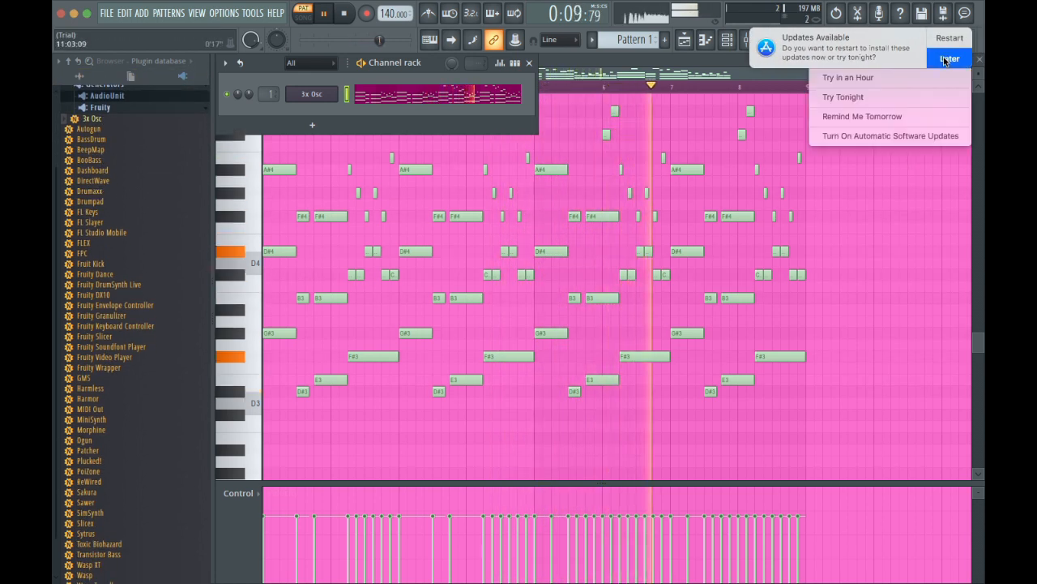
{"action": "left_click", "coordinate": [859, 117]}
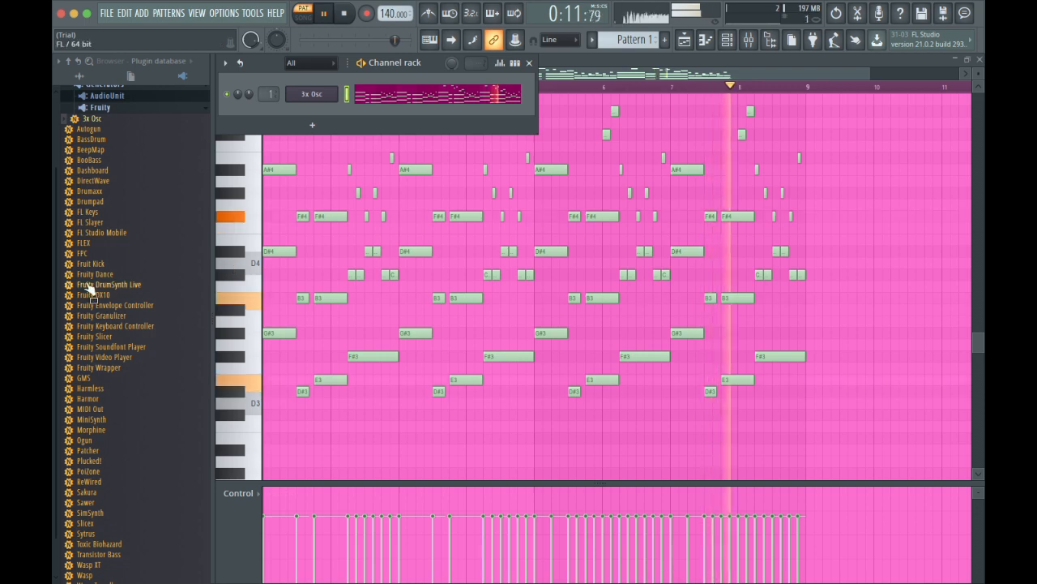
- Add a GMS synth channel below 3x Osc and open its presets library
{"action": "scroll", "coordinate": [130, 324], "scroll_direction": "down", "scroll_amount": 2}
{"action": "left_click_drag", "start_coordinate": [100, 351], "coordinate": [331, 109]}
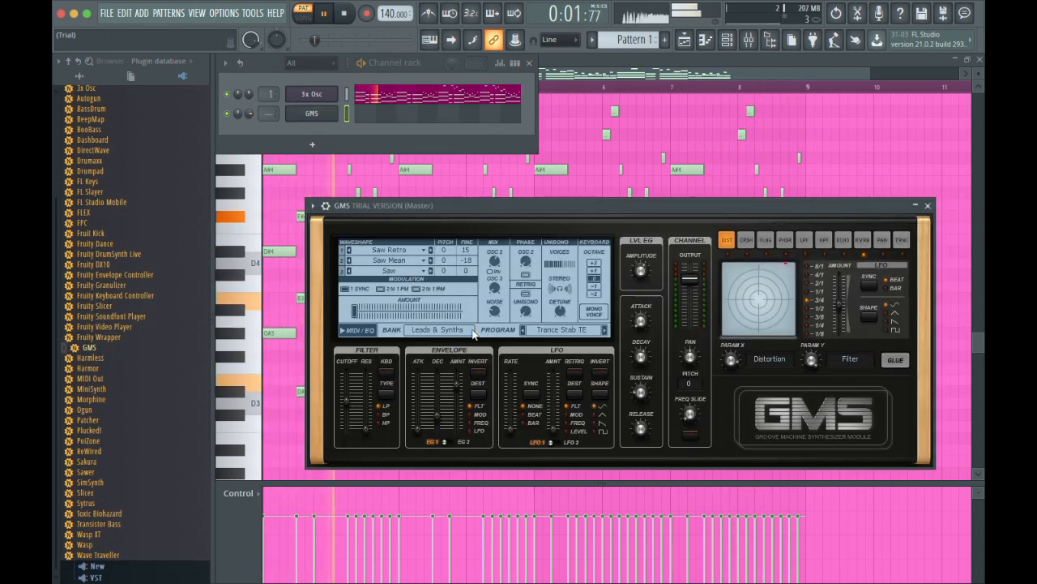
{"action": "left_click", "coordinate": [560, 330]}
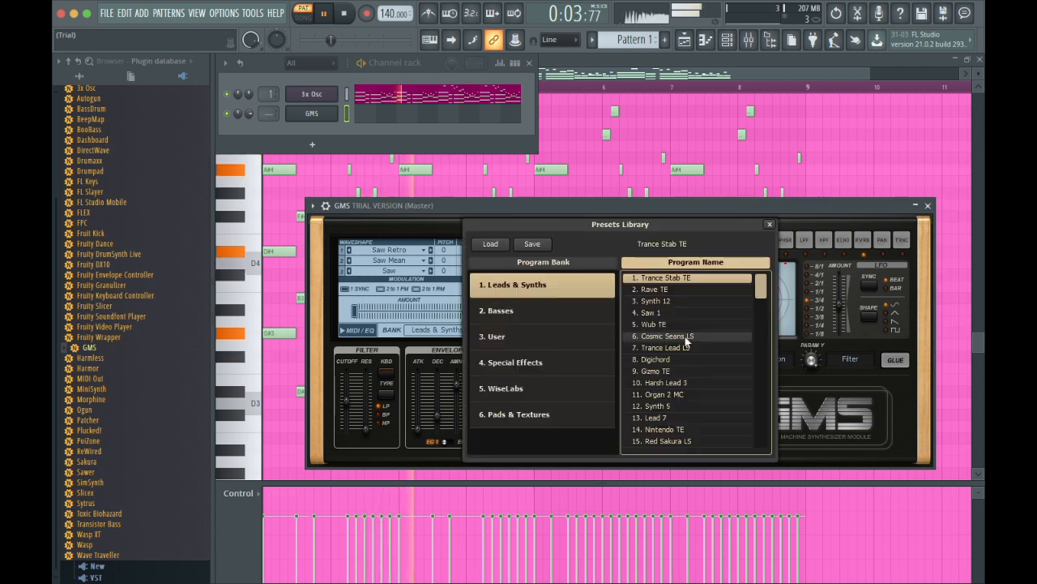
- Copy the 3x Osc notes from D#3 up to A#4 into the GMS channel's piano roll
{"action": "left_click", "coordinate": [350, 96]}
{"action": "scroll", "coordinate": [308, 258], "scroll_direction": "down", "scroll_amount": 2}
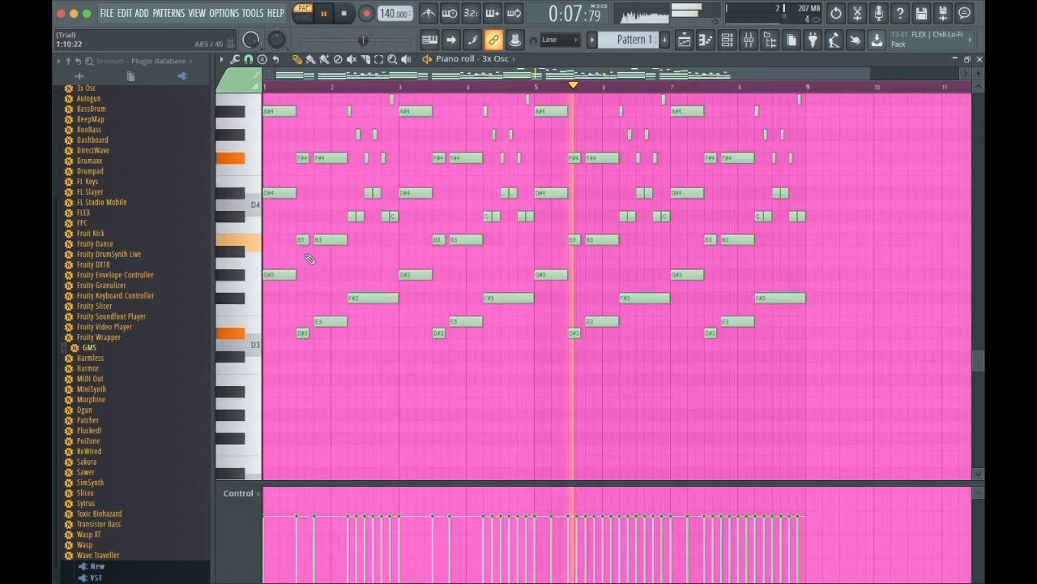
{"action": "scroll", "coordinate": [309, 258], "scroll_direction": "up", "scroll_amount": 3}
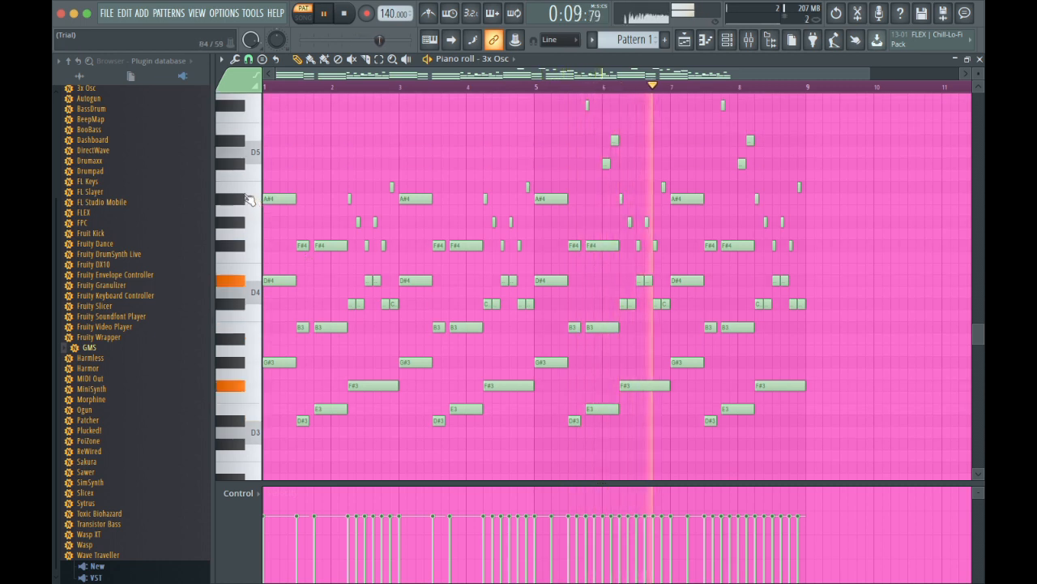
{"action": "left_click_drag", "start_coordinate": [250, 200], "coordinate": [269, 424]}
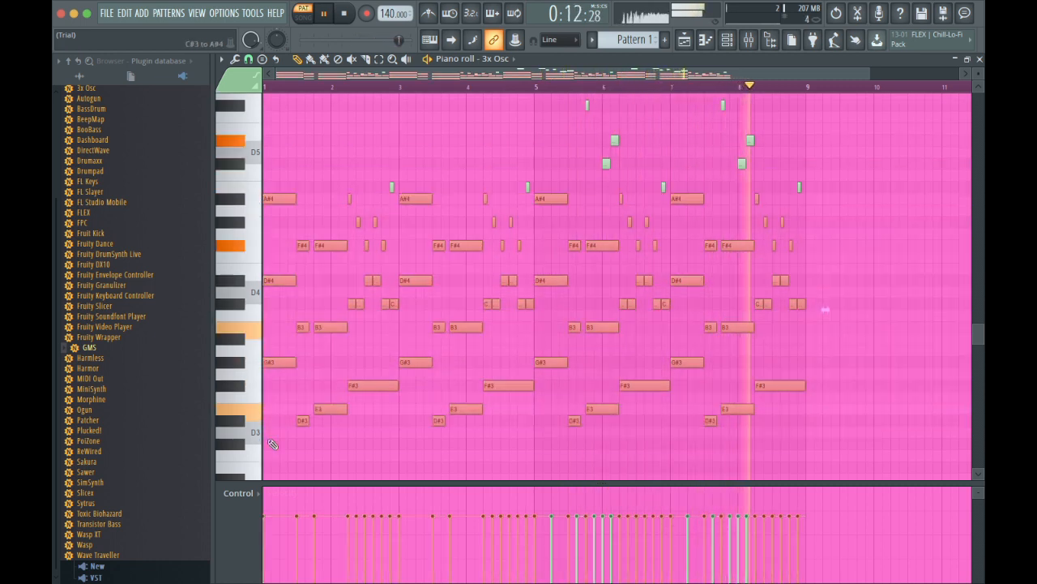
{"action": "left_click", "coordinate": [732, 45]}
{"action": "left_click", "coordinate": [376, 115]}
{"action": "key", "text": "ctrl+v"}
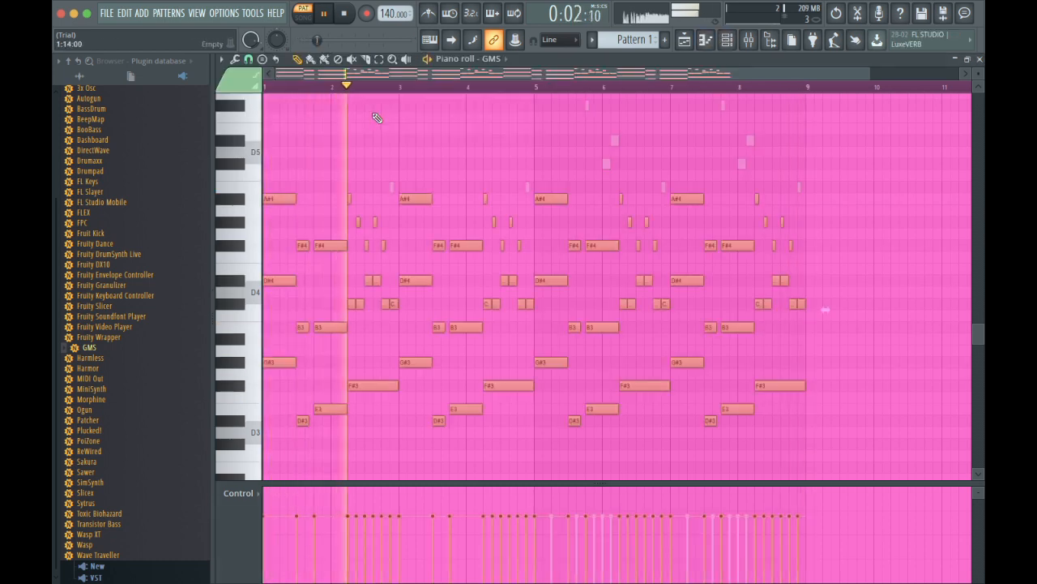
- Mute the 3x Osc channel and open the GMS notes in the piano roll
{"action": "key", "text": "F6"}
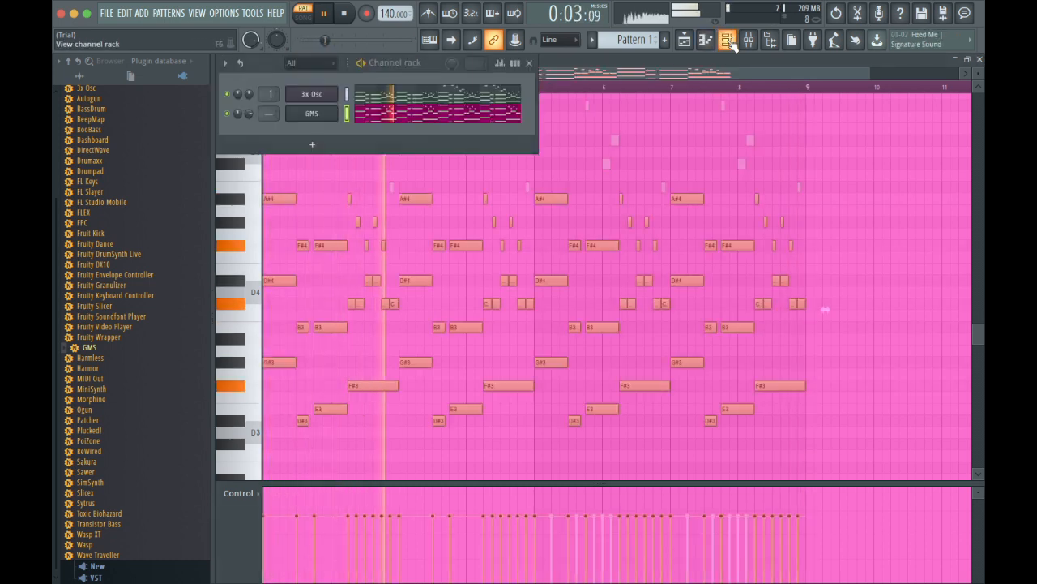
{"action": "left_click", "coordinate": [228, 94]}
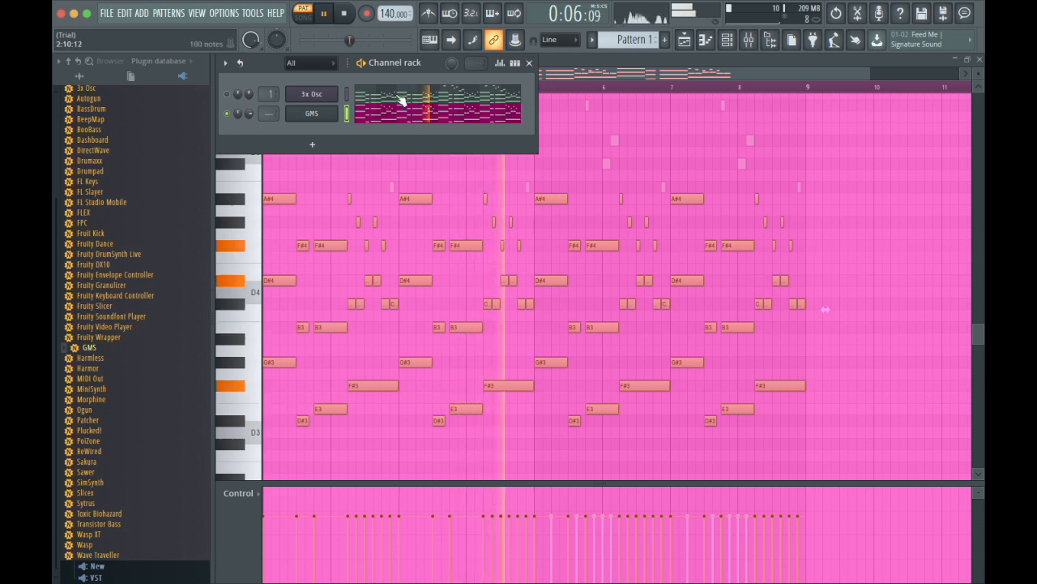
{"action": "left_click", "coordinate": [418, 115]}
{"action": "left_click", "coordinate": [417, 113]}
{"action": "scroll", "coordinate": [381, 247], "scroll_direction": "down", "scroll_amount": 3}
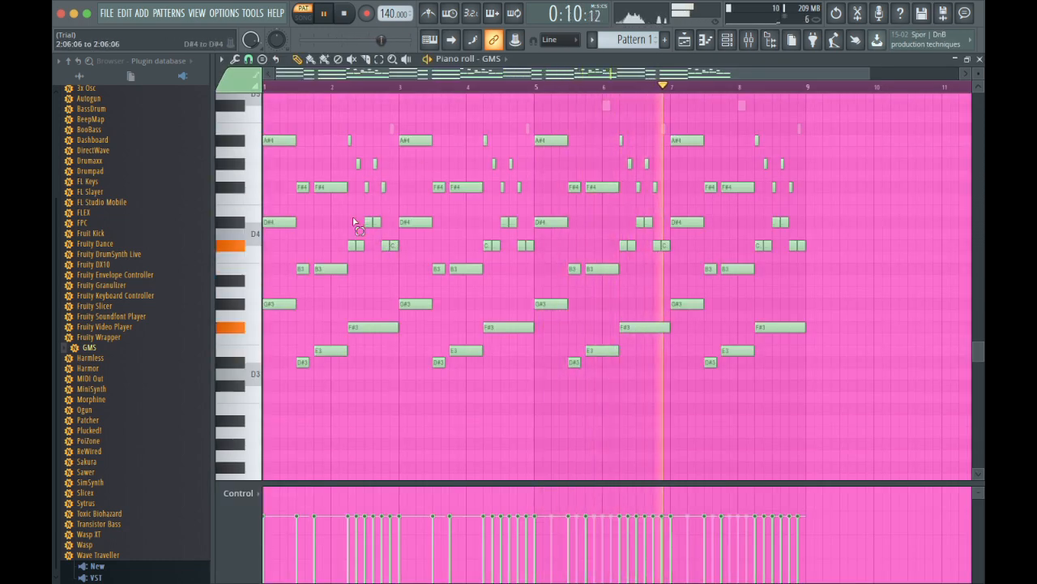
{"action": "key", "text": "ctrl+a"}
{"action": "key", "text": "Delete"}
{"action": "key", "text": "ctrl+z"}
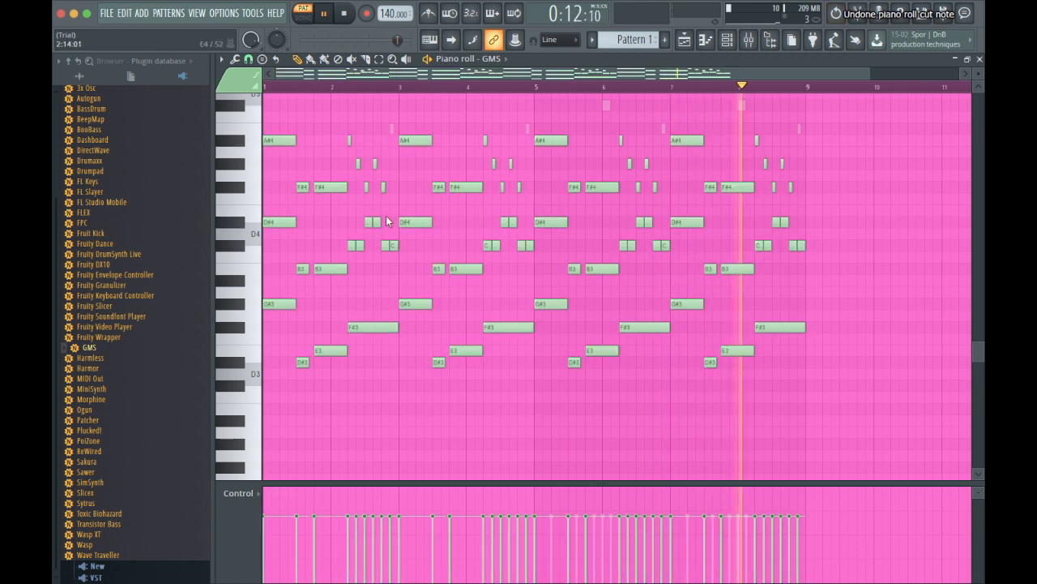
- Delete the two short D#4 notes and the short A#4 note in bar 2 of the GMS part
{"action": "left_click_drag", "start_coordinate": [361, 226], "coordinate": [395, 220]}
{"action": "key", "text": "Delete"}
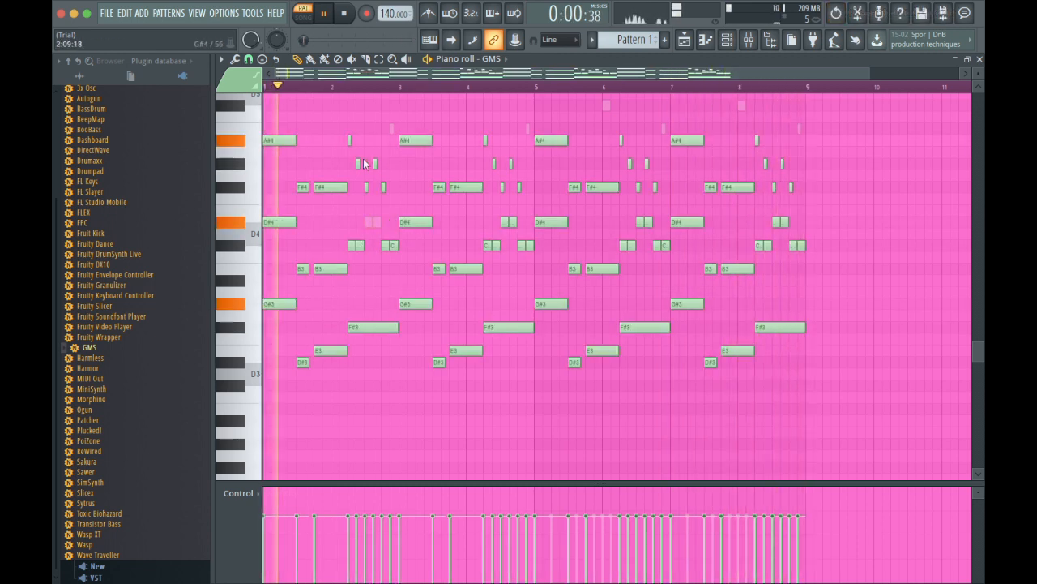
{"action": "left_click_drag", "start_coordinate": [346, 143], "coordinate": [367, 143]}
{"action": "key", "text": "Delete"}
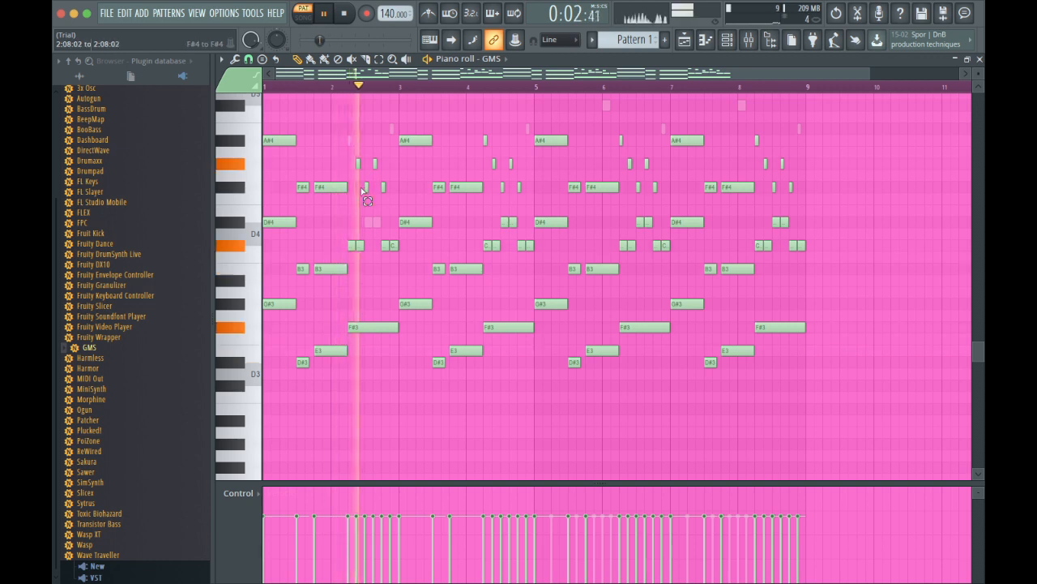
{"action": "key", "text": "ctrl+a"}
{"action": "key", "text": "Delete"}
{"action": "key", "text": "ctrl+z"}
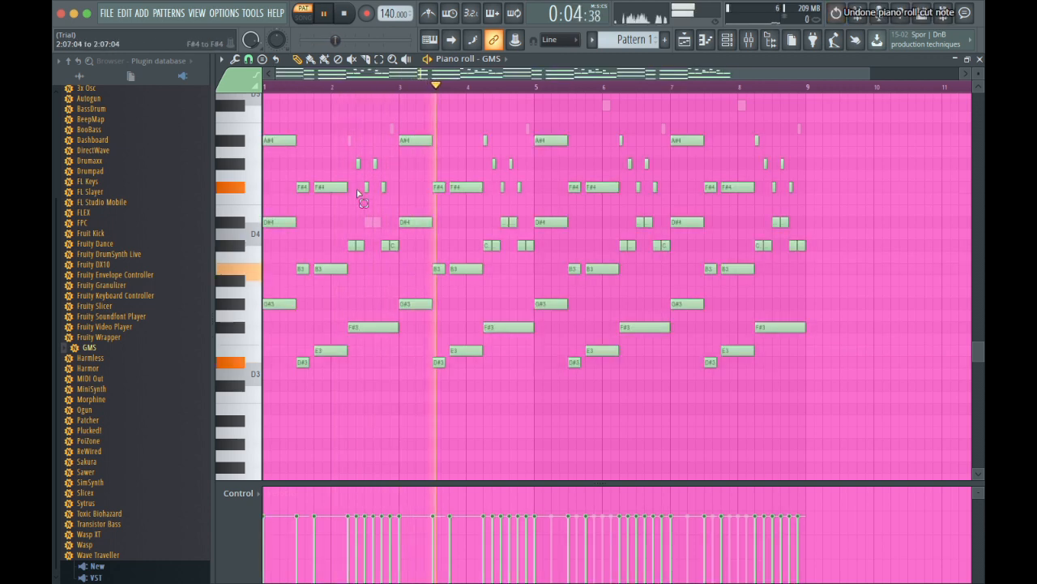
- Delete the short F#4 notes in bar 2 and replace the short G#4 notes with one held to the bar's end
{"action": "left_click_drag", "start_coordinate": [360, 191], "coordinate": [394, 188]}
{"action": "key", "text": "Delete"}
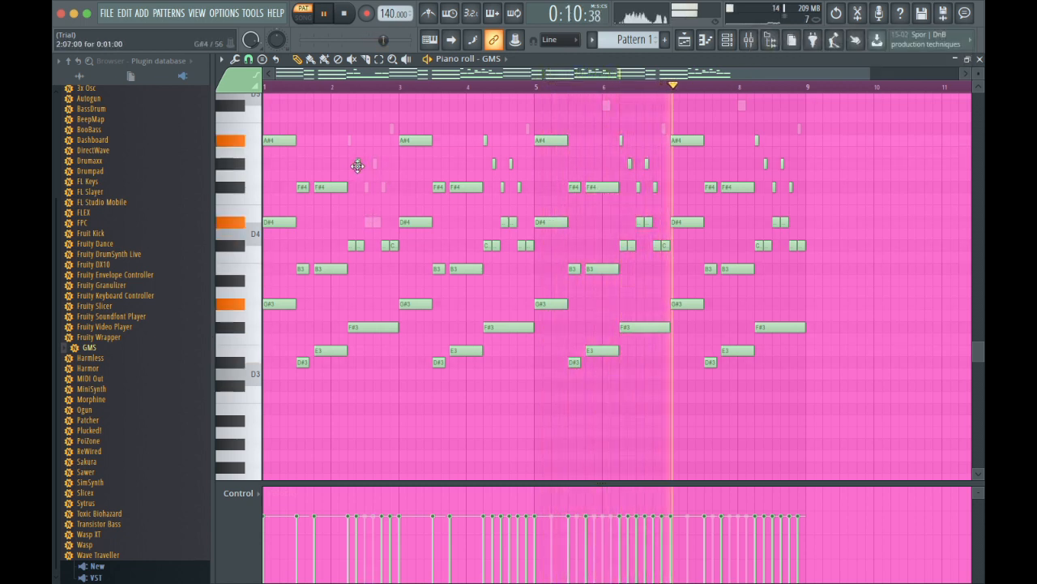
{"action": "left_click_drag", "start_coordinate": [351, 164], "coordinate": [399, 164]}
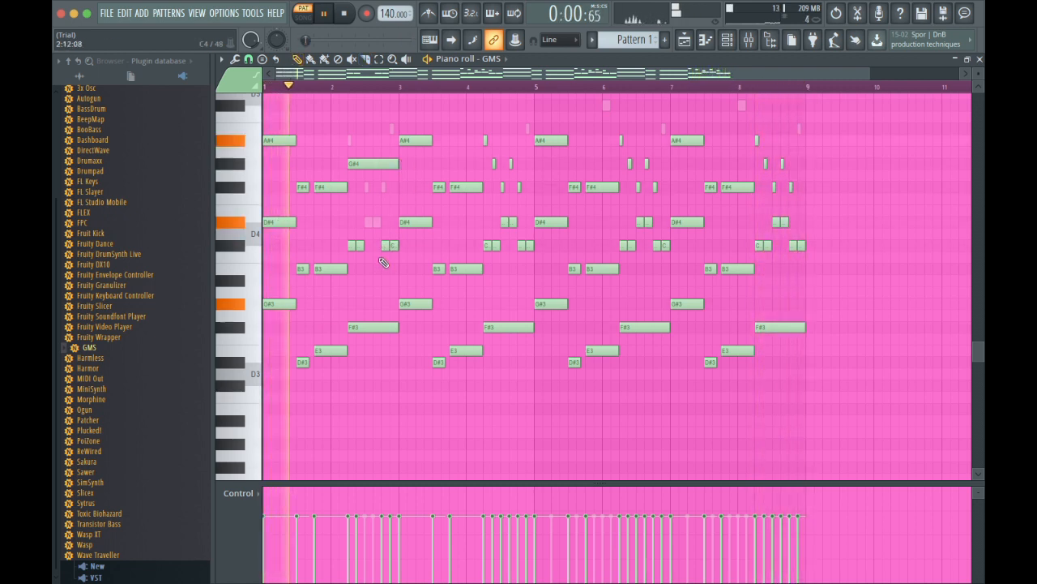
- Reduce the C#4 notes in bar 2 to one held to the bar's end, and select the notes from bar 3 onward
{"action": "right_click", "coordinate": [360, 246]}
{"action": "right_click", "coordinate": [386, 249]}
{"action": "right_click", "coordinate": [393, 245]}
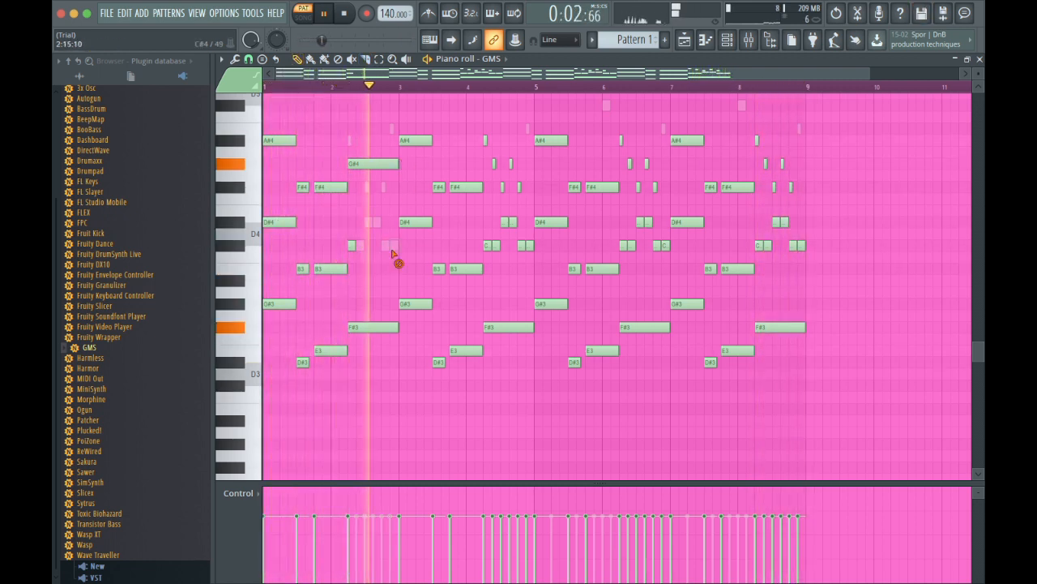
{"action": "left_click_drag", "start_coordinate": [355, 245], "coordinate": [397, 246]}
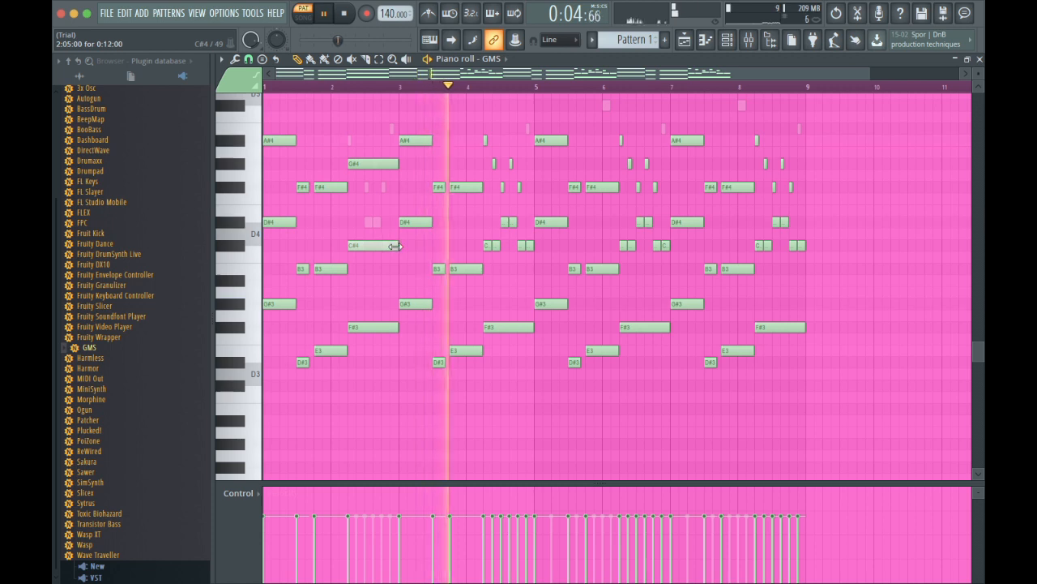
{"action": "left_click_drag", "start_coordinate": [838, 410], "coordinate": [425, 88]}
- Reopen the GMS piano roll and transpose all its notes down one octave
{"action": "scroll", "coordinate": [301, 319], "scroll_direction": "down", "scroll_amount": 2}
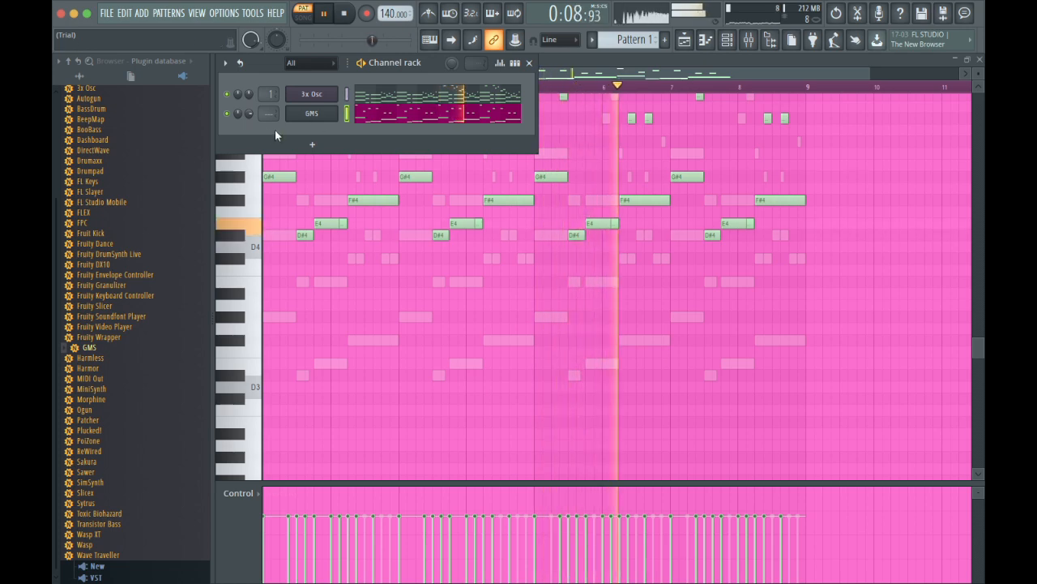
{"action": "left_click", "coordinate": [374, 121]}
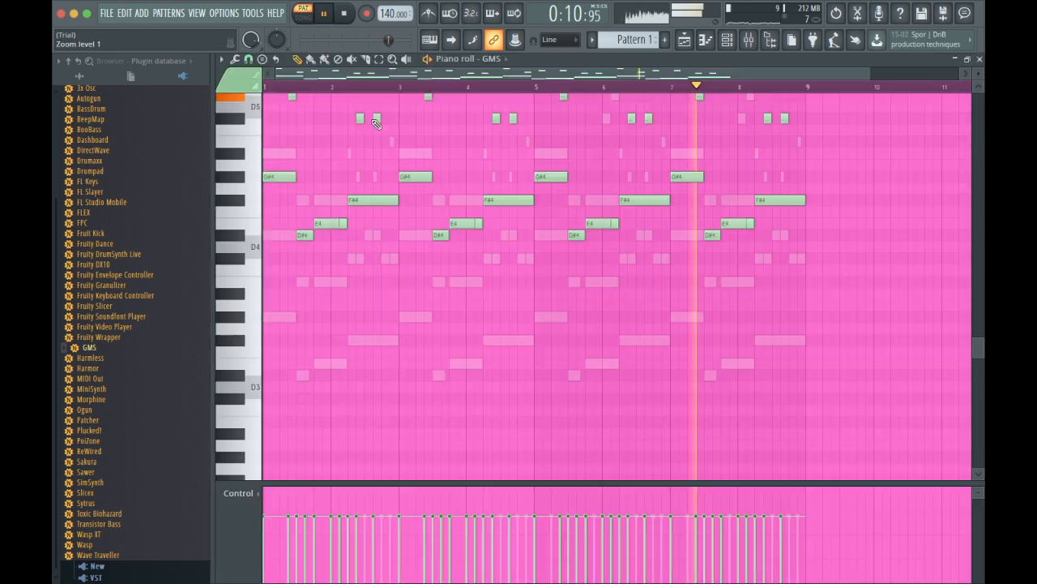
{"action": "scroll", "coordinate": [373, 121], "scroll_direction": "down", "scroll_amount": 1}
{"action": "key", "text": "ctrl+Down"}
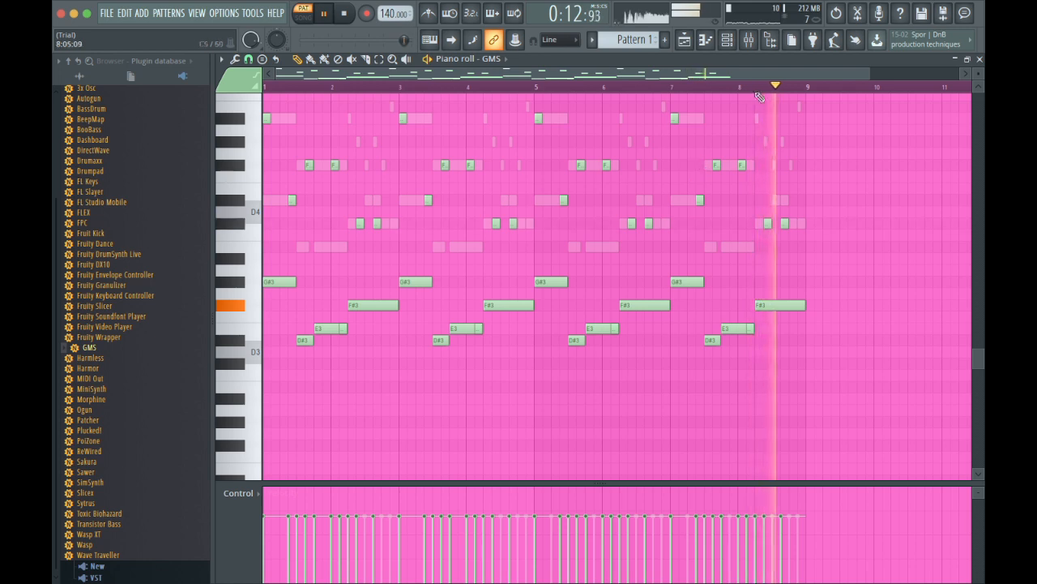
- Select the GMS notes in bars 5 to 8 and transpose them up one octave
{"action": "left_click", "coordinate": [729, 37]}
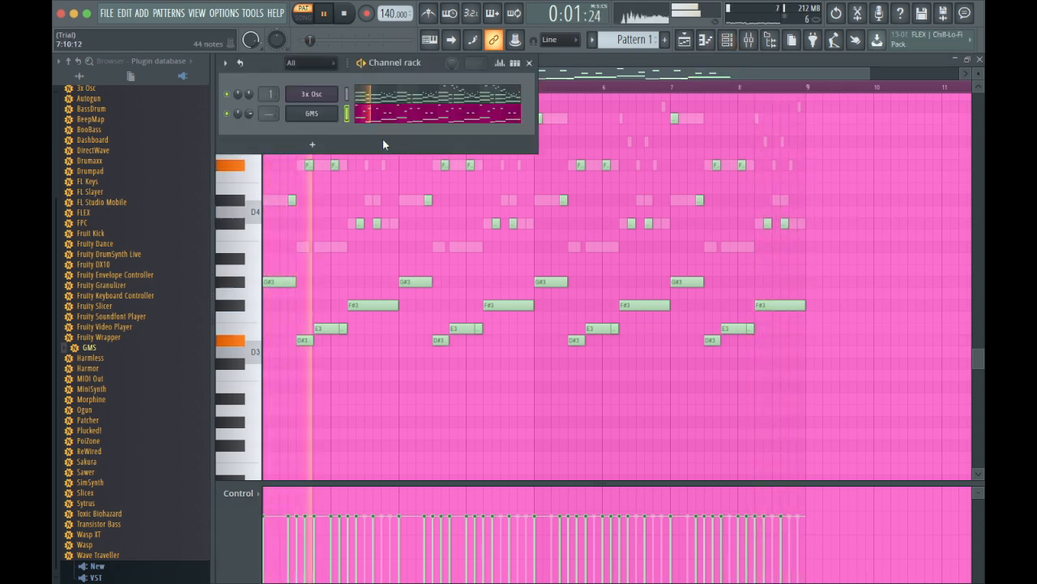
{"action": "left_click_drag", "start_coordinate": [813, 379], "coordinate": [540, 101]}
{"action": "key", "text": "ctrl+Up"}
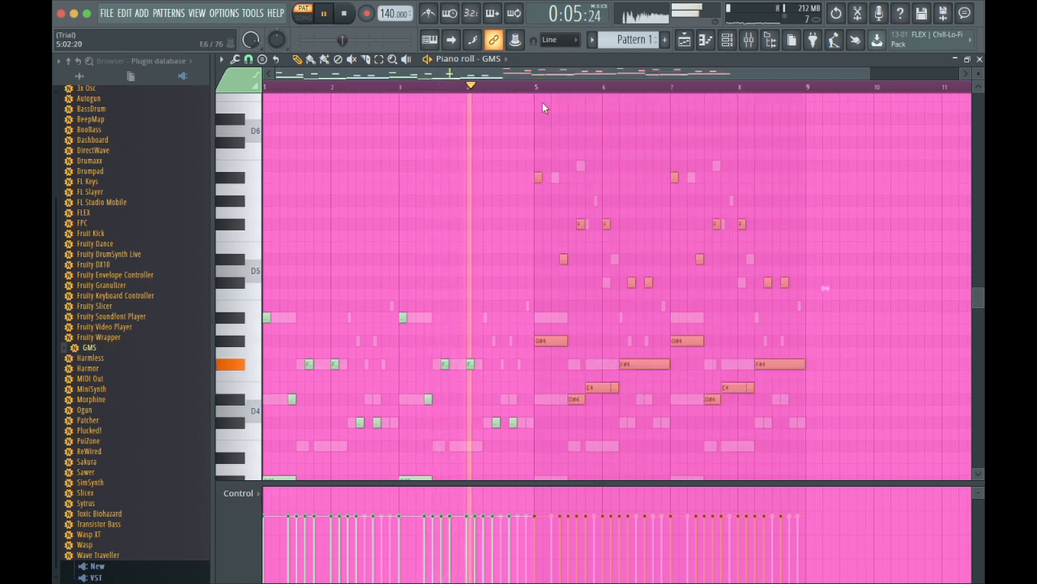
{"action": "scroll", "coordinate": [611, 223], "scroll_direction": "down", "scroll_amount": 4}
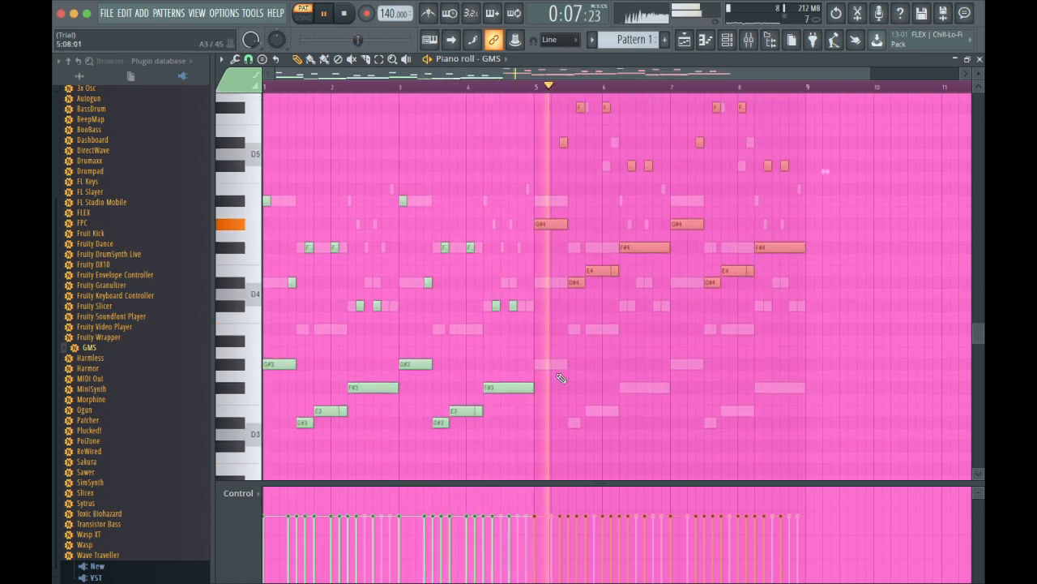
- Select the GMS notes in bars 1 to 4 and transpose them up one octave
{"action": "left_click_drag", "start_coordinate": [525, 450], "coordinate": [224, 202]}
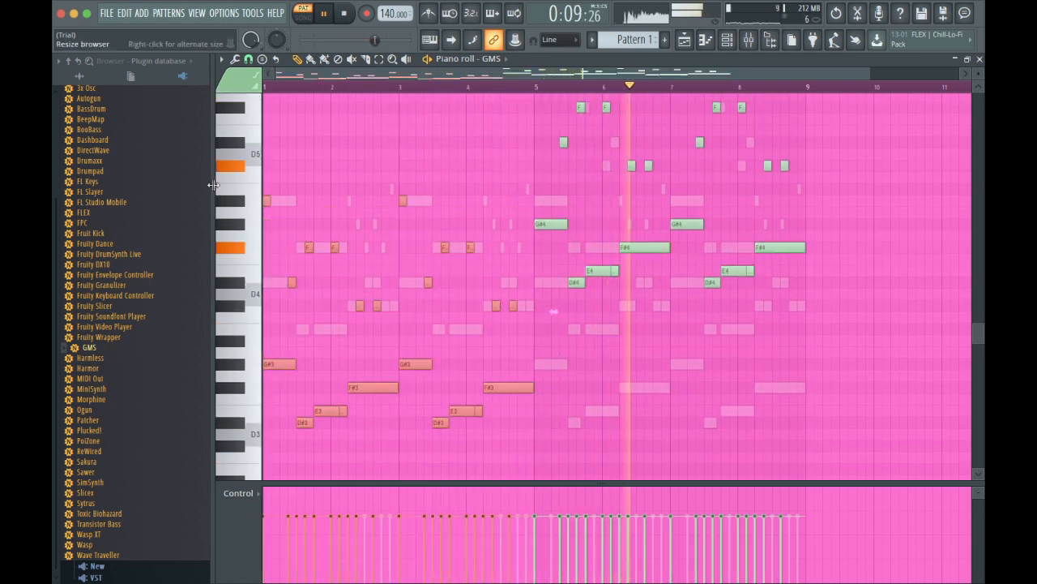
{"action": "key", "text": "ctrl+Up"}
{"action": "left_click", "coordinate": [808, 331]}
{"action": "right_click", "coordinate": [813, 331]}
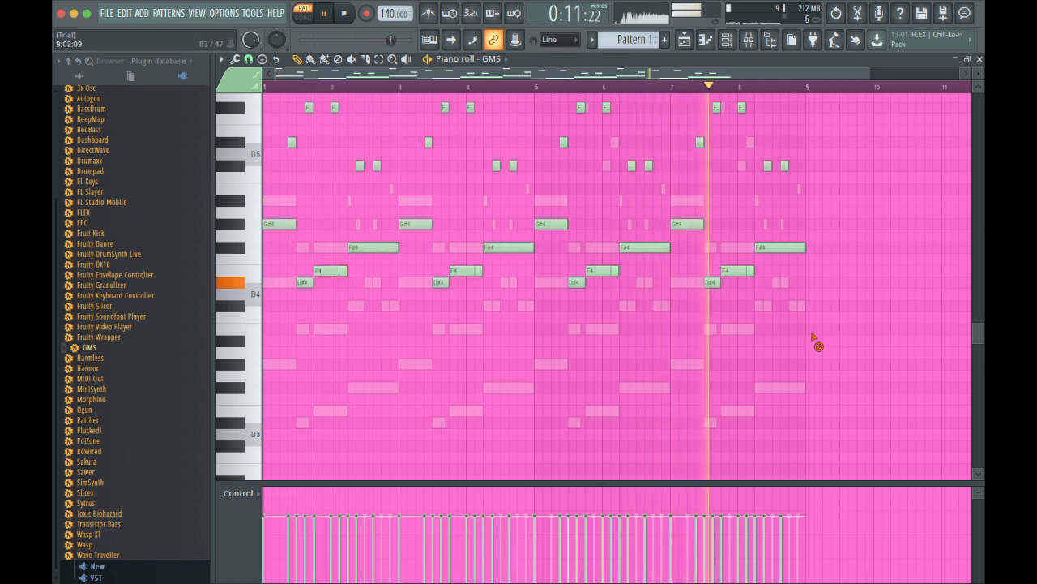
- Add a Morphine instrument channel and return to the GMS piano roll
{"action": "left_click", "coordinate": [727, 40]}
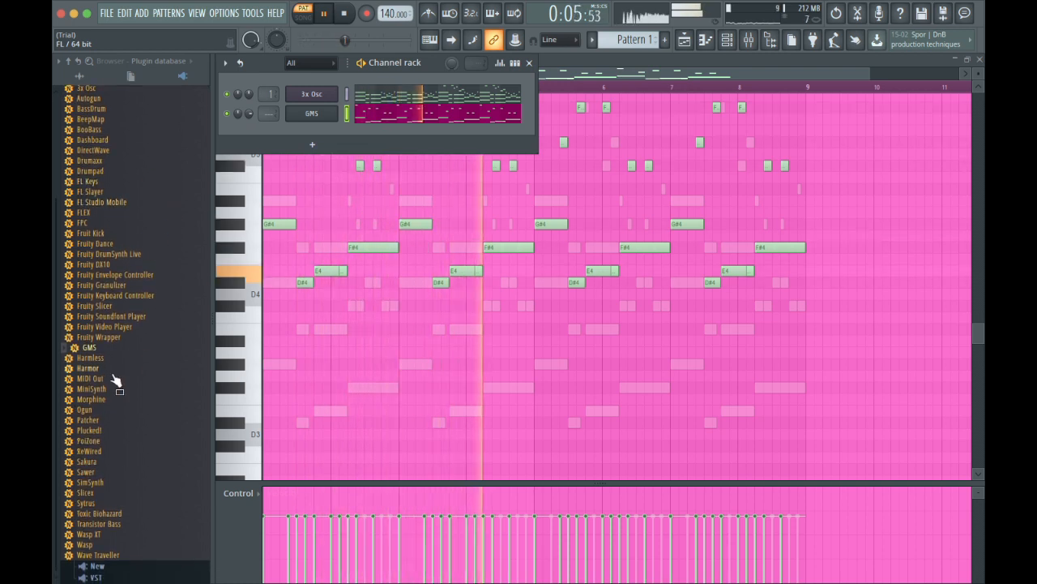
{"action": "left_click_drag", "start_coordinate": [110, 407], "coordinate": [318, 130]}
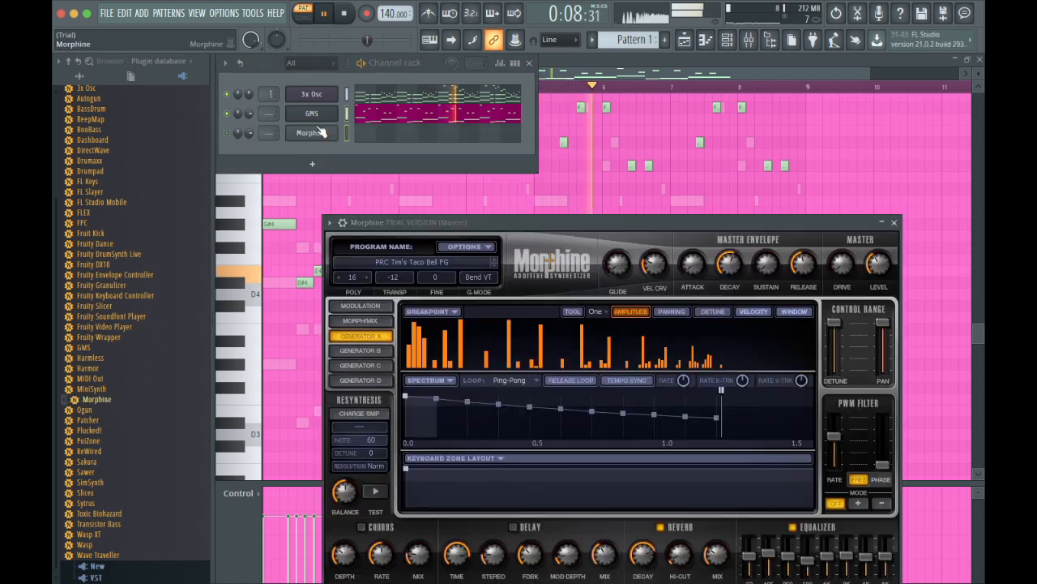
{"action": "left_click", "coordinate": [438, 125]}
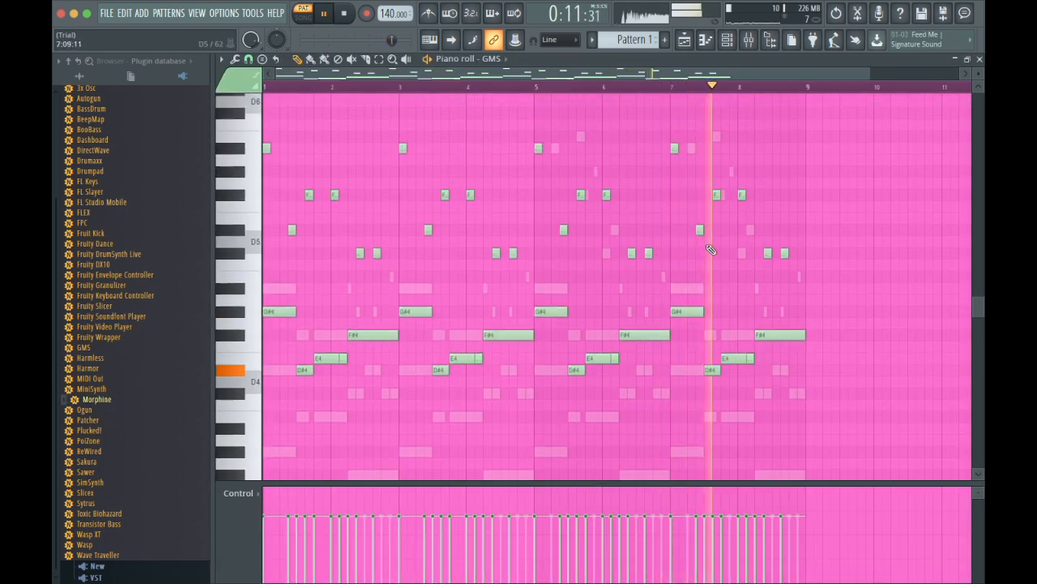
- Try extra short GMS notes, a G#5 near the end of bar 7 and an A#4 at the end of bar 2
{"action": "left_click", "coordinate": [742, 172]}
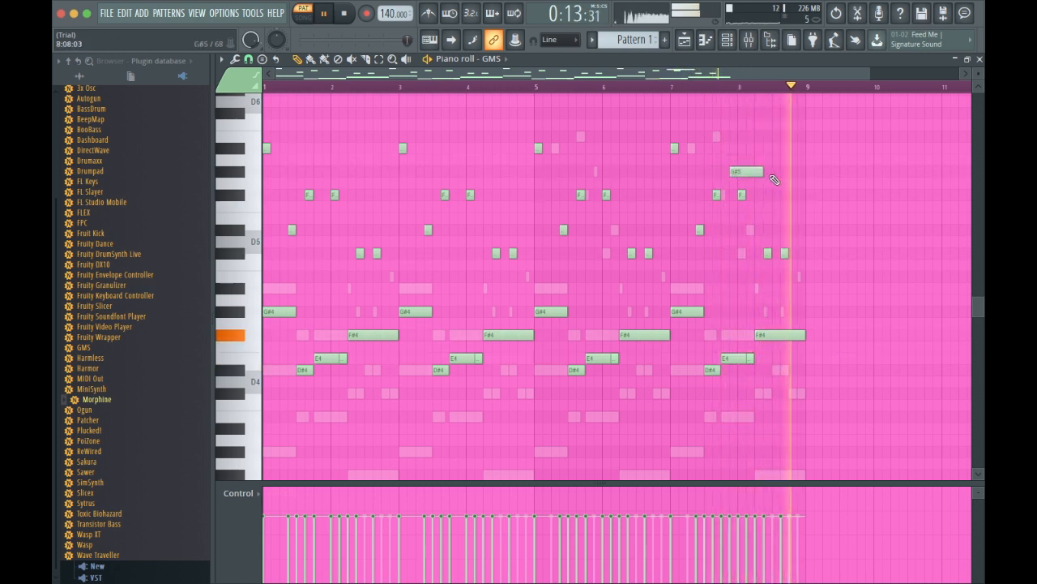
{"action": "left_click_drag", "start_coordinate": [761, 172], "coordinate": [735, 171]}
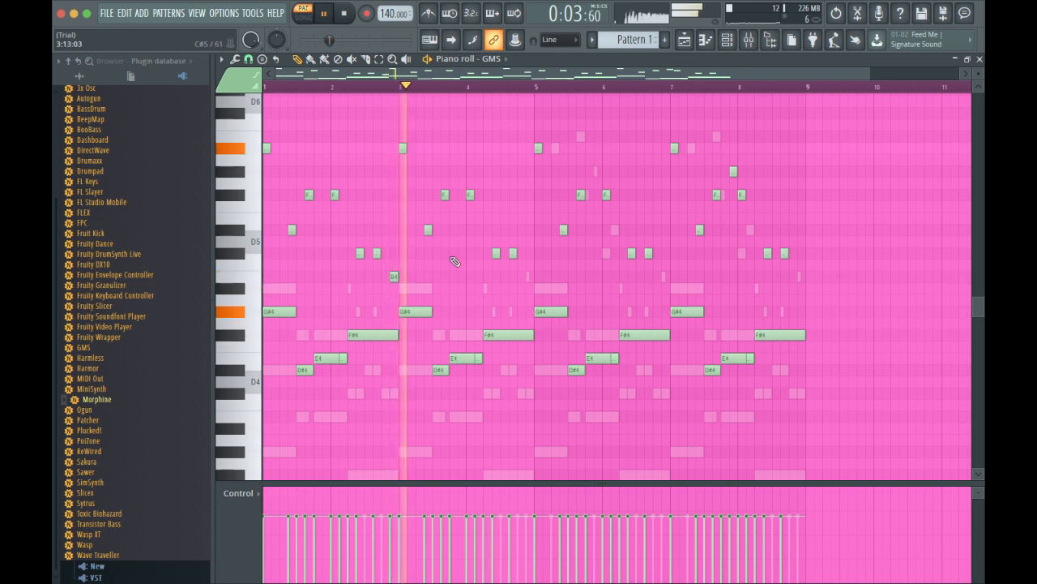
{"action": "left_click", "coordinate": [393, 287]}
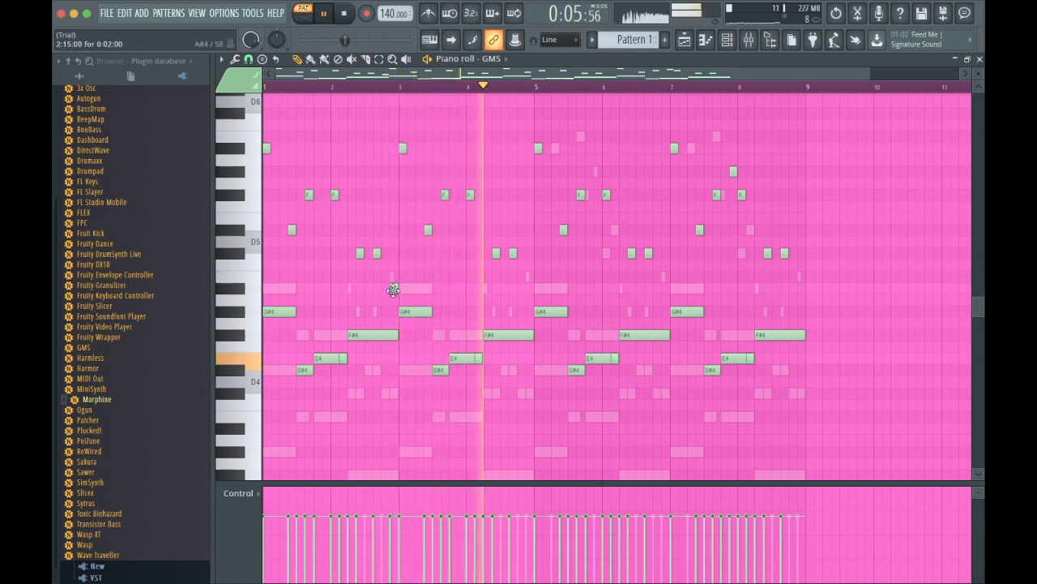
{"action": "left_click", "coordinate": [371, 87]}
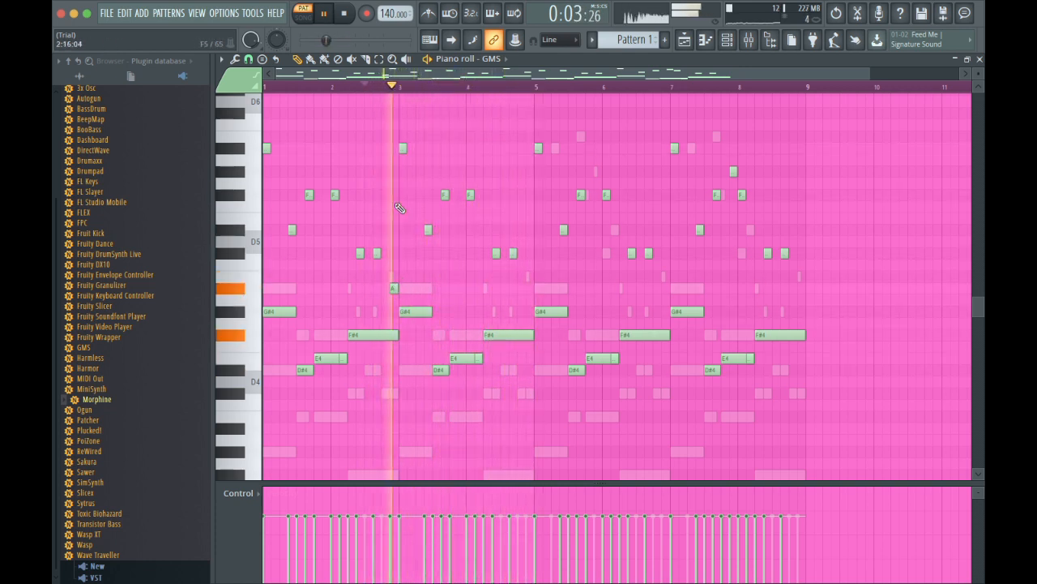
{"action": "right_click", "coordinate": [396, 291]}
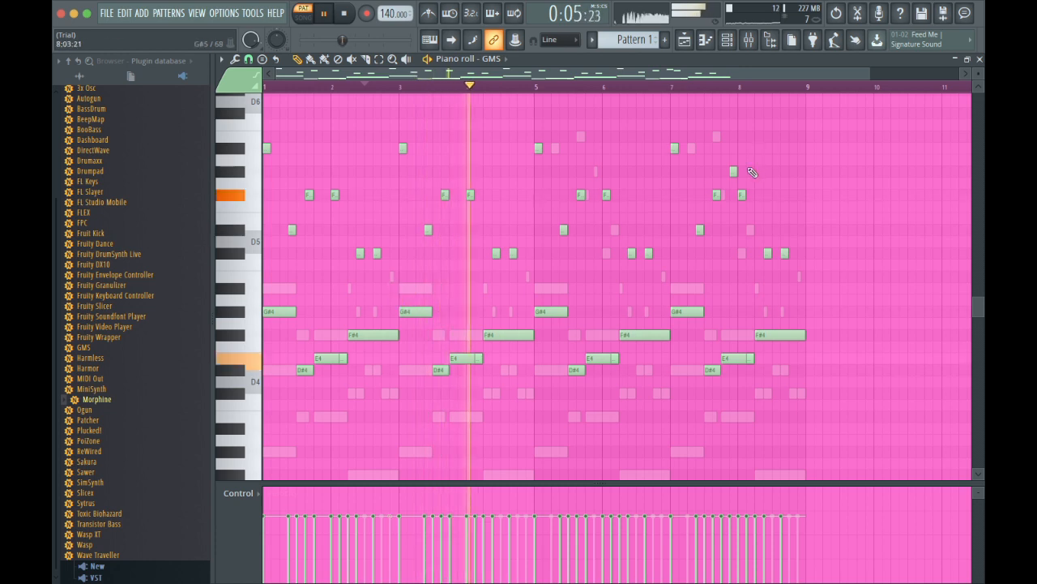
- Set the Morphine channel to the preset LED Machina 1 FG from the Leads bank of its presets library
{"action": "left_click", "coordinate": [729, 40]}
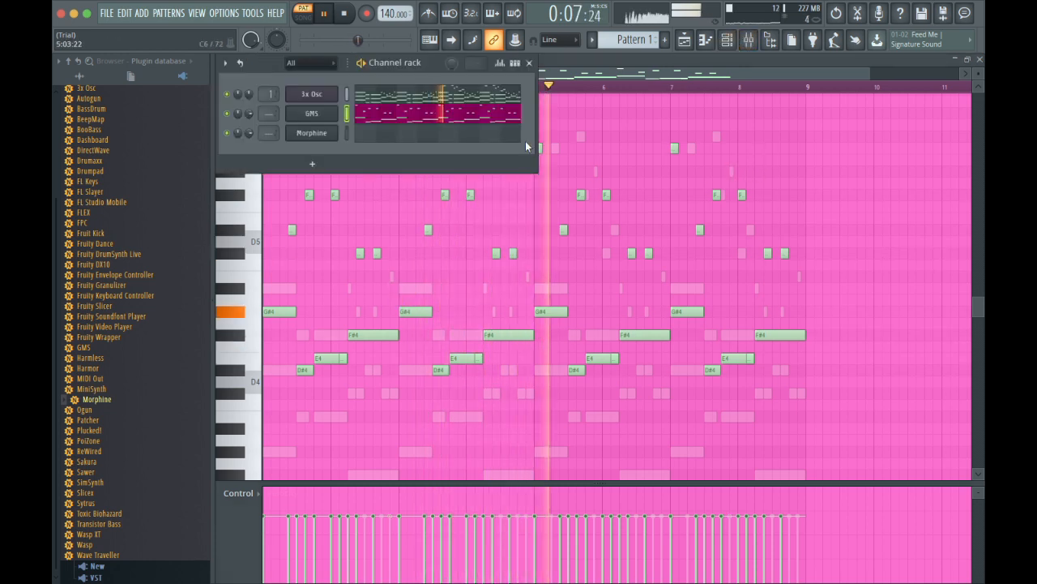
{"action": "left_click", "coordinate": [328, 135]}
{"action": "left_click", "coordinate": [411, 263]}
{"action": "left_click_drag", "start_coordinate": [543, 227], "coordinate": [548, 166]}
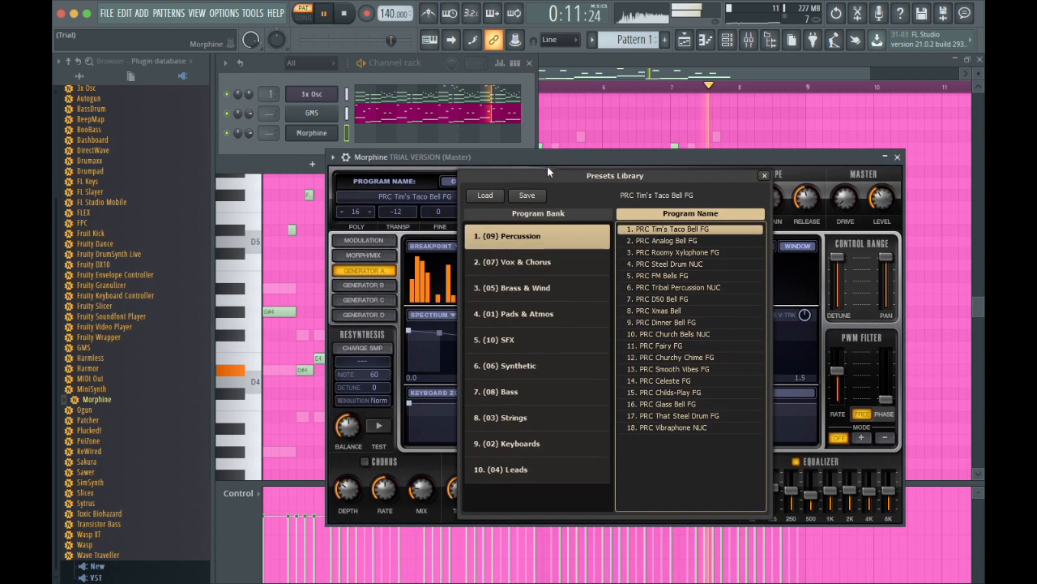
{"action": "left_click", "coordinate": [545, 472]}
{"action": "scroll", "coordinate": [632, 461], "scroll_direction": "down", "scroll_amount": 5}
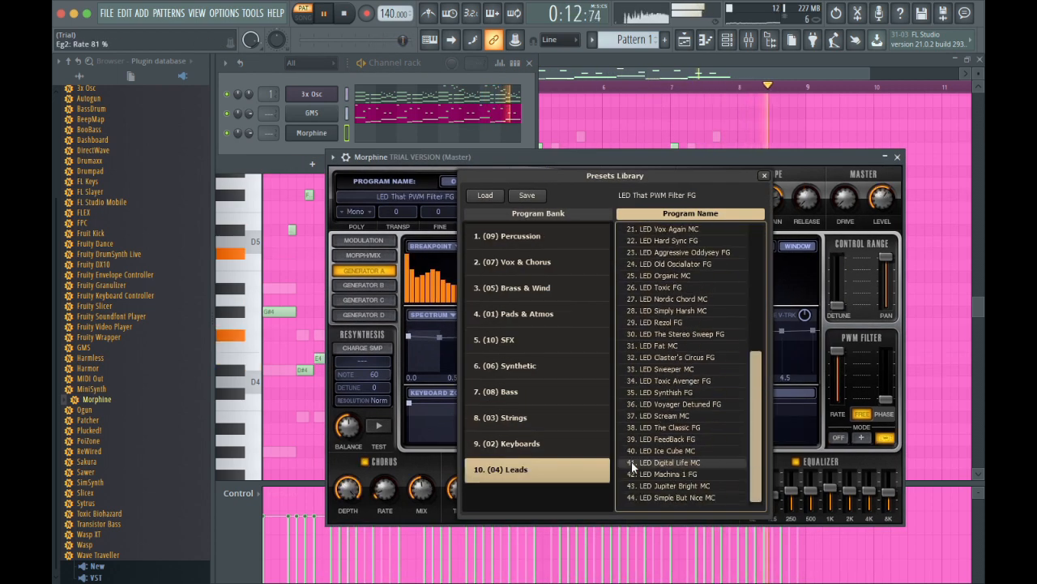
{"action": "left_click", "coordinate": [681, 474]}
- Draw a D#4 note followed by an F#4 note in bar 1 of the Morphine part
{"action": "left_click", "coordinate": [514, 127]}
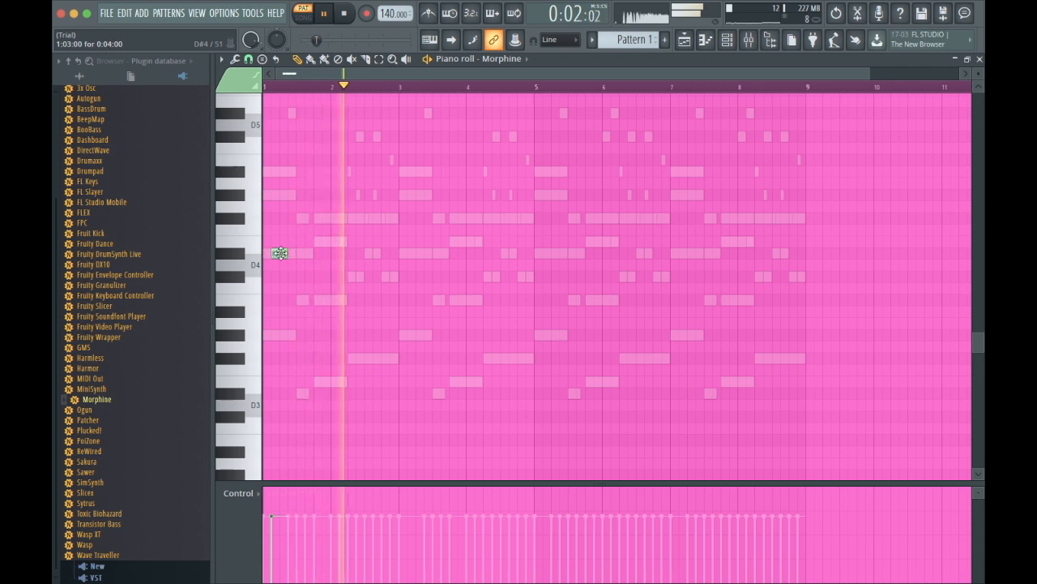
{"action": "left_click_drag", "start_coordinate": [297, 253], "coordinate": [317, 252]}
{"action": "key", "text": "space"}
{"action": "left_click", "coordinate": [300, 241]}
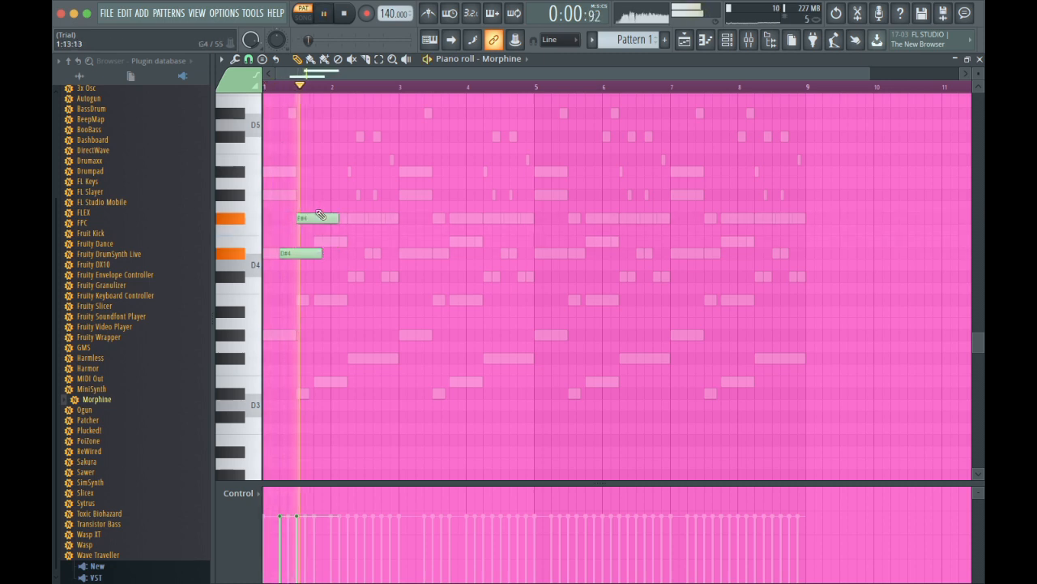
{"action": "left_click_drag", "start_coordinate": [320, 214], "coordinate": [334, 215]}
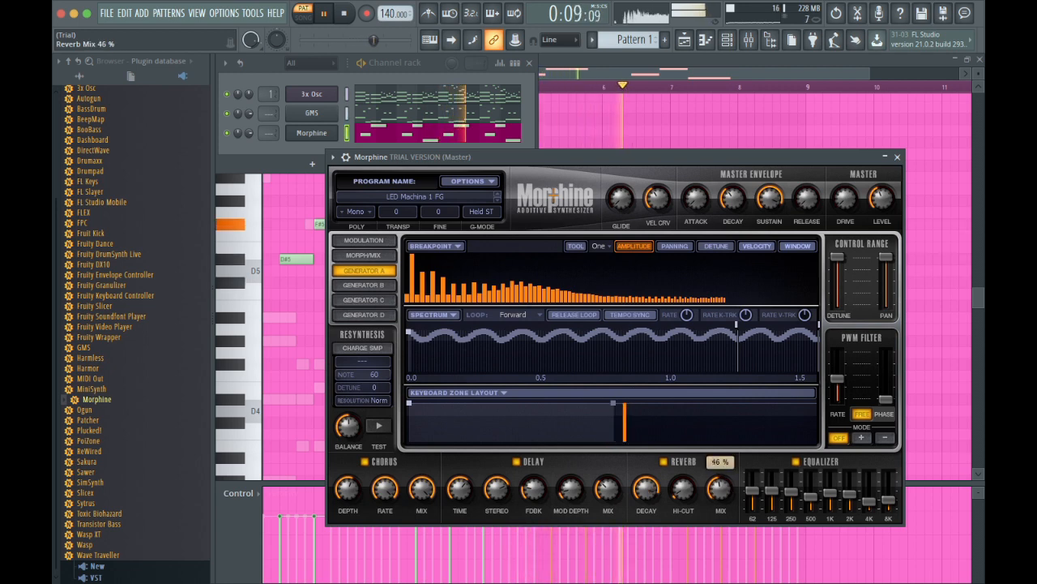
- Reopen the Morphine piano roll and check the length of the F#5 note that starts in bar 1
{"action": "left_click", "coordinate": [471, 137]}
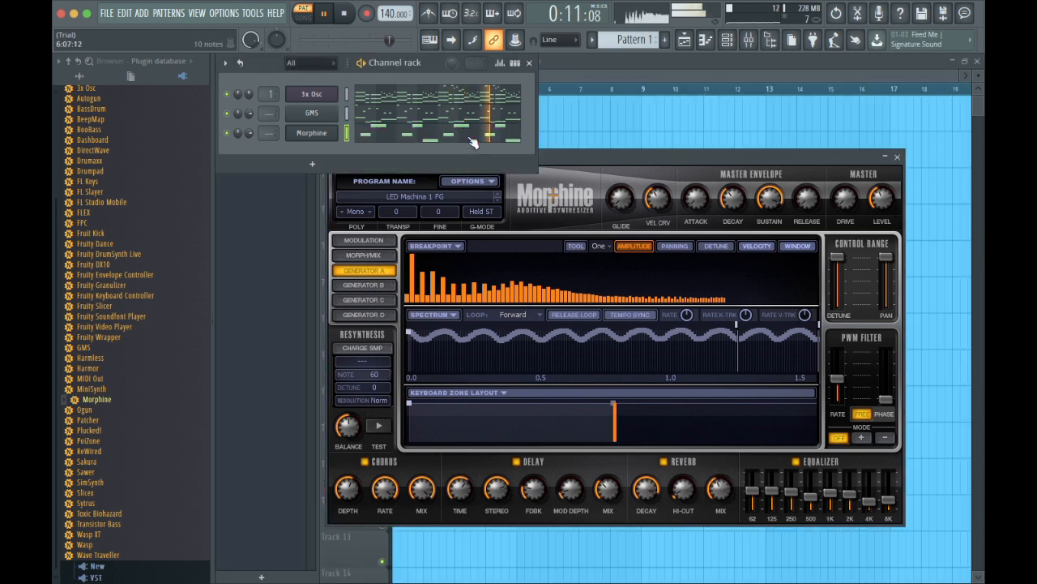
{"action": "left_click", "coordinate": [472, 138]}
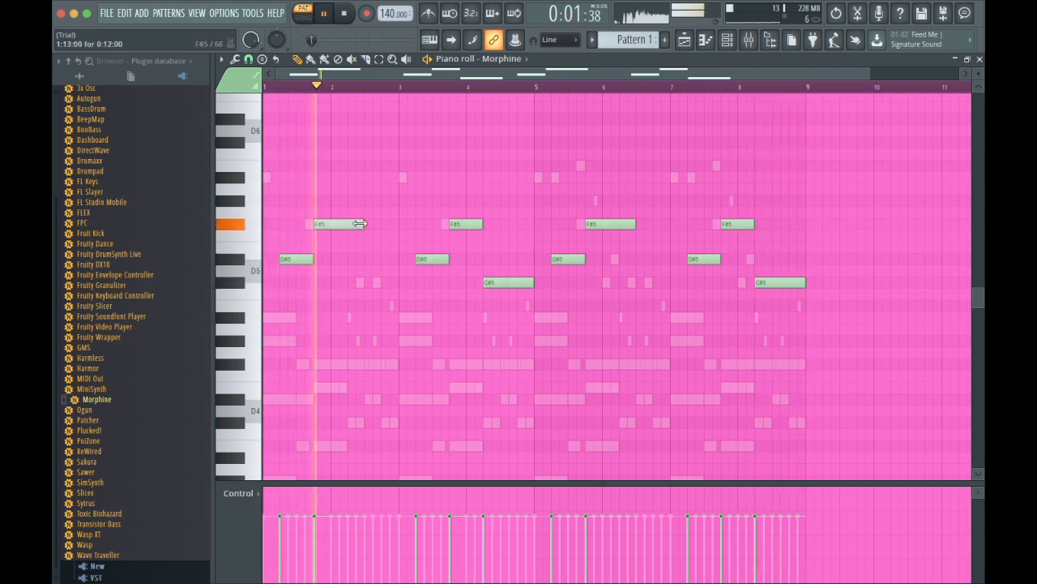
{"action": "mouse_move", "coordinate": [363, 224]}
{"action": "left_mouse_down"}
{"action": "mouse_move", "coordinate": [395, 223]}
{"action": "mouse_move", "coordinate": [364, 225]}
{"action": "left_mouse_up"}
{"action": "key", "text": "F6"}
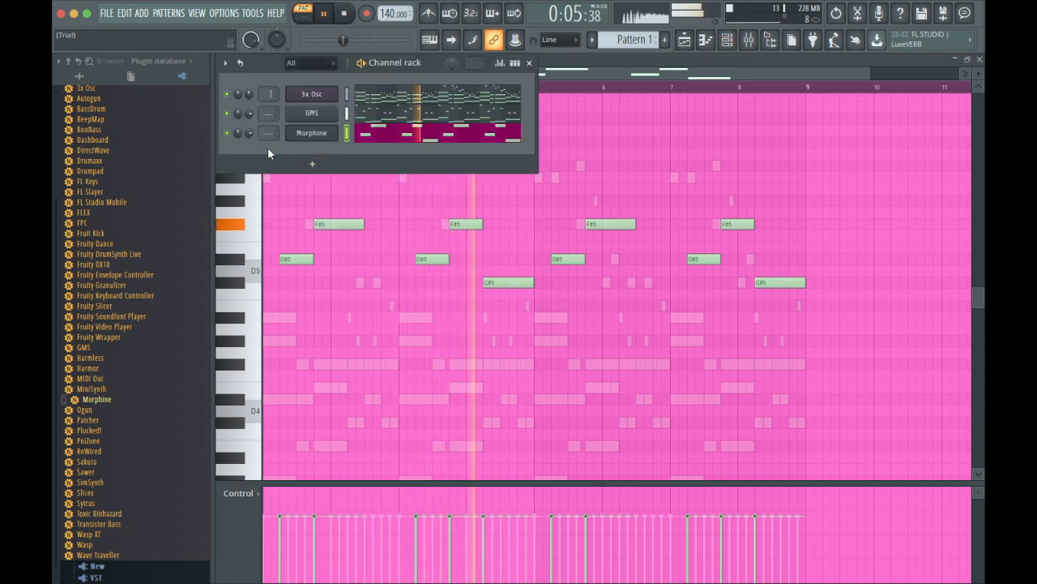
{"action": "scroll", "coordinate": [81, 105], "scroll_direction": "up", "scroll_amount": 2}
{"action": "left_click", "coordinate": [73, 78]}
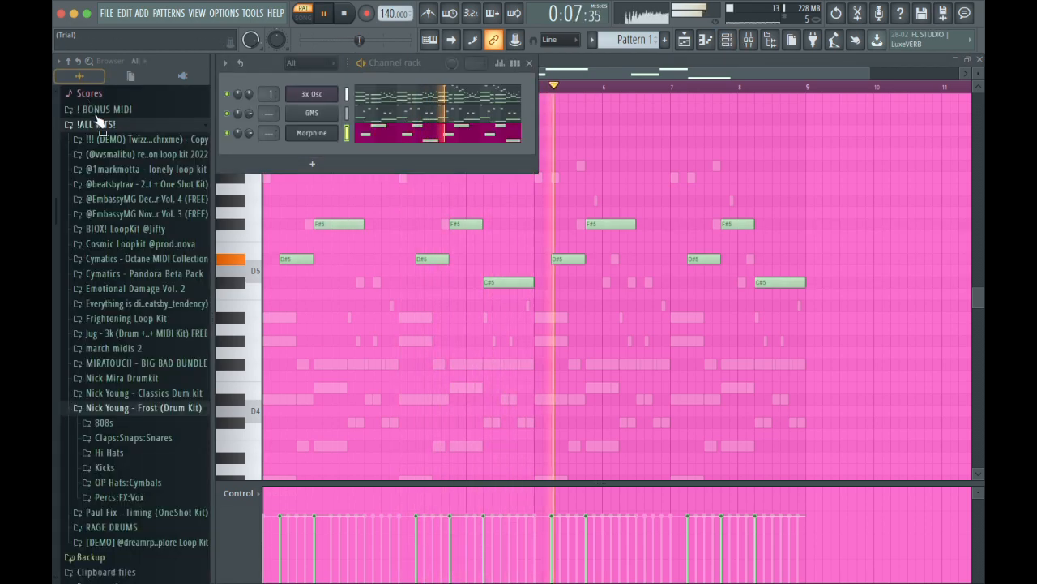
{"action": "scroll", "coordinate": [130, 185], "scroll_direction": "down", "scroll_amount": 4}
{"action": "scroll", "coordinate": [129, 185], "scroll_direction": "down", "scroll_amount": 3}
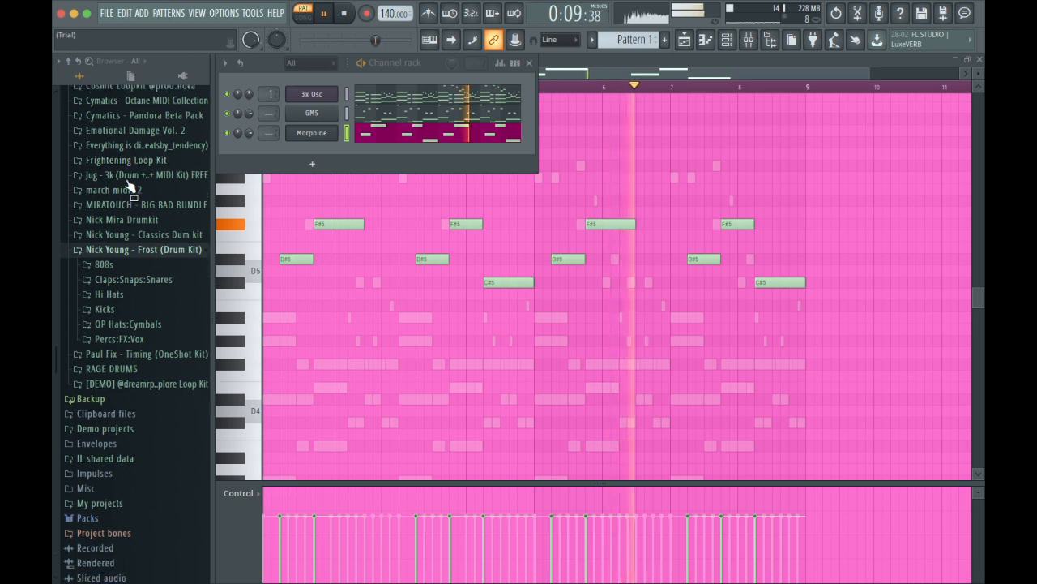
{"action": "scroll", "coordinate": [130, 186], "scroll_direction": "up", "scroll_amount": 4}
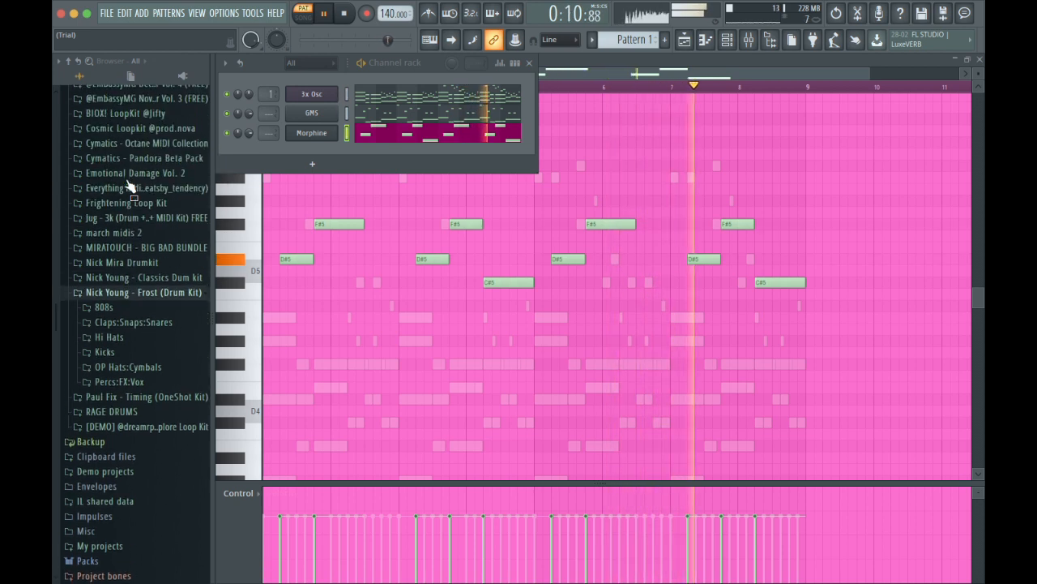
- Add a second Morphine channel and set it to the Leads bank preset LED Jupiter Bright MC
{"action": "left_click", "coordinate": [182, 75]}
{"action": "scroll", "coordinate": [118, 324], "scroll_direction": "down", "scroll_amount": 3}
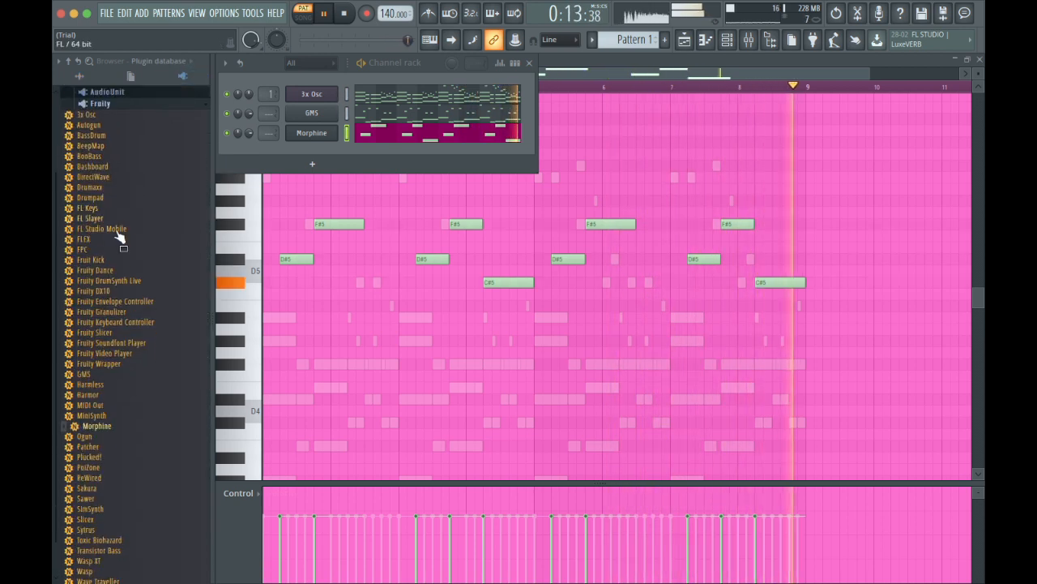
{"action": "left_click_drag", "start_coordinate": [318, 163], "coordinate": [320, 163]}
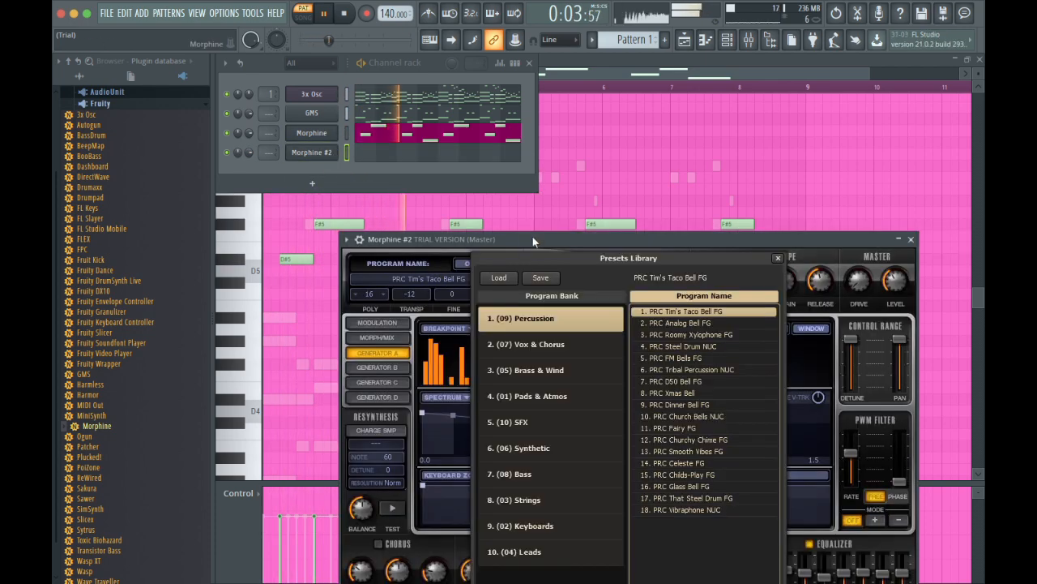
{"action": "left_click_drag", "start_coordinate": [533, 240], "coordinate": [533, 190]}
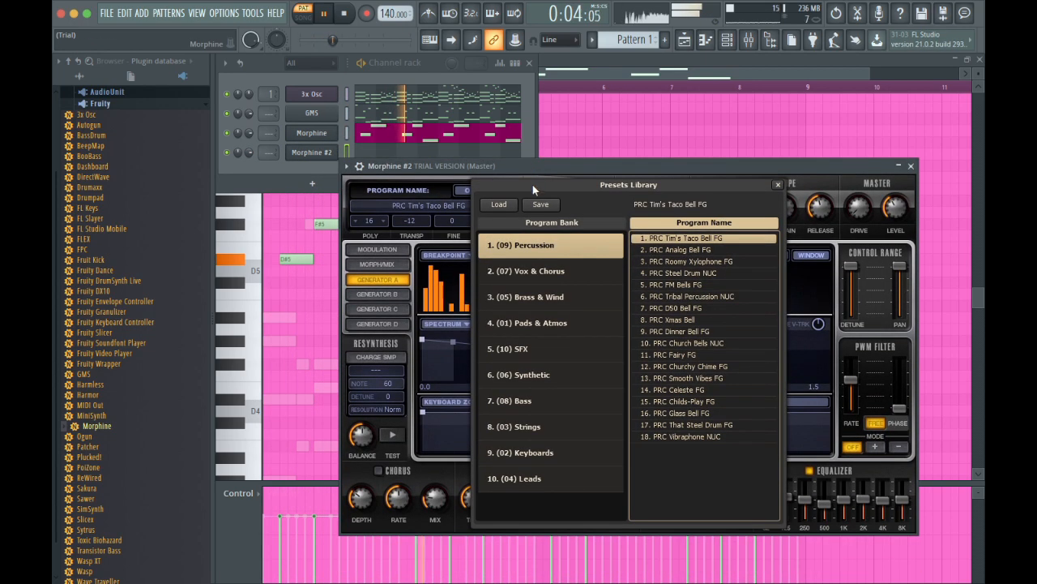
{"action": "left_click", "coordinate": [540, 475]}
{"action": "scroll", "coordinate": [683, 412], "scroll_direction": "down", "scroll_amount": 2}
{"action": "scroll", "coordinate": [684, 412], "scroll_direction": "down", "scroll_amount": 8}
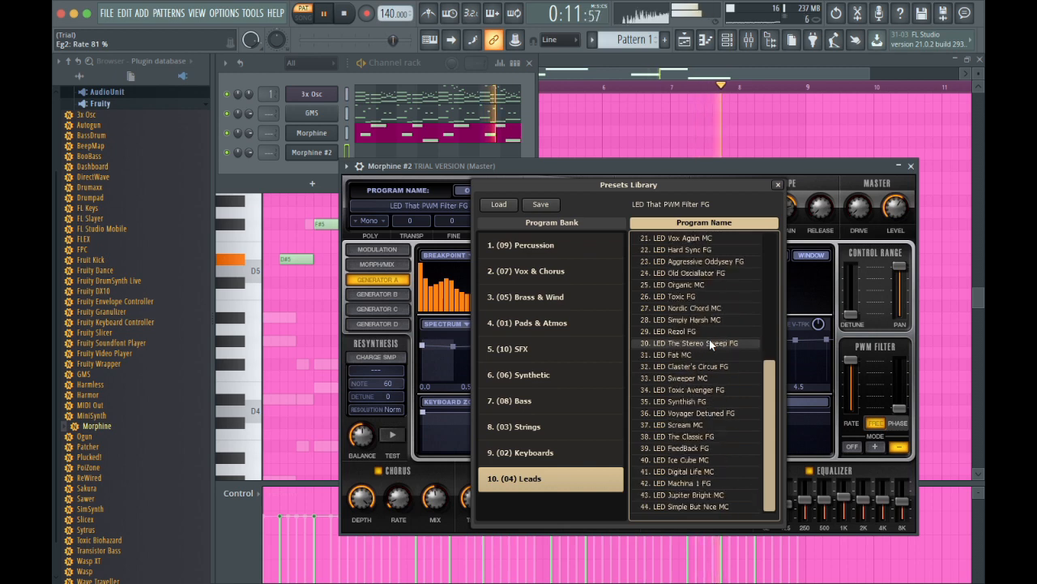
- Duplicate the C#5, B4, A#4 phrase from bar 2 of the second Morphine part to the same position in bar 4
{"action": "left_click_drag", "start_coordinate": [416, 336], "coordinate": [316, 246]}
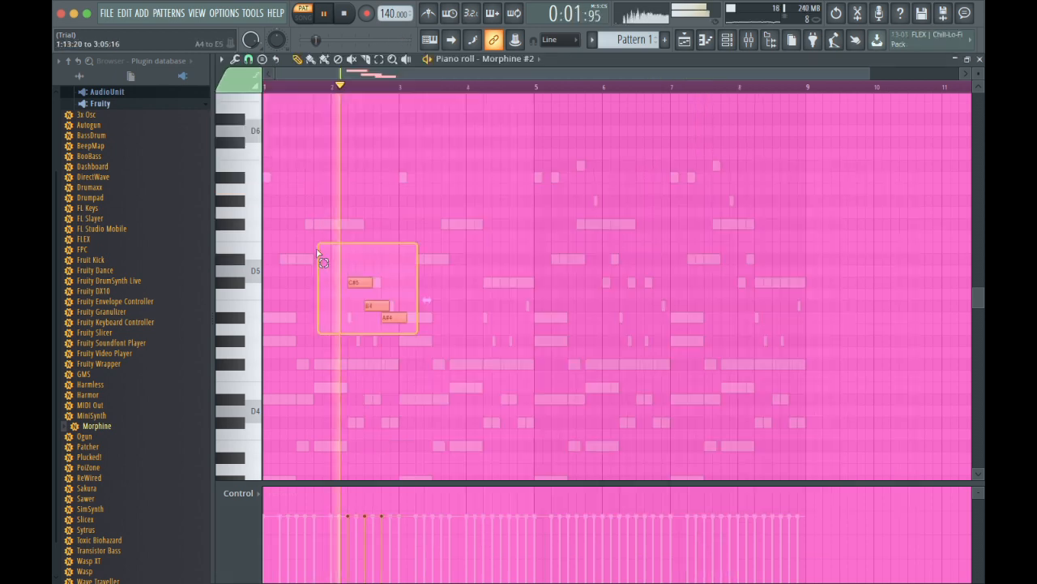
{"action": "key", "text": "ctrl+b"}
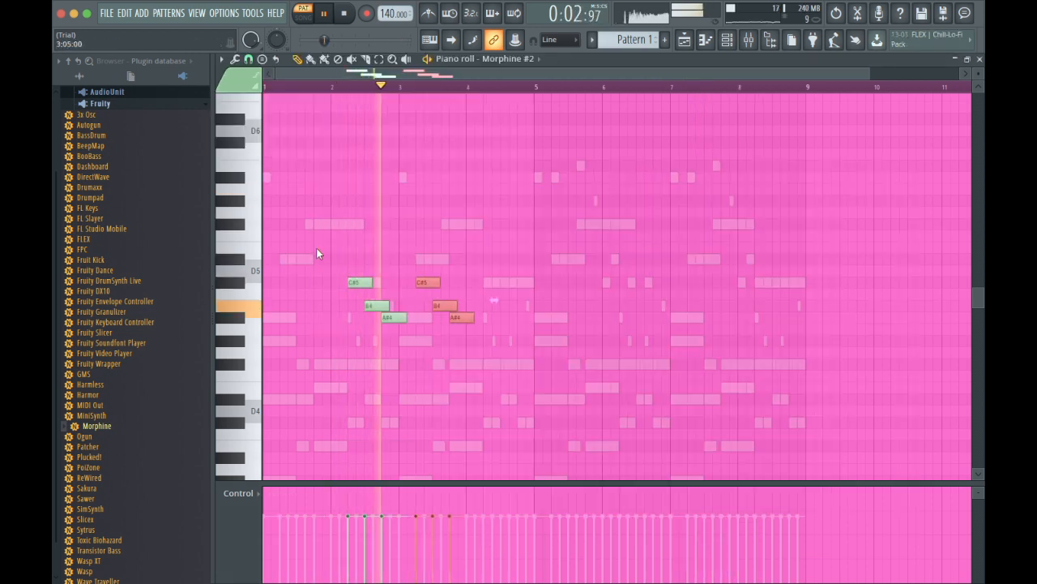
{"action": "key", "text": "shift+Right"}
{"action": "key", "text": "shift+Right"}
{"action": "key", "text": "shift+Right"}
{"action": "key", "text": "shift+Right"}
{"action": "key", "text": "shift+Right"}
{"action": "key", "text": "shift+Right"}
{"action": "key", "text": "shift+Right"}
{"action": "key", "text": "shift+Right"}
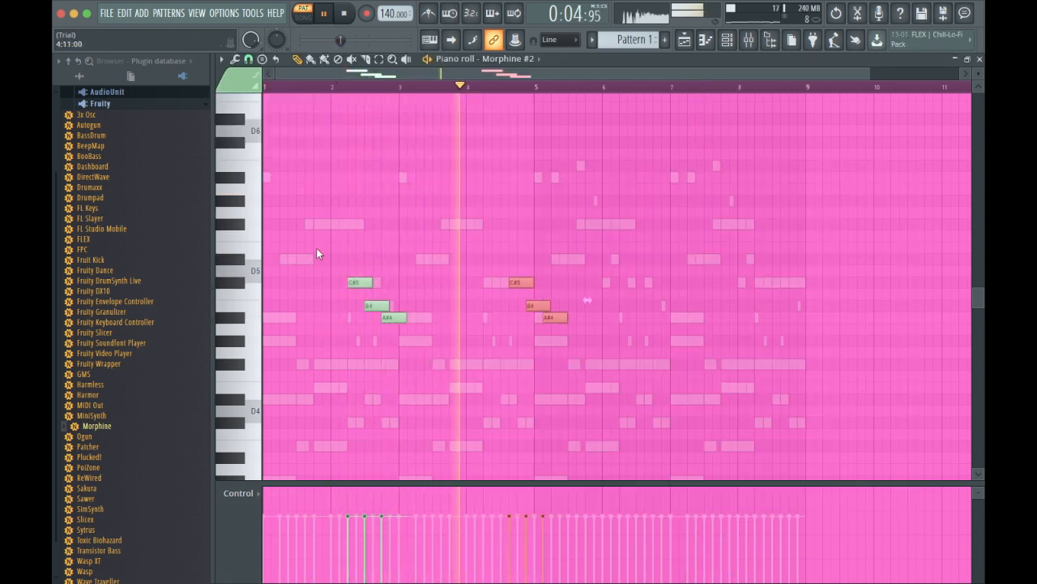
{"action": "key", "text": "shift+Left"}
{"action": "key", "text": "shift+Left"}
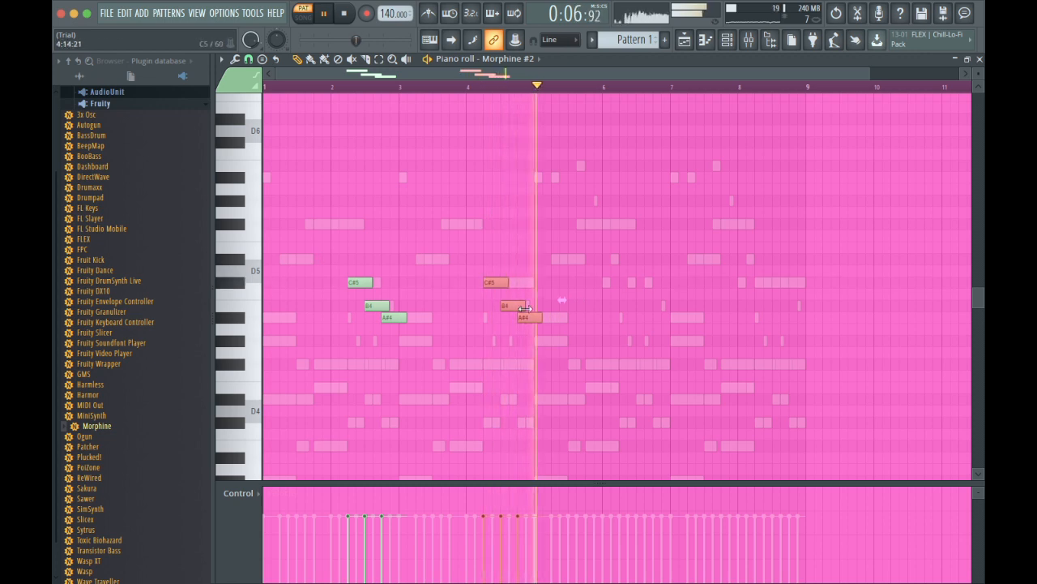
{"action": "key", "text": "ctrl+d"}
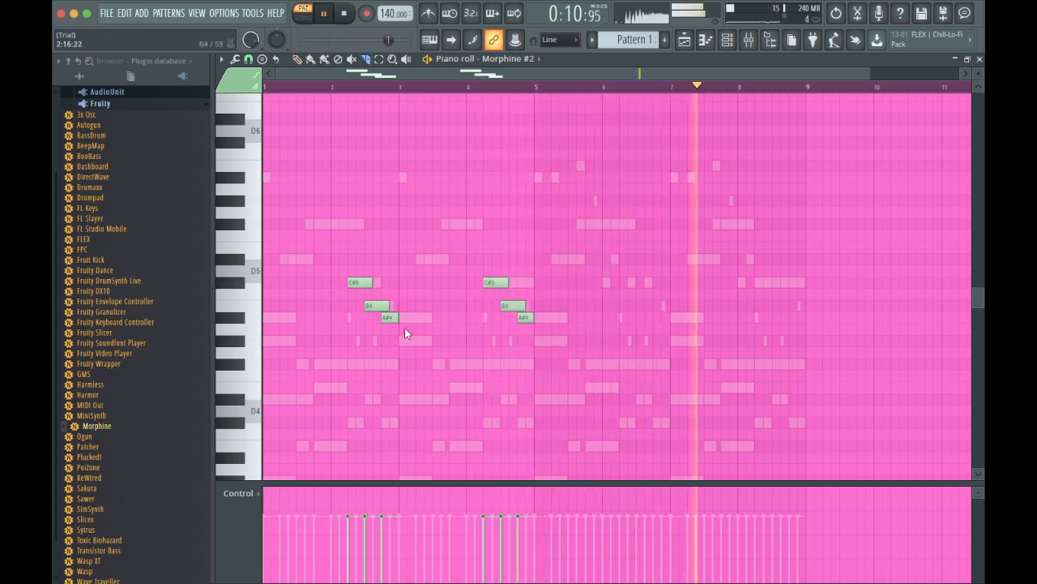
- Duplicate bars 1 to 4 of the second Morphine part into bars 5 to 8, and close its piano roll
{"action": "left_click_drag", "start_coordinate": [584, 357], "coordinate": [653, 243]}
{"action": "left_click_drag", "start_coordinate": [535, 88], "coordinate": [133, 89]}
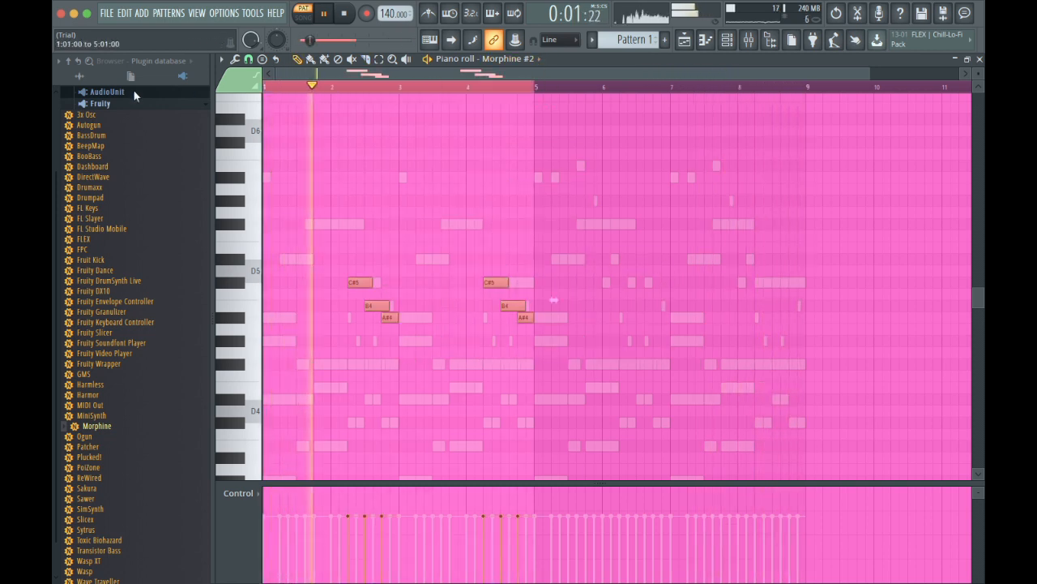
{"action": "key", "text": "ctrl+b"}
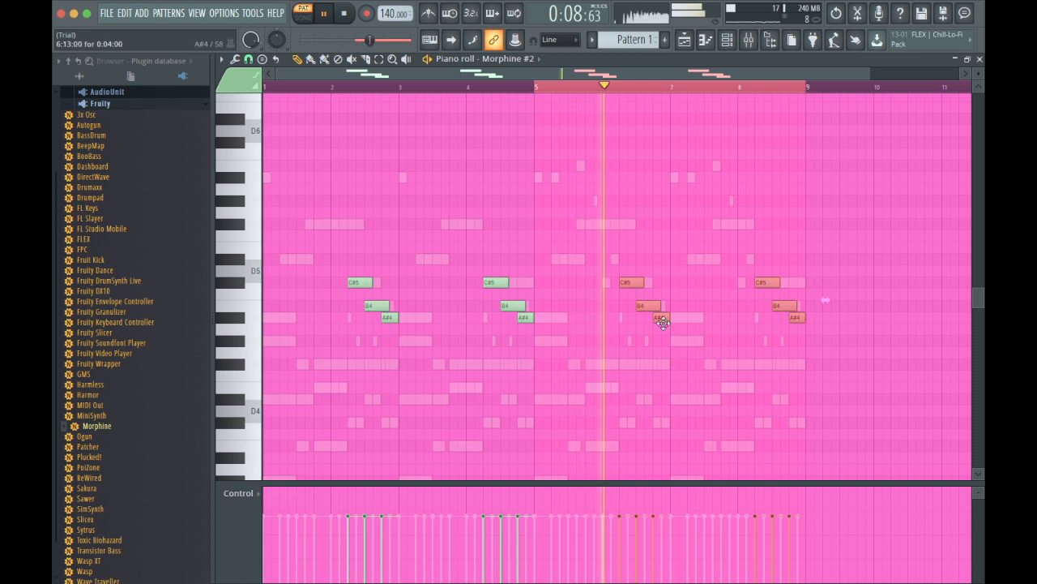
{"action": "key", "text": "F6"}
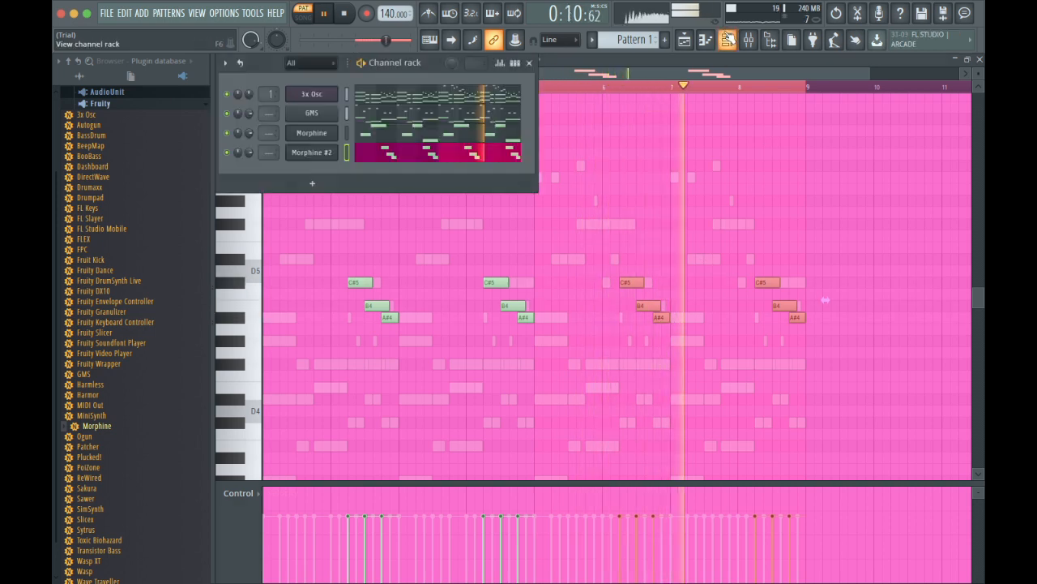
{"action": "left_click", "coordinate": [465, 153]}
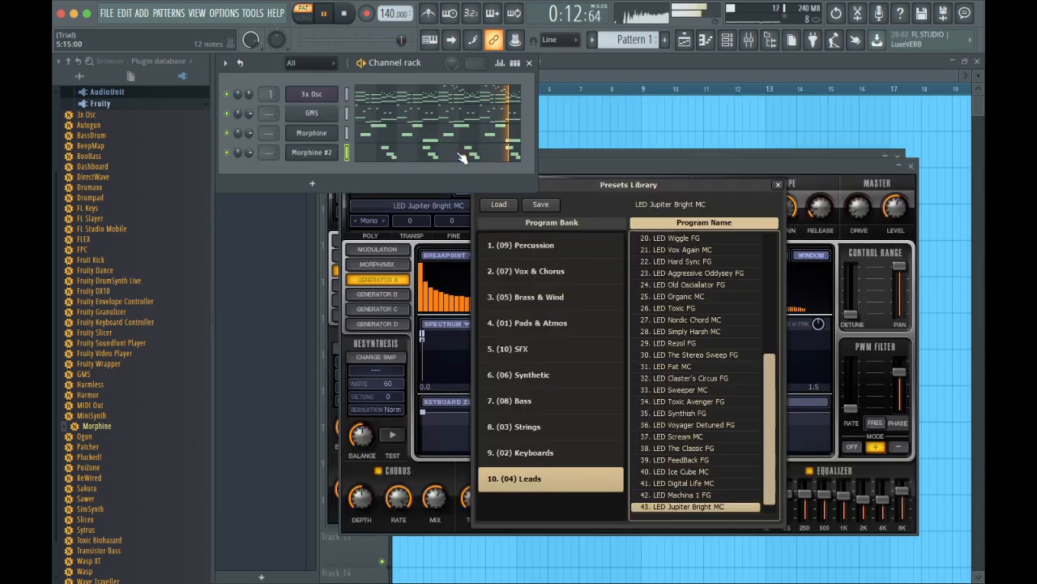
- Trim all A#4 notes in the second Morphine part slightly, then restore the final bar 8 A#4 to one beat
{"action": "left_click", "coordinate": [412, 157]}
{"action": "key", "text": "super+l"}
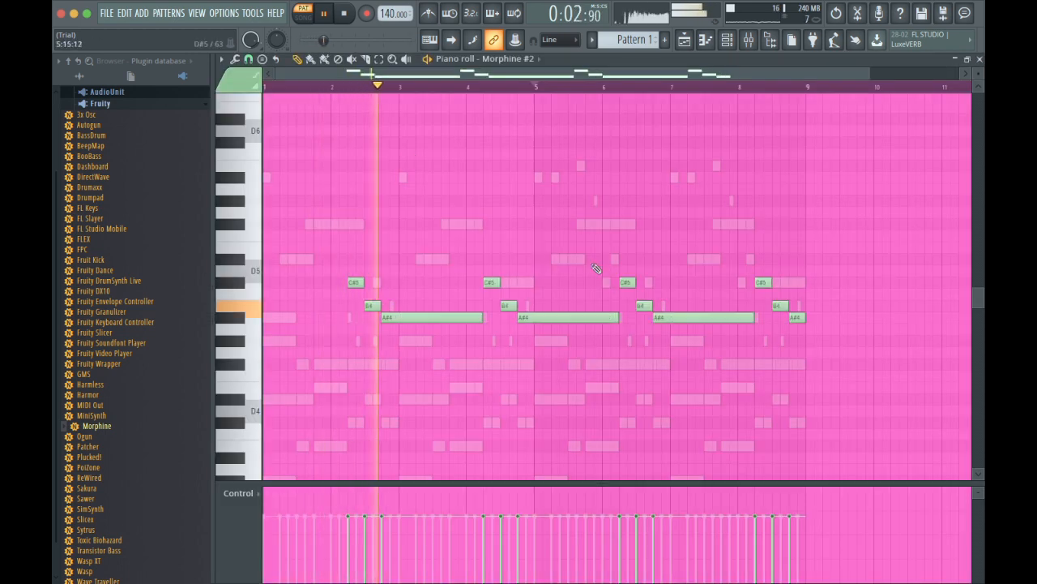
{"action": "left_click", "coordinate": [240, 320], "text": "super"}
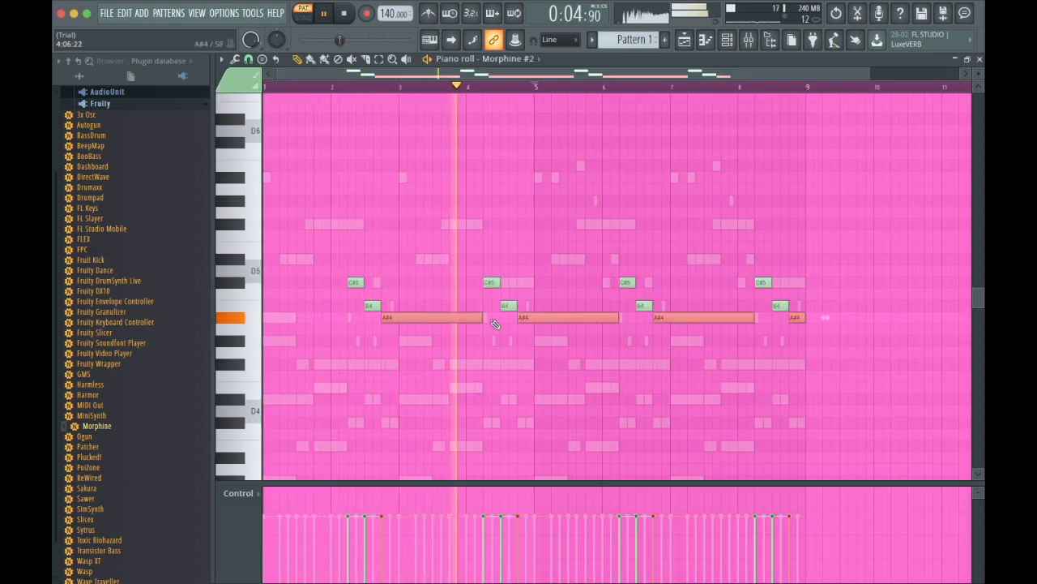
{"action": "left_click_drag", "start_coordinate": [480, 318], "coordinate": [472, 318]}
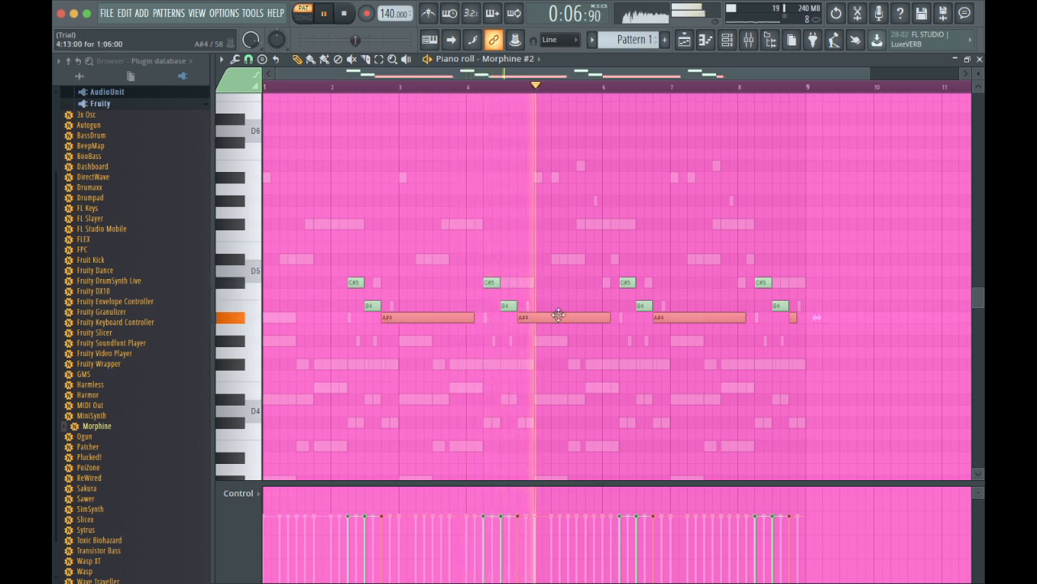
{"action": "left_click", "coordinate": [757, 341], "text": "super"}
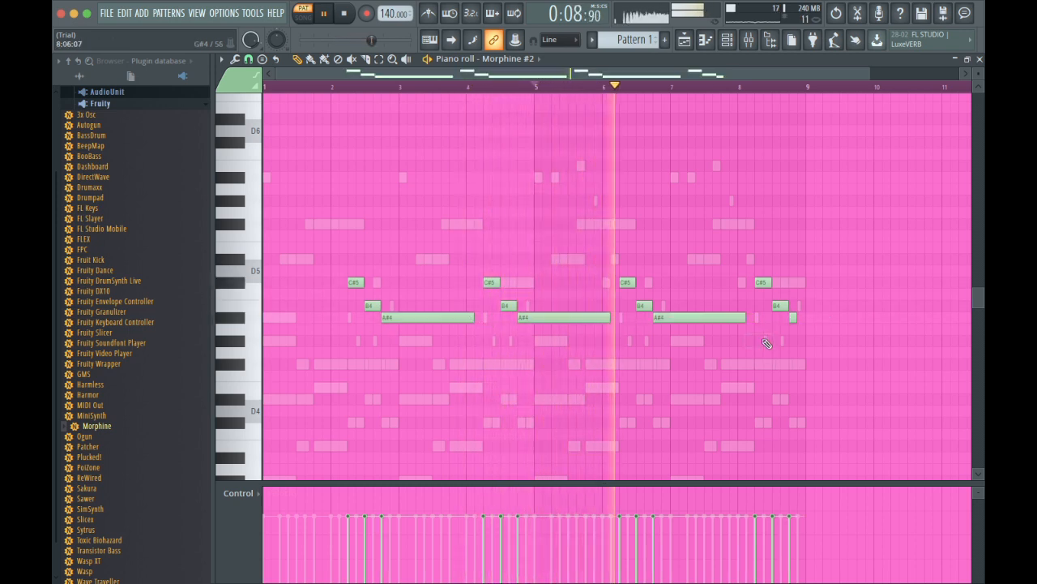
{"action": "left_click_drag", "start_coordinate": [796, 318], "coordinate": [805, 318]}
{"action": "key", "text": "space"}
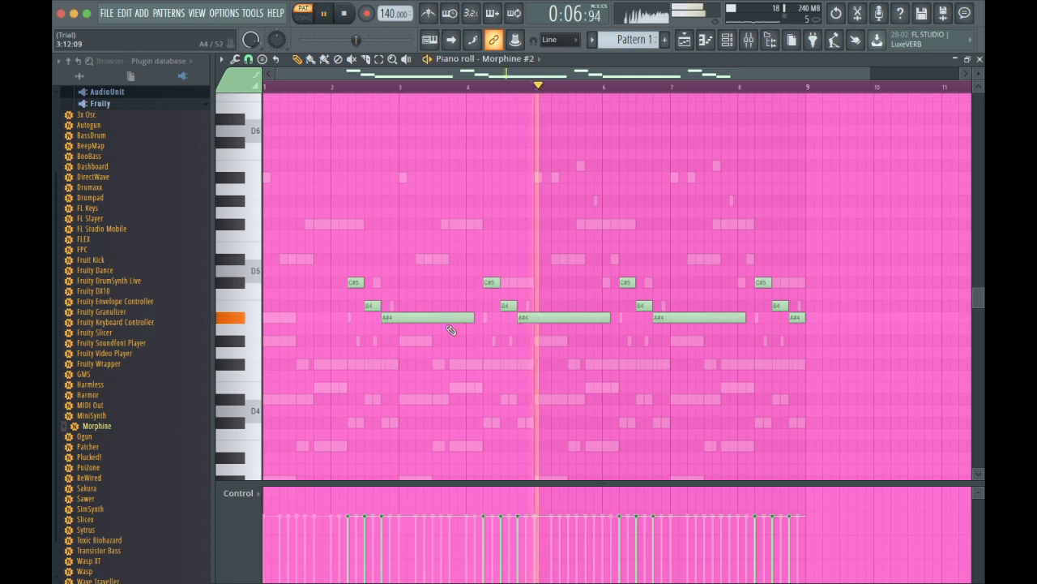
- Shorten the three long A#4 notes of the second Morphine part to one beat each
{"action": "left_click", "coordinate": [443, 317], "text": "shift+super"}
{"action": "left_click", "coordinate": [542, 317], "text": "shift+super"}
{"action": "left_click", "coordinate": [704, 317], "text": "shift+super"}
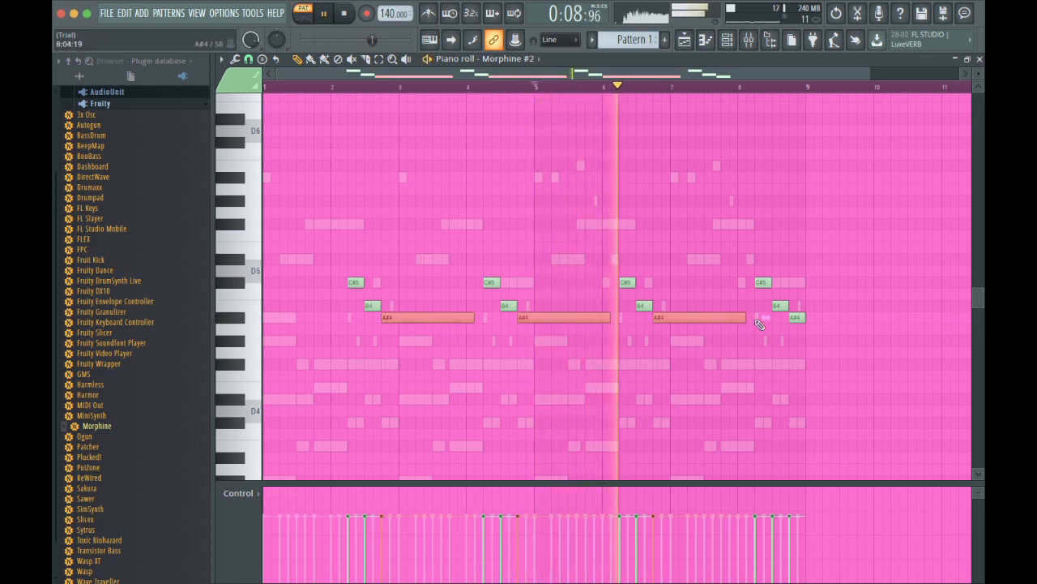
{"action": "left_click_drag", "start_coordinate": [745, 317], "coordinate": [663, 317]}
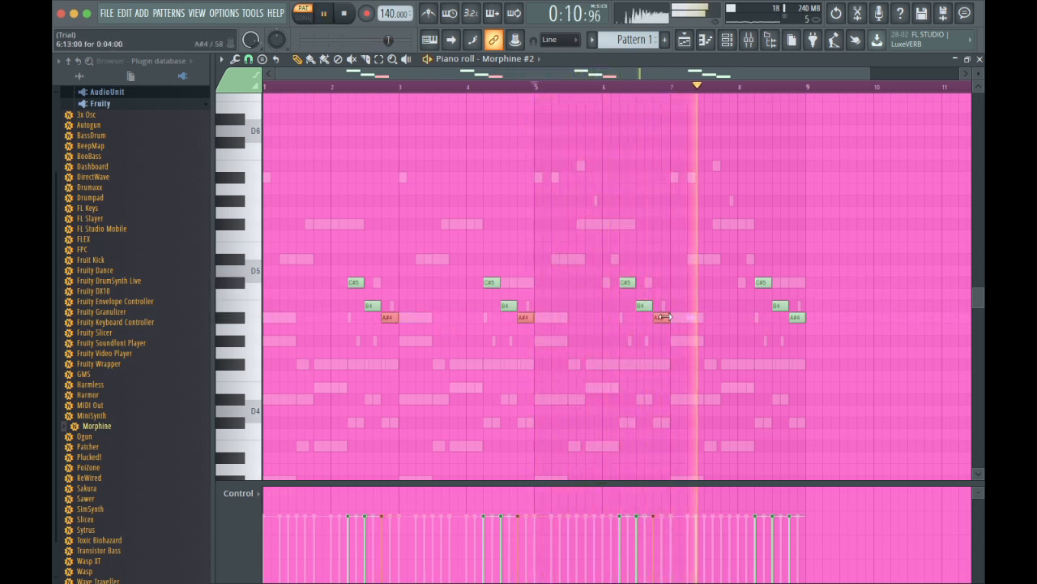
{"action": "left_click", "coordinate": [673, 283]}
{"action": "right_click", "coordinate": [674, 284]}
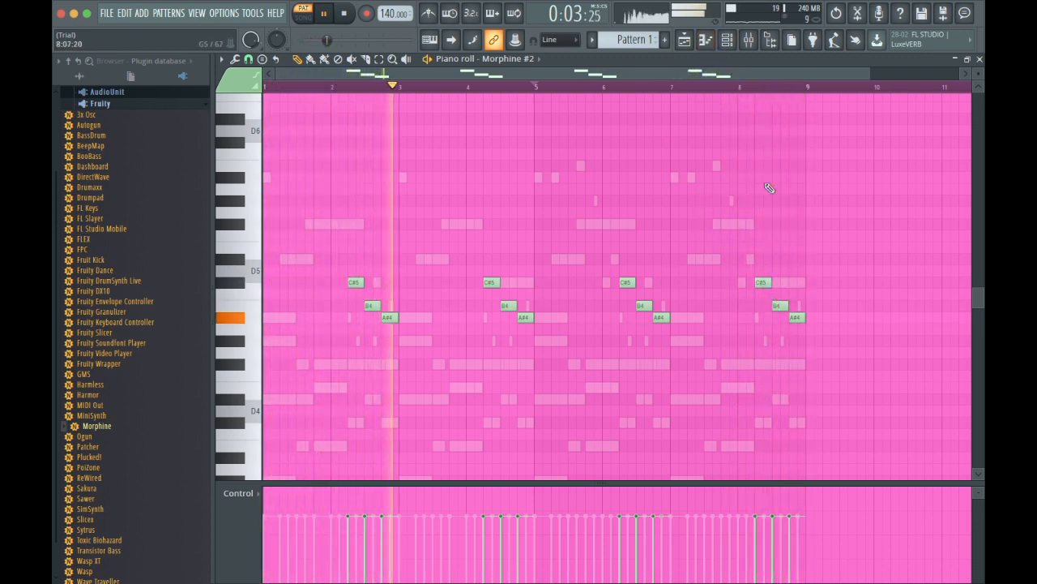
- Raise the last A#4 notes in bars 4 and 8 of the second Morphine part to D#5
{"action": "left_click", "coordinate": [521, 316], "text": "super"}
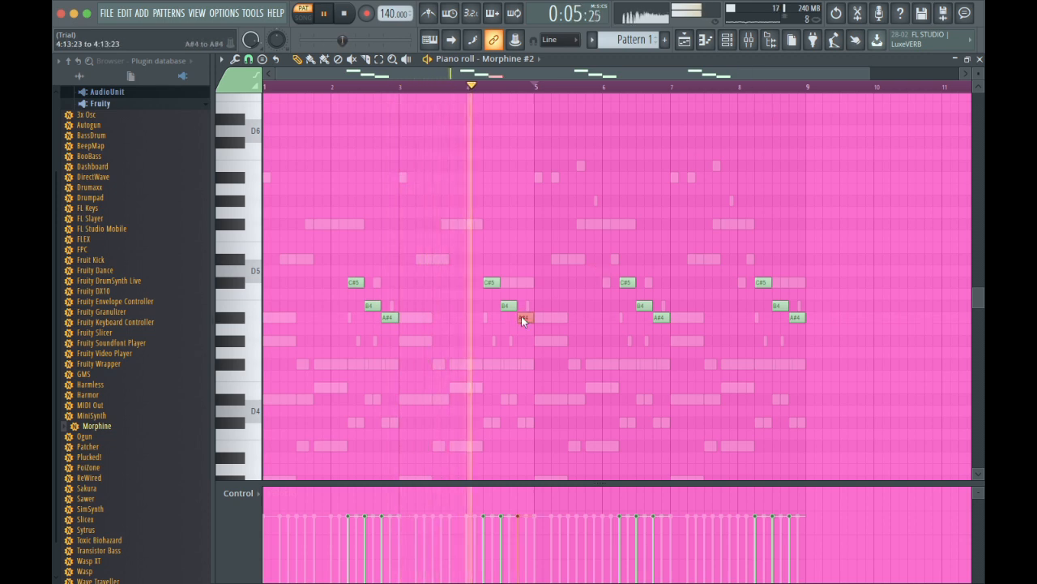
{"action": "key", "text": "shift+Down"}
{"action": "key", "text": "shift+Down"}
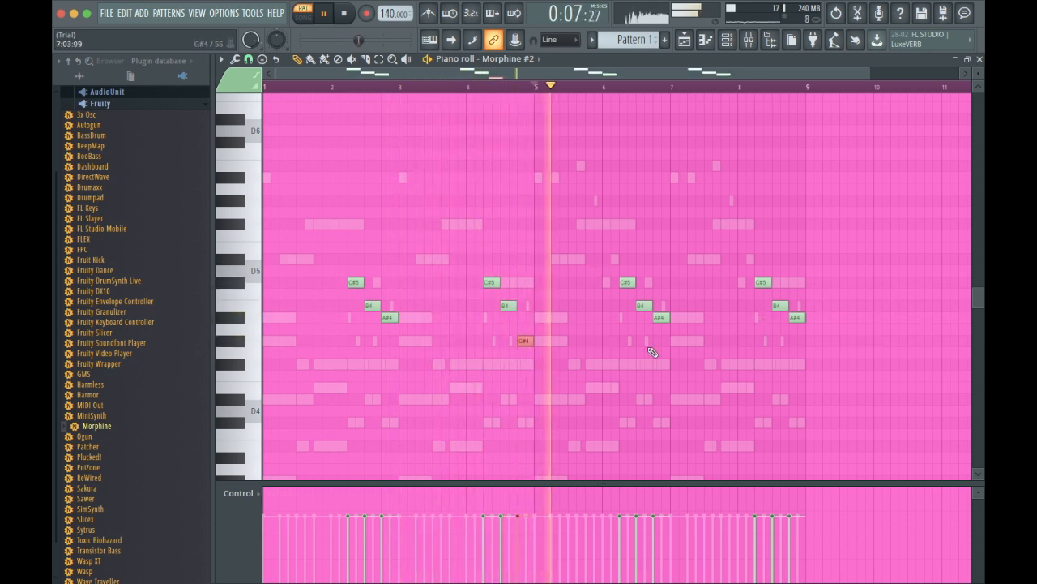
{"action": "key", "text": "shift+Up"}
{"action": "key", "text": "shift+Up"}
{"action": "key", "text": "shift+Up"}
{"action": "key", "text": "shift+Up"}
{"action": "key", "text": "shift+Up"}
{"action": "key", "text": "shift+Up"}
{"action": "key", "text": "shift+Up"}
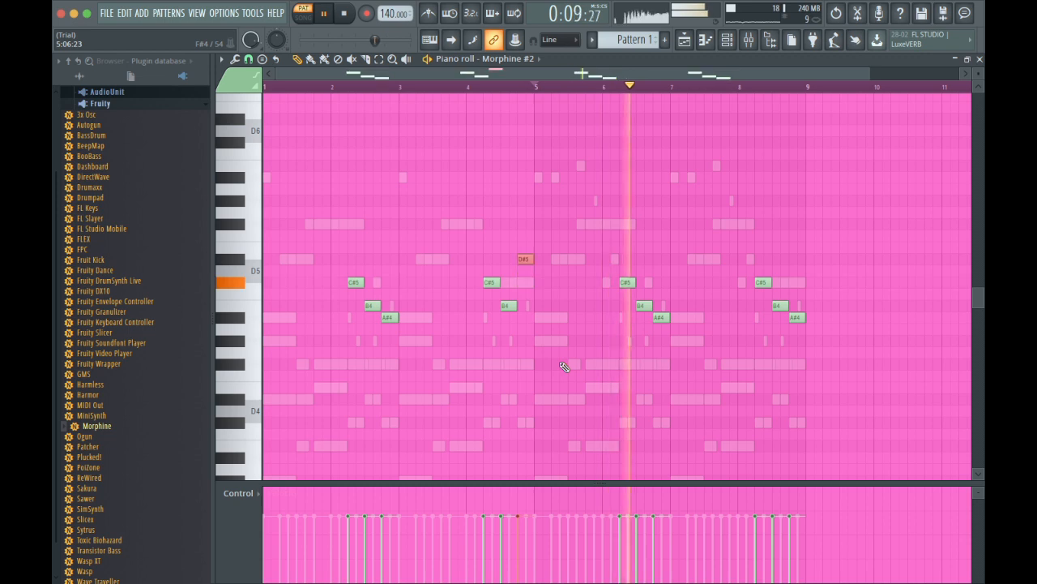
{"action": "left_click_drag", "start_coordinate": [798, 317], "coordinate": [797, 256]}
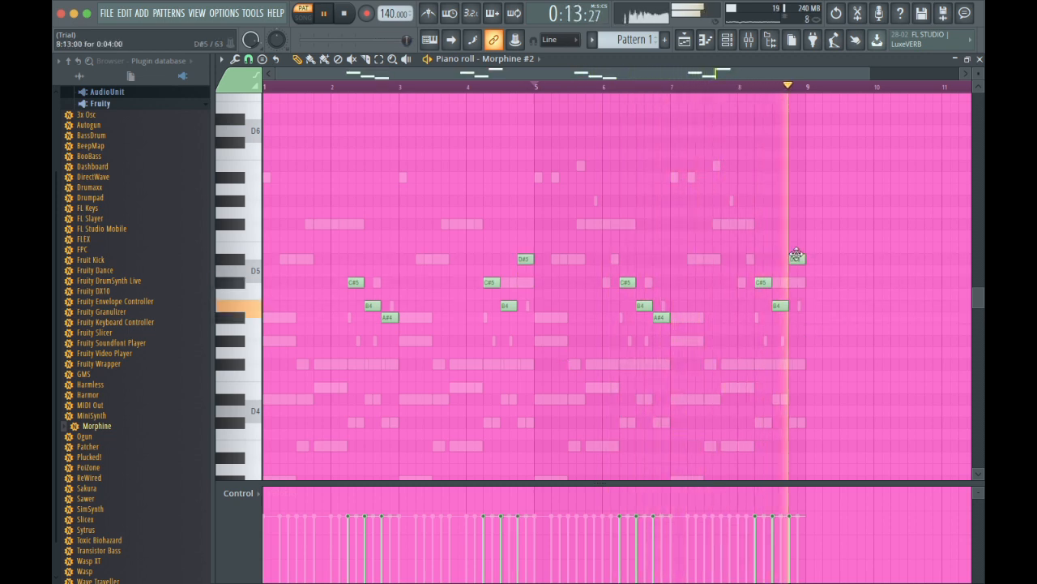
- Shorten the C#5 notes in bars 4 and 8 of the first Morphine part to one beat each
{"action": "left_click", "coordinate": [727, 40]}
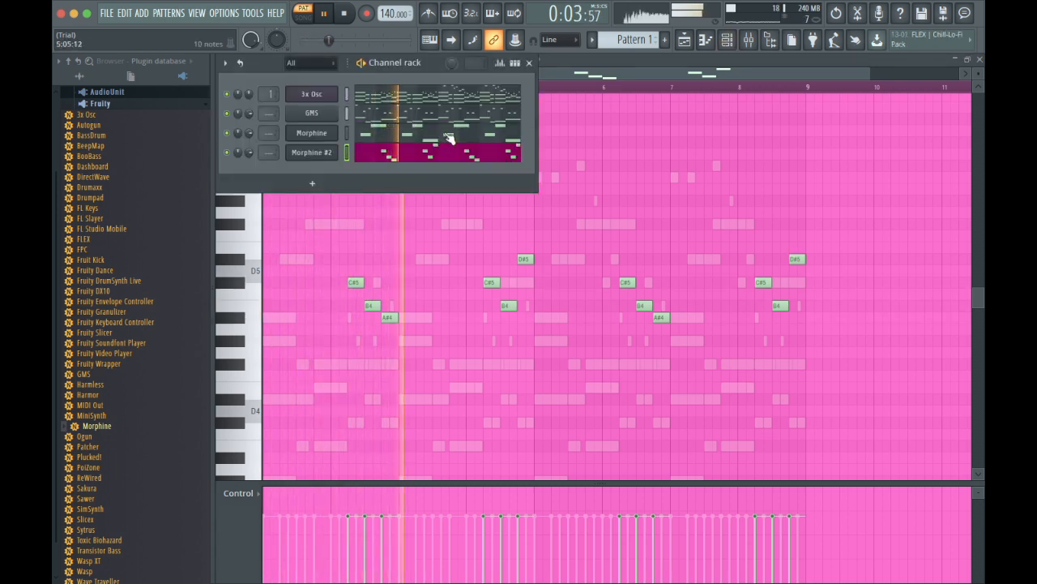
{"action": "left_click", "coordinate": [449, 136]}
{"action": "left_click", "coordinate": [523, 286]}
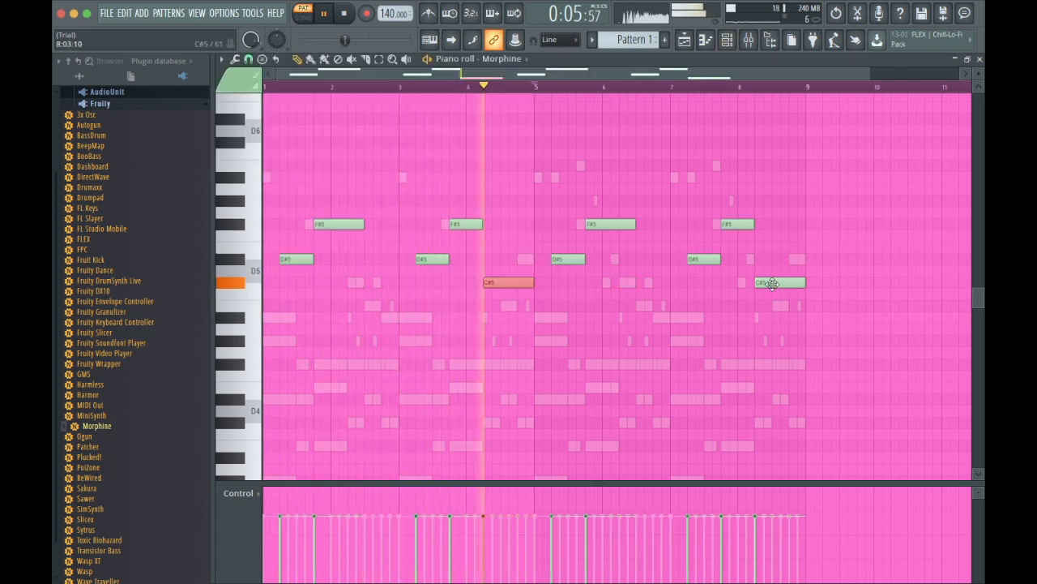
{"action": "left_click", "coordinate": [798, 286], "text": "shift+super"}
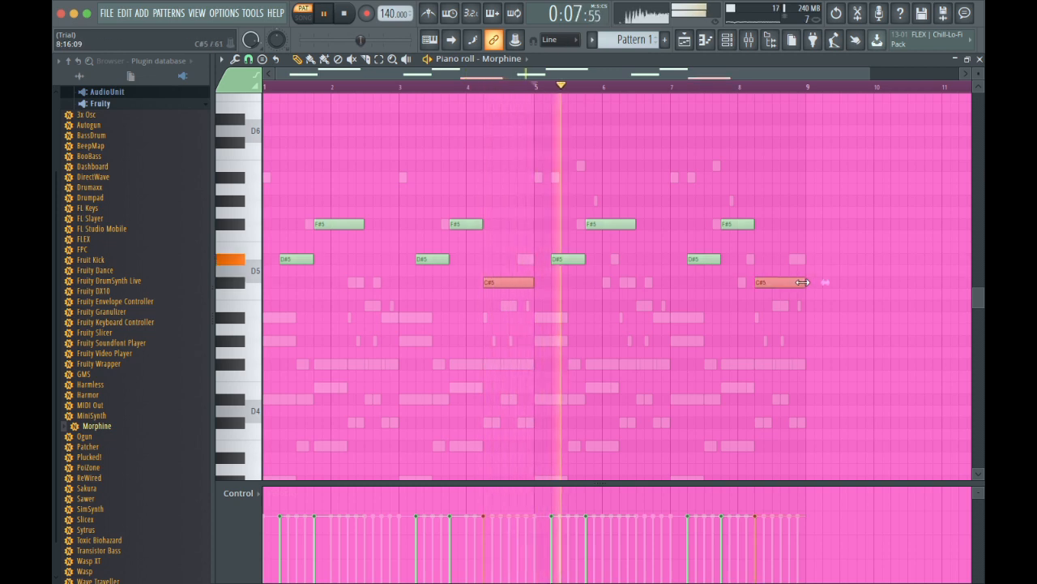
{"action": "left_click_drag", "start_coordinate": [801, 287], "coordinate": [767, 288]}
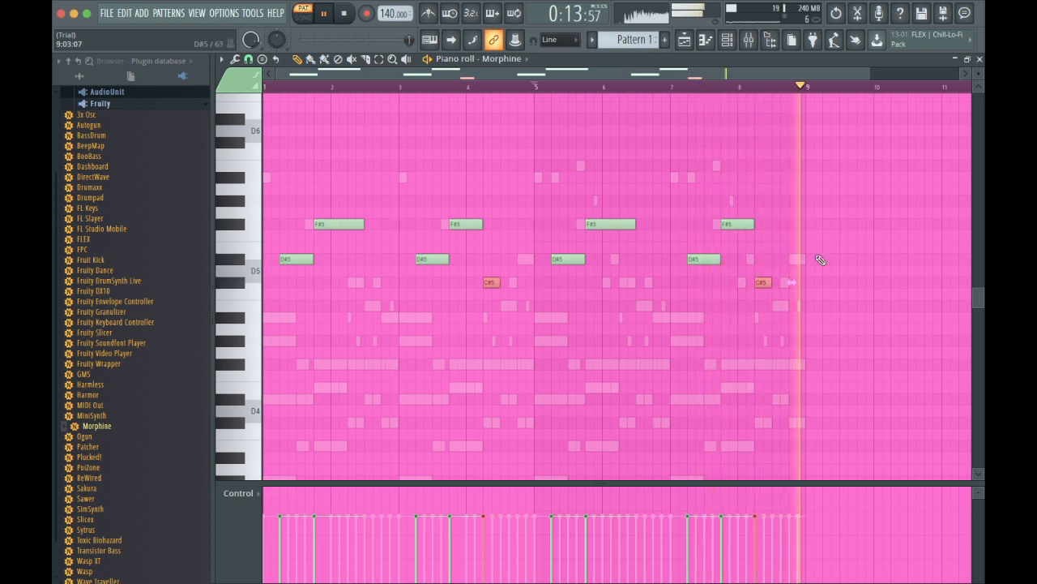
- Add the ny - Slap clap sample from the Claps:Snaps:Snares folder of Nick Young - Frost (Drum Kit) as a new channel
{"action": "left_click", "coordinate": [729, 40]}
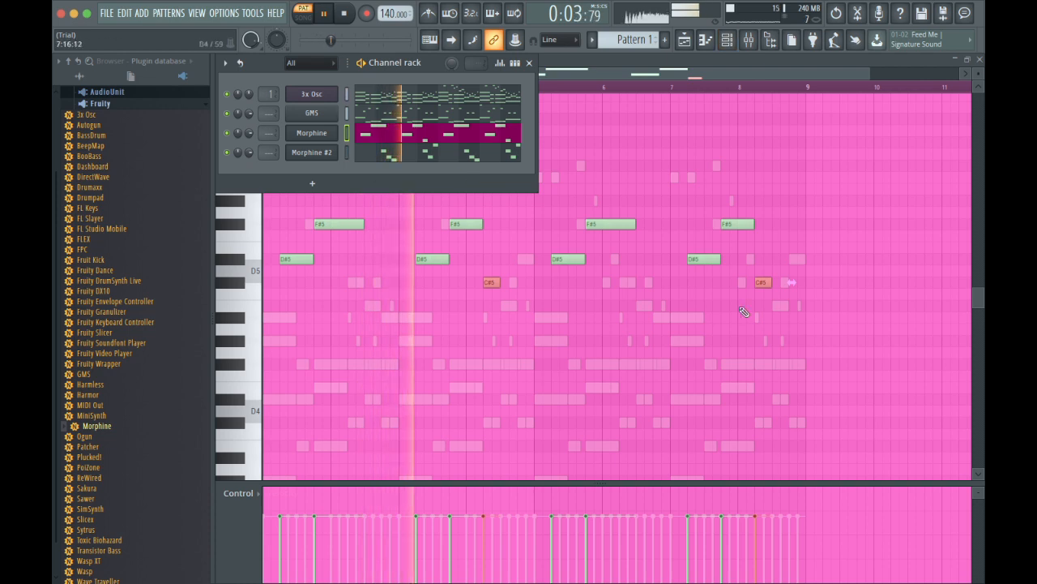
{"action": "left_click", "coordinate": [84, 79]}
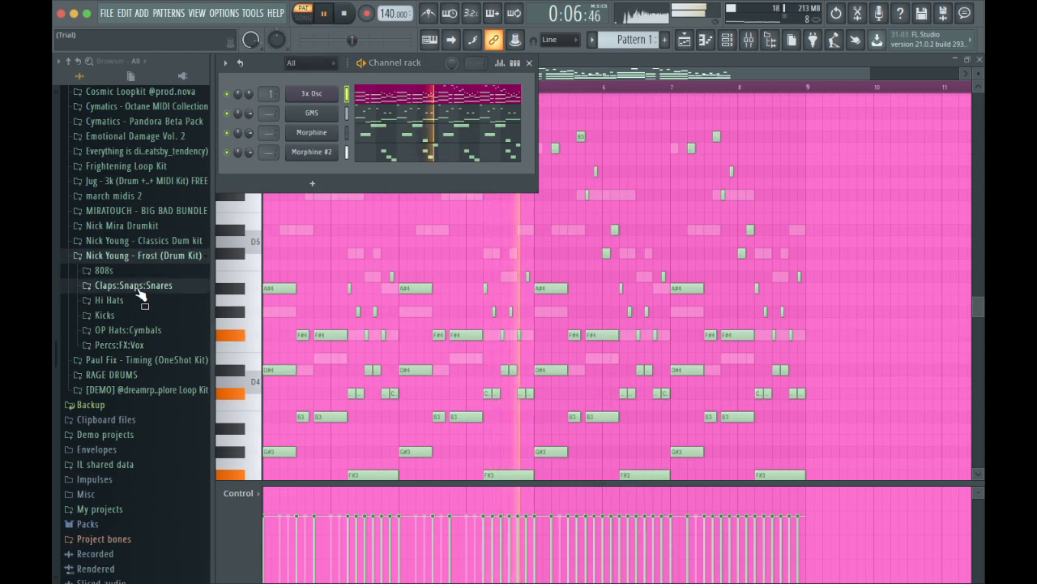
{"action": "left_click", "coordinate": [133, 285]}
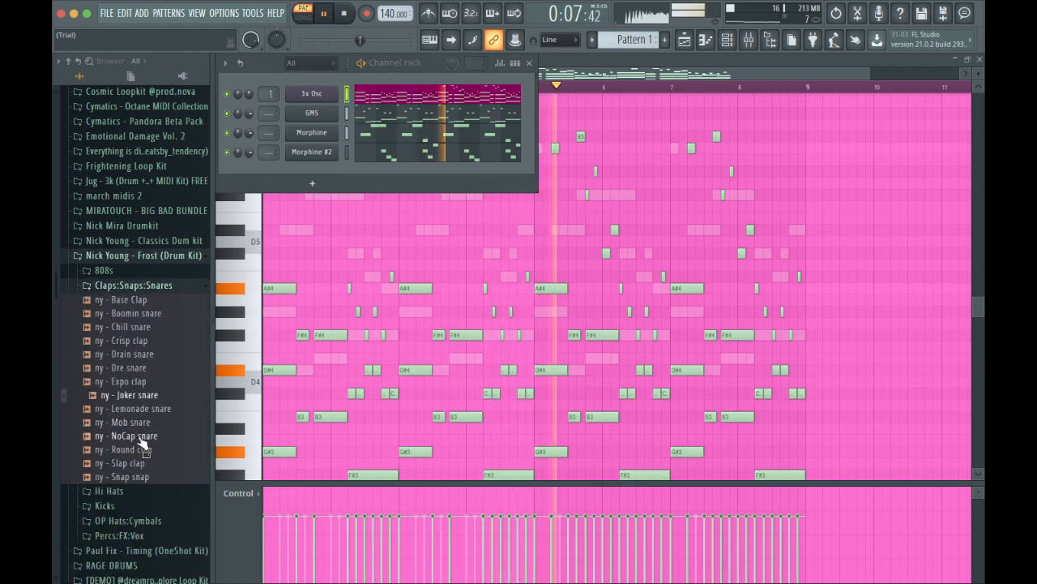
{"action": "left_click", "coordinate": [126, 462]}
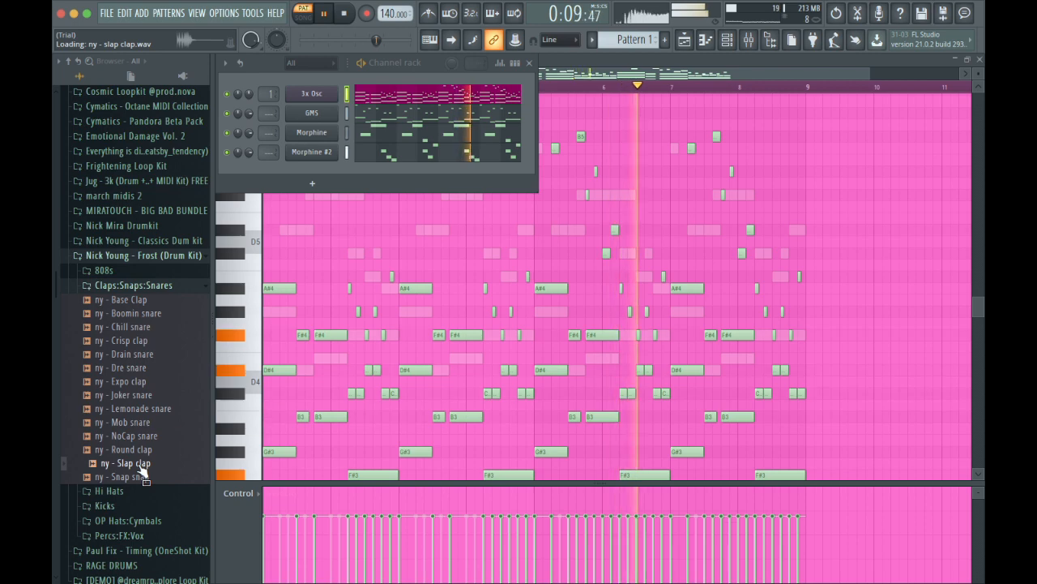
{"action": "left_click_drag", "start_coordinate": [138, 463], "coordinate": [315, 172]}
- Place a C5 note on the third beat of bar 1 in the Slap clap piano roll and raise its velocity slightly
{"action": "key", "text": "F7"}
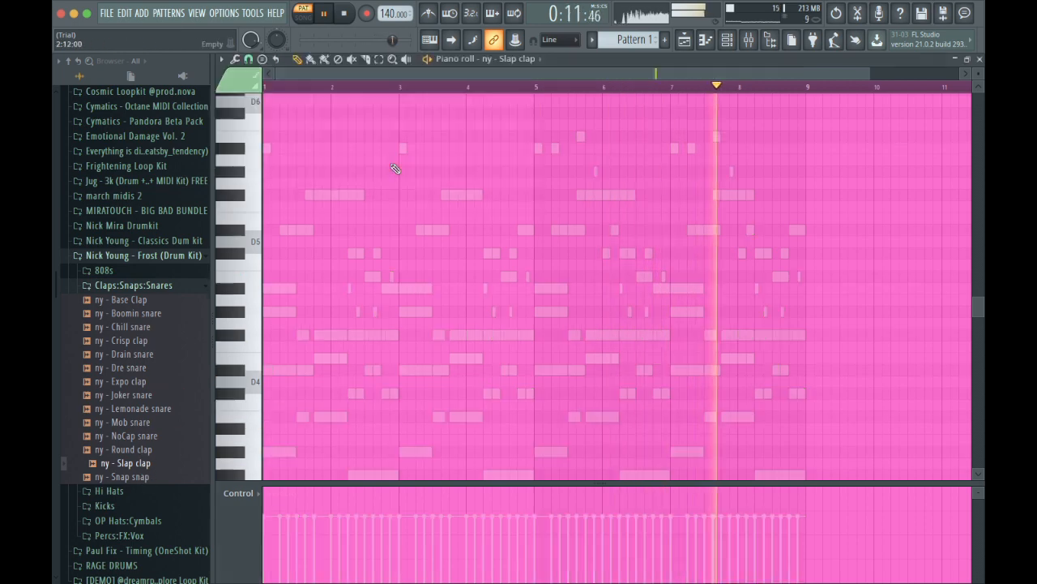
{"action": "scroll", "coordinate": [336, 240], "scroll_direction": "down", "scroll_amount": 3}
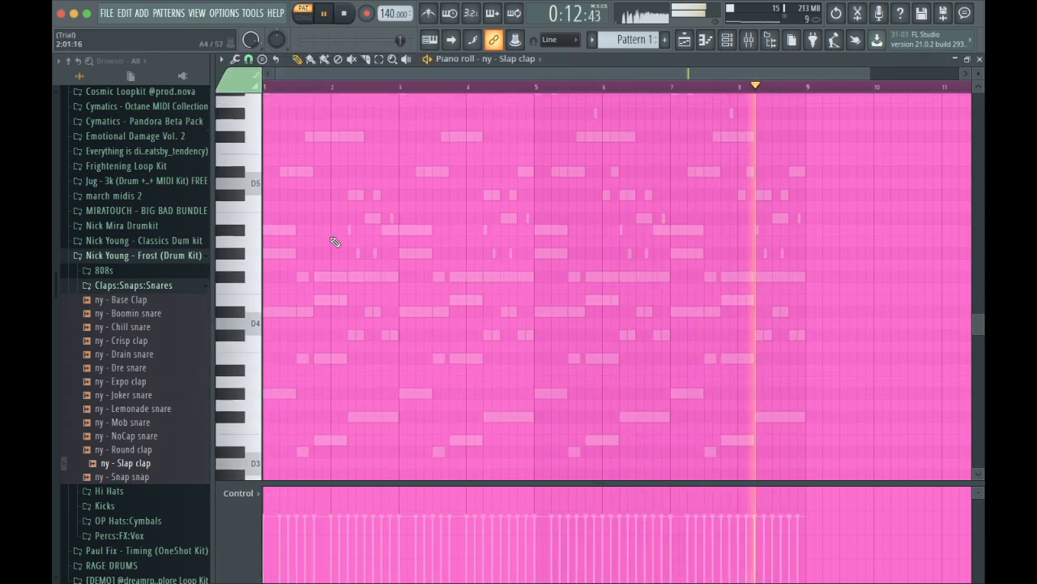
{"action": "left_click", "coordinate": [289, 207]}
{"action": "left_click_drag", "start_coordinate": [292, 207], "coordinate": [301, 207]}
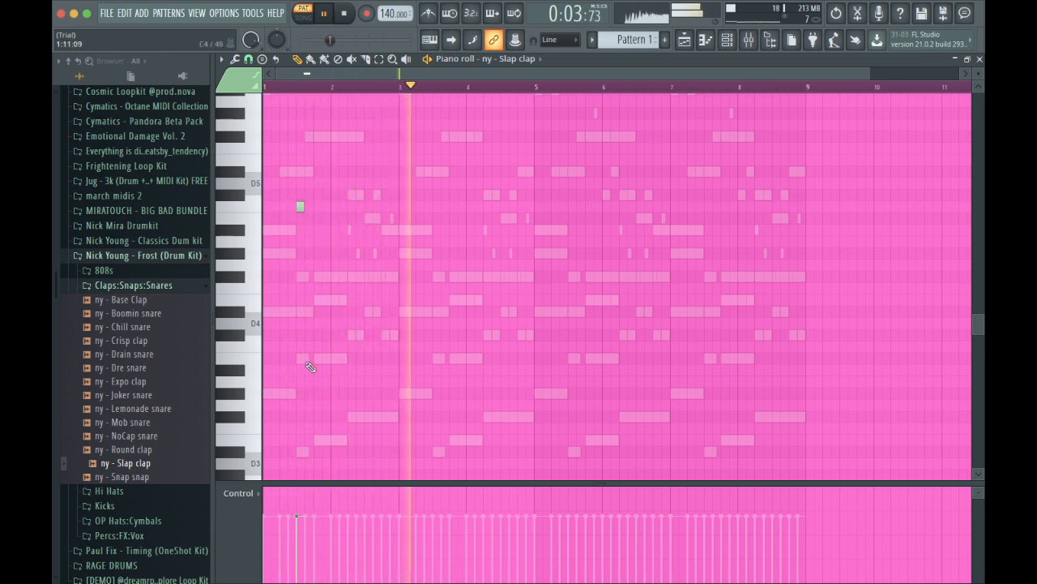
{"action": "left_click_drag", "start_coordinate": [297, 515], "coordinate": [298, 508]}
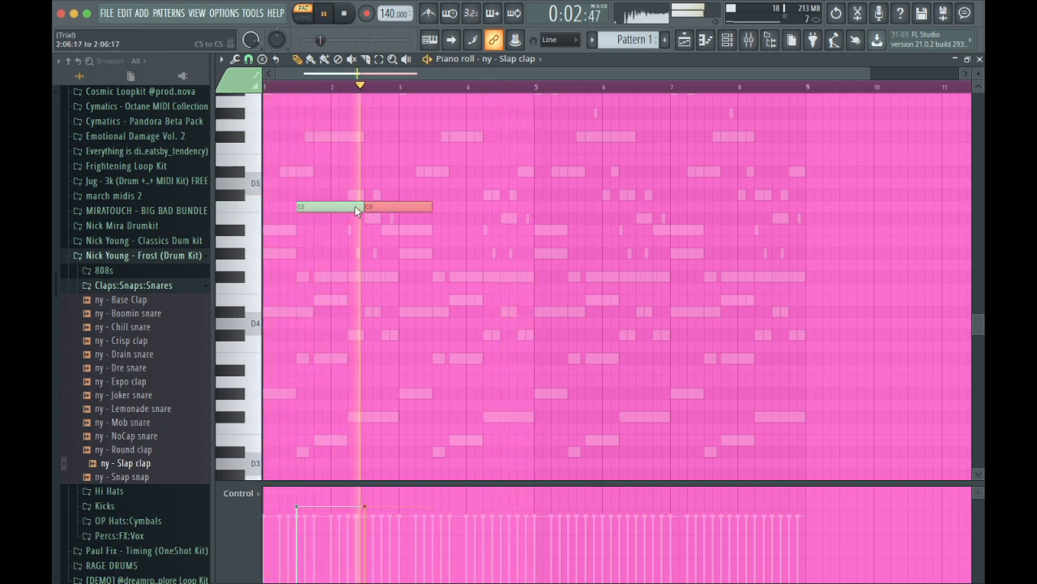
- Repeat the clap on the third beat of every bar through bar 8 and discard the long note lengths
{"action": "key", "text": "ctrl+b"}
{"action": "key", "text": "ctrl+b"}
{"action": "key", "text": "ctrl+b"}
{"action": "key", "text": "ctrl+b"}
{"action": "key", "text": "ctrl+b"}
{"action": "key", "text": "ctrl+b"}
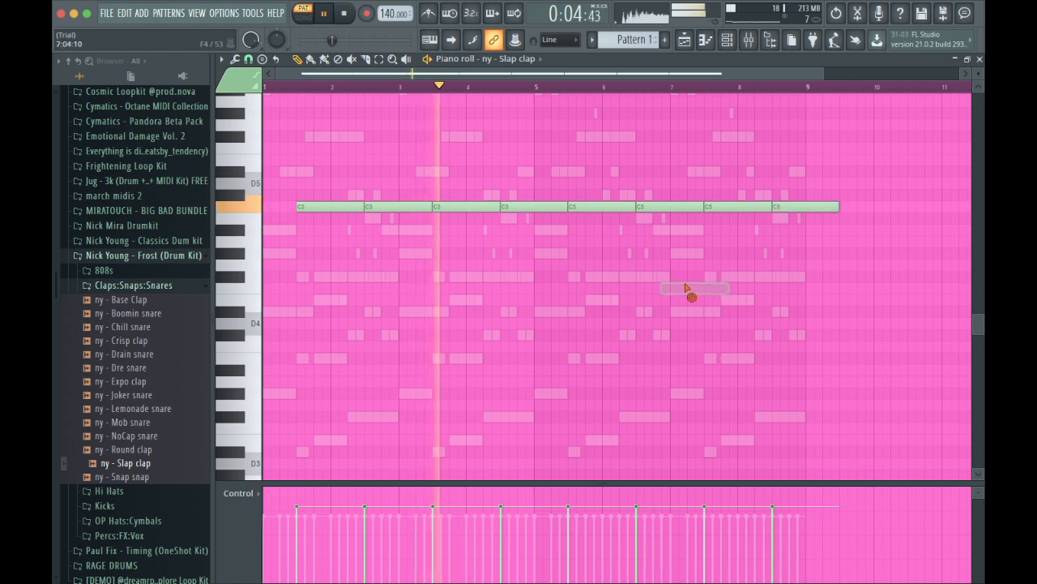
{"action": "key", "text": "shift+d"}
- Add extra C5 clap notes on step 15 of bars 1, 3, 5 and 7
{"action": "left_click", "coordinate": [324, 206]}
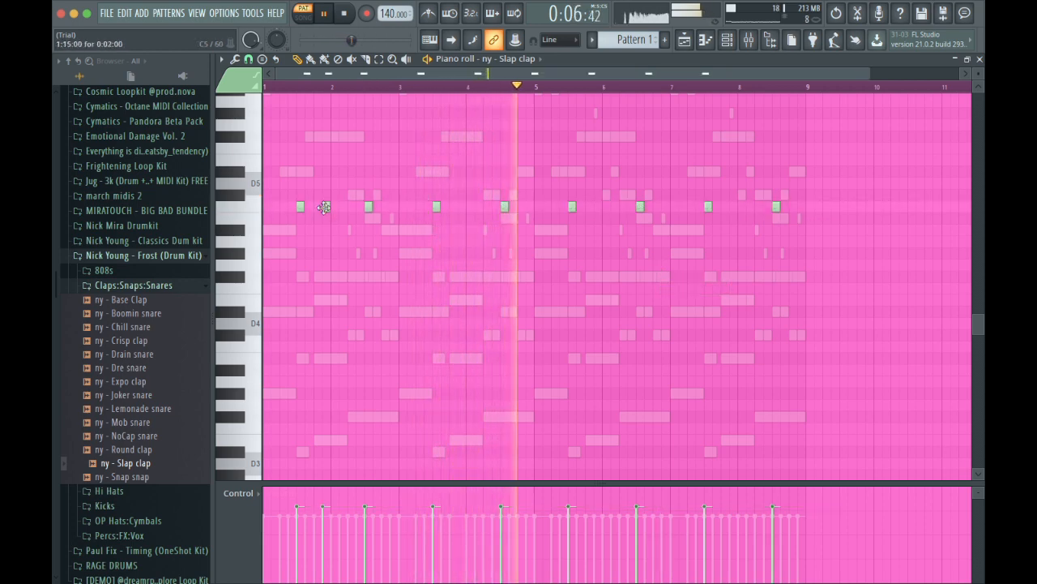
{"action": "left_click", "coordinate": [436, 207]}
{"action": "left_click", "coordinate": [462, 207]}
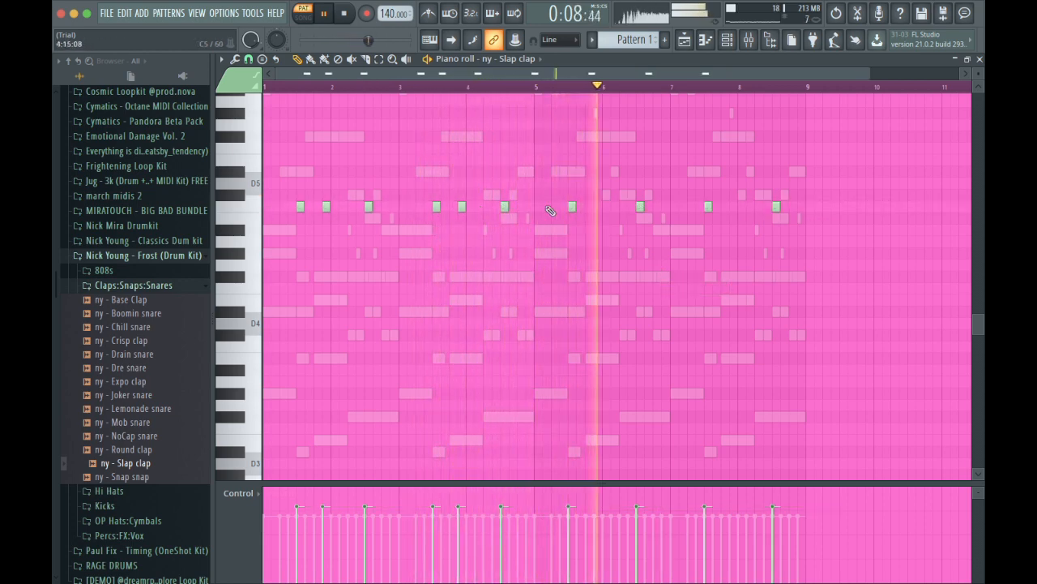
{"action": "left_click", "coordinate": [616, 208]}
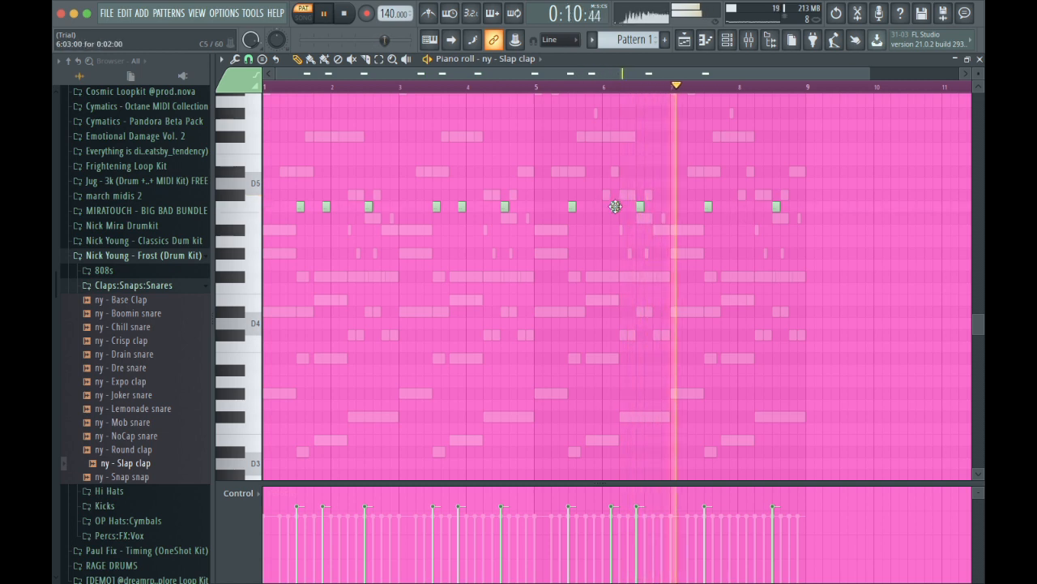
{"action": "right_click", "coordinate": [615, 206]}
{"action": "left_click", "coordinate": [735, 207]}
{"action": "left_click", "coordinate": [590, 208]}
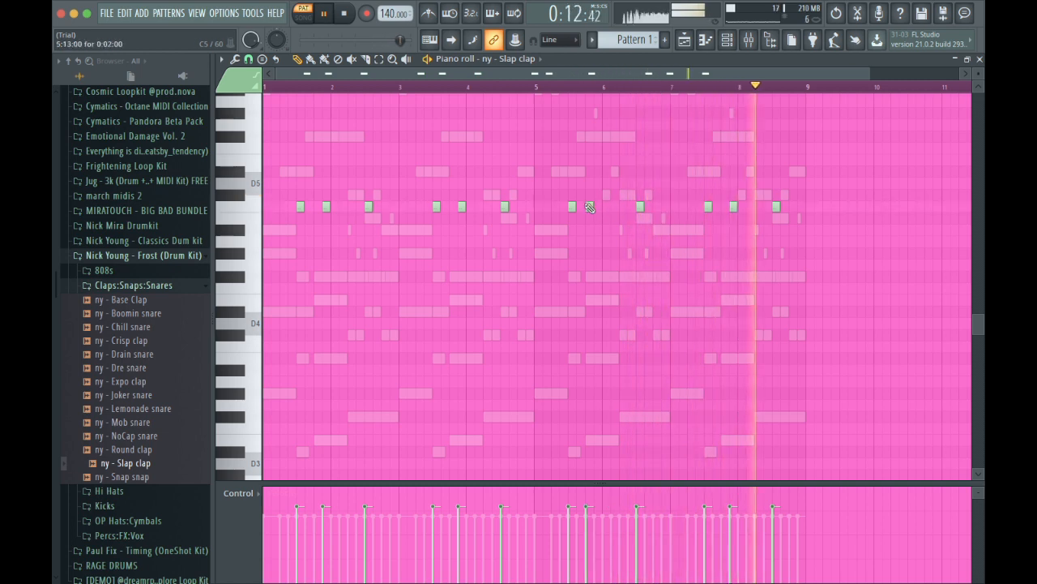
- Add the [ACD] - Flang Hat sample from the Open Hats folder of the Nick Mira Drumkit as a new channel
{"action": "key", "text": "F6"}
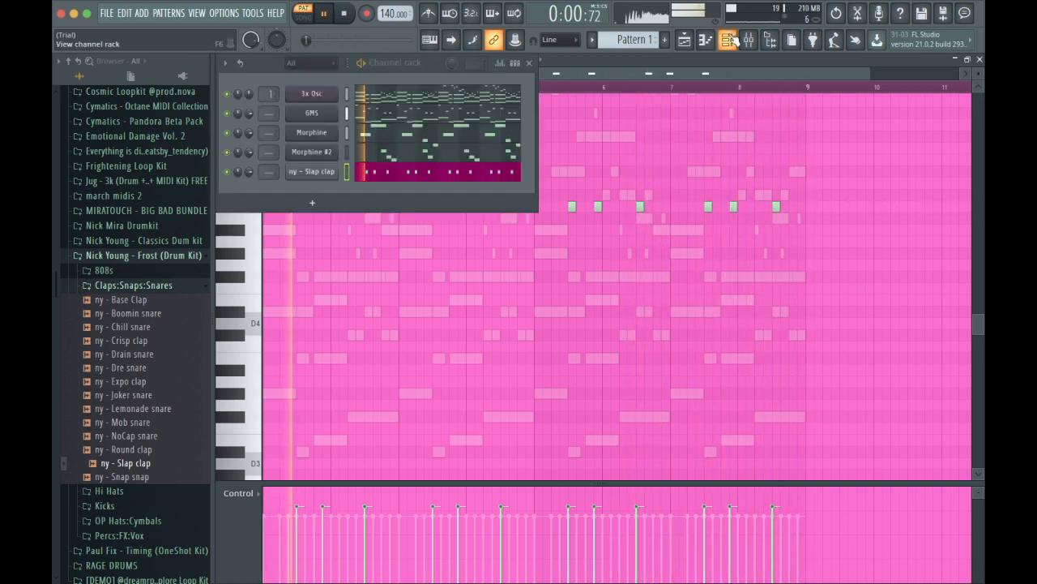
{"action": "left_click", "coordinate": [137, 290]}
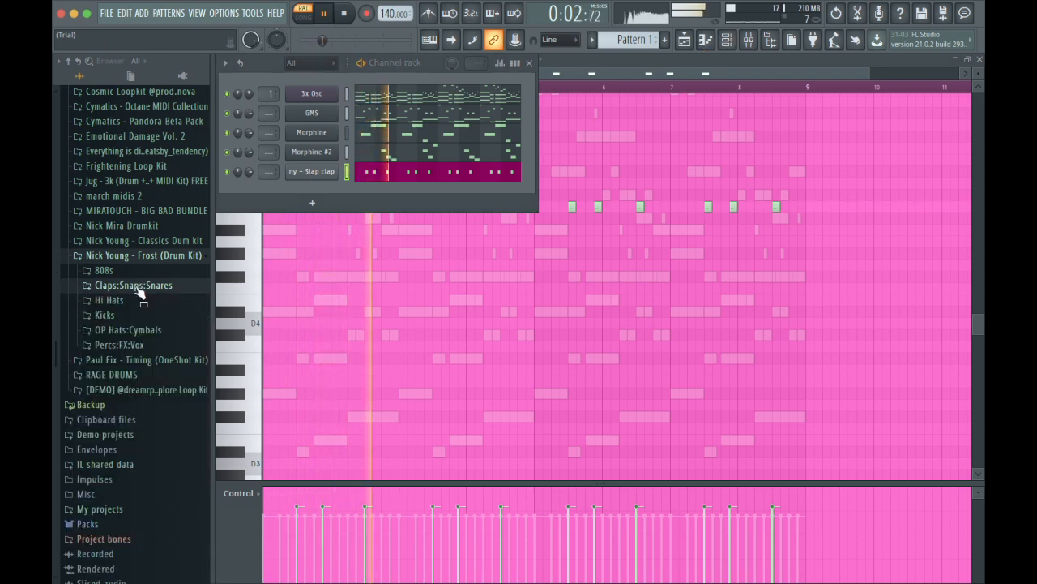
{"action": "left_click", "coordinate": [157, 229]}
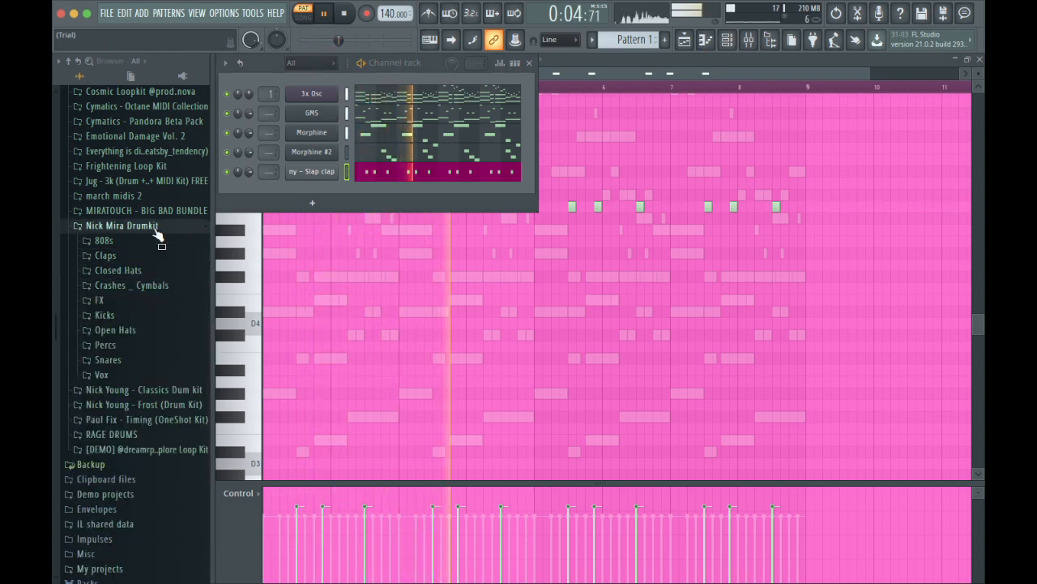
{"action": "left_click", "coordinate": [132, 191]}
{"action": "scroll", "coordinate": [133, 194], "scroll_direction": "down", "scroll_amount": 15}
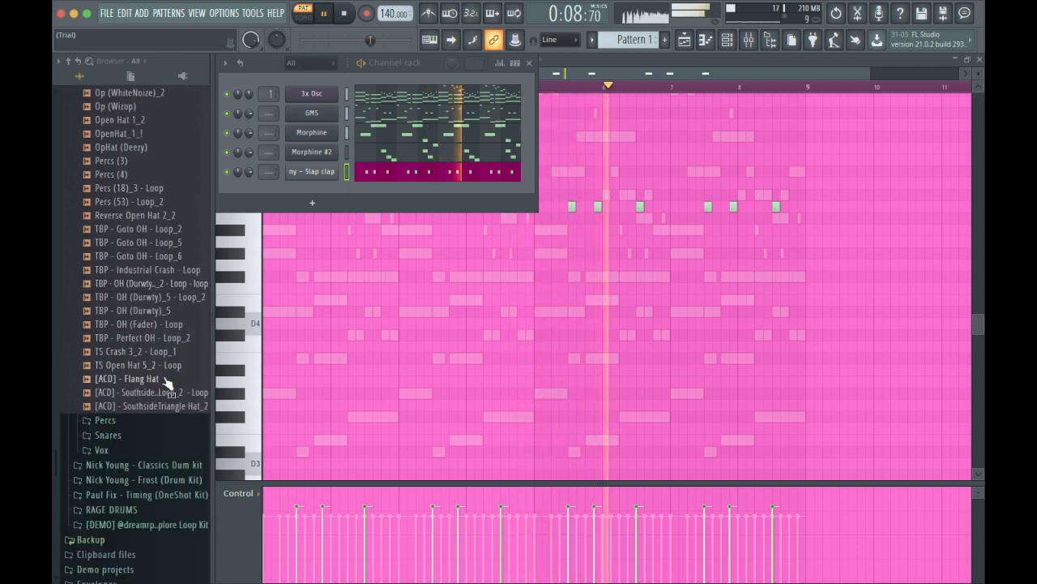
{"action": "left_click", "coordinate": [162, 381]}
{"action": "left_click_drag", "start_coordinate": [165, 381], "coordinate": [315, 187]}
- Place C5 Flang Hat notes on step 15 of bars 1, 3, 5 and 7 in its piano roll
{"action": "scroll", "coordinate": [360, 258], "scroll_direction": "down", "scroll_amount": 4}
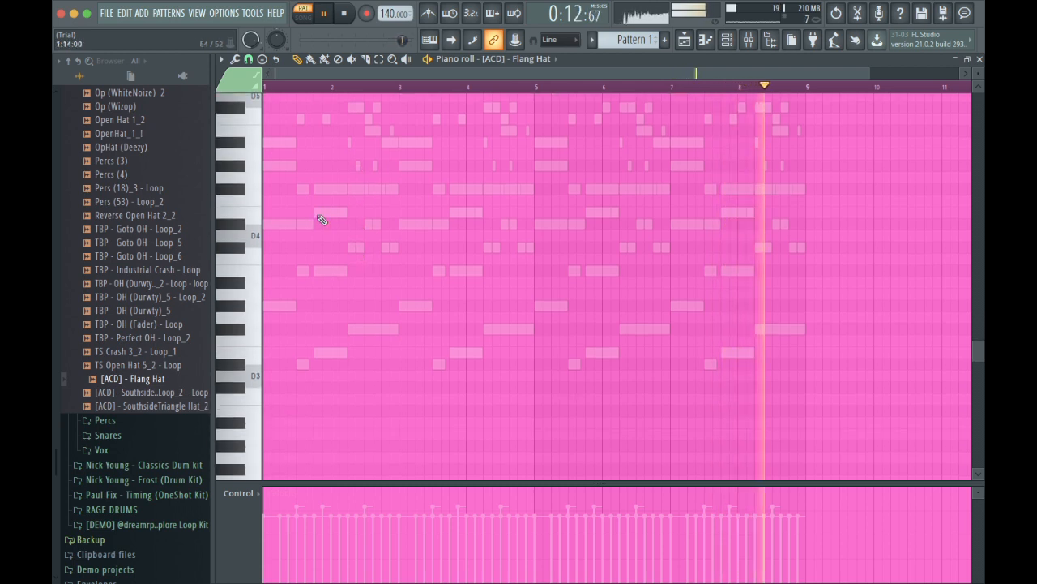
{"action": "left_click", "coordinate": [317, 269]}
{"action": "left_click_drag", "start_coordinate": [312, 254], "coordinate": [326, 119]}
{"action": "left_click", "coordinate": [461, 119]}
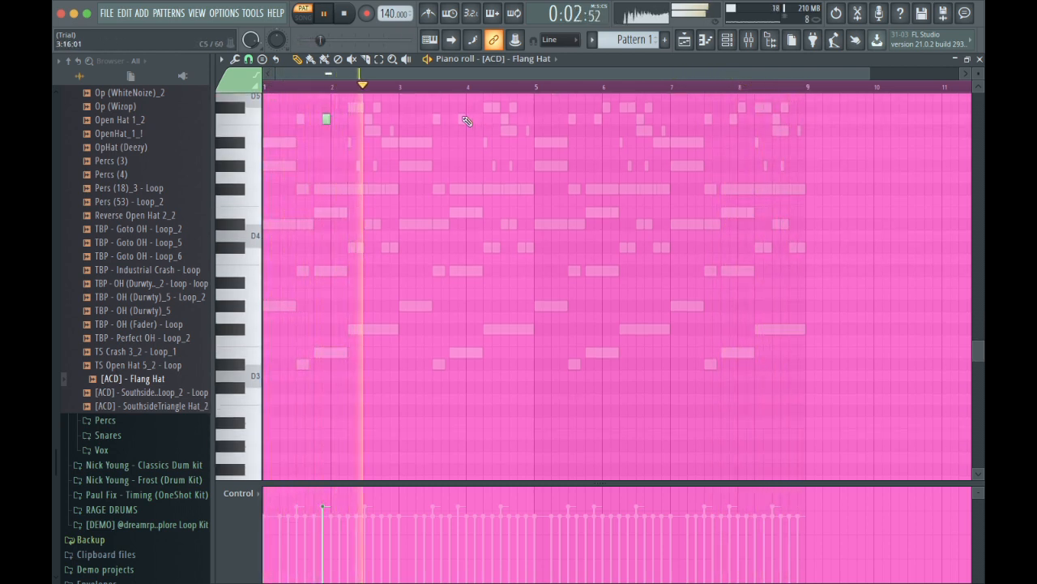
{"action": "left_click", "coordinate": [589, 119]}
{"action": "left_click_drag", "start_coordinate": [608, 118], "coordinate": [617, 119]}
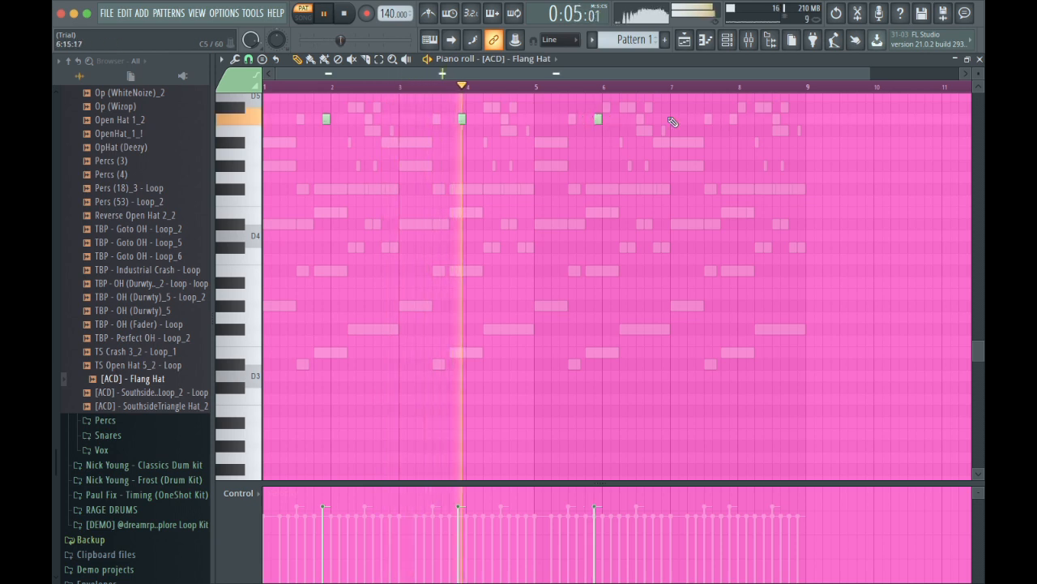
{"action": "left_click", "coordinate": [733, 119]}
- Give the Flang Hat sample a slight fade-in in its channel settings
{"action": "left_click", "coordinate": [728, 40]}
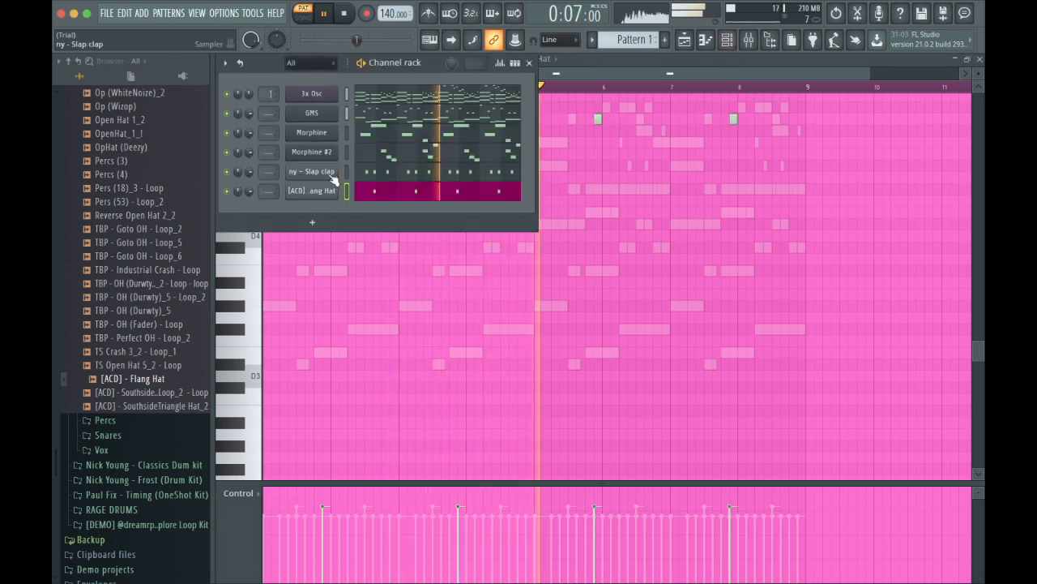
{"action": "left_click", "coordinate": [321, 192]}
{"action": "left_click_drag", "start_coordinate": [517, 330], "coordinate": [531, 335]}
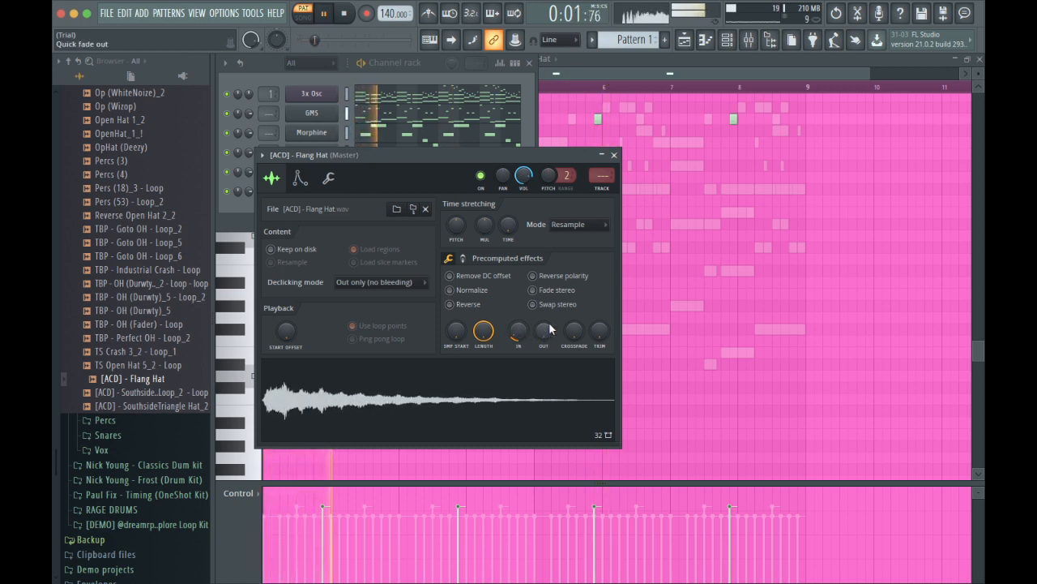
{"action": "left_click", "coordinate": [614, 154]}
- Add the ny - Cartier OH sample from the OP Hats:Cymbals folder of Nick Young - Frost (Drum Kit) as a new channel
{"action": "scroll", "coordinate": [142, 185], "scroll_direction": "up", "scroll_amount": 8}
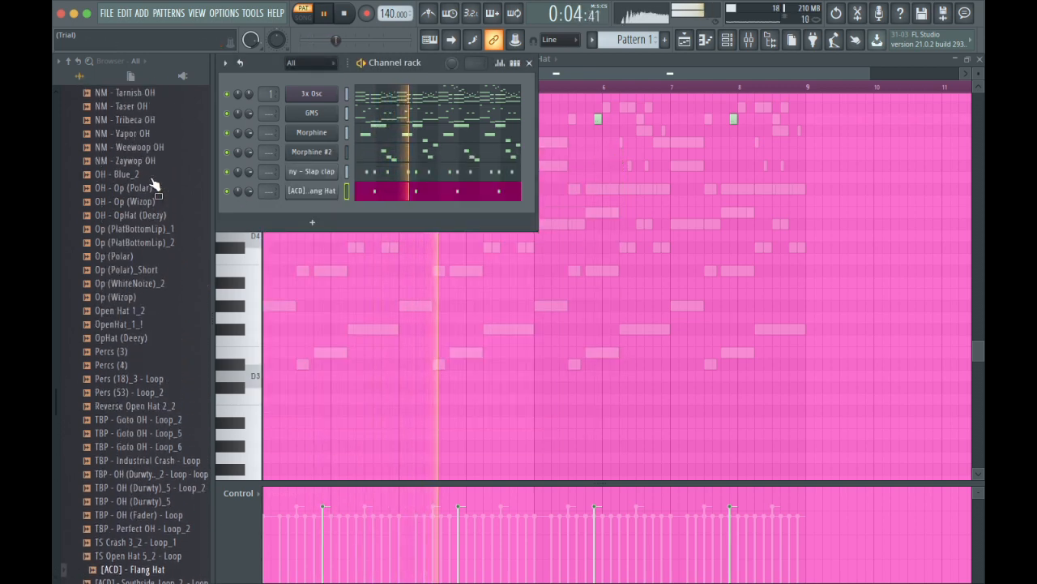
{"action": "scroll", "coordinate": [154, 185], "scroll_direction": "up", "scroll_amount": 12}
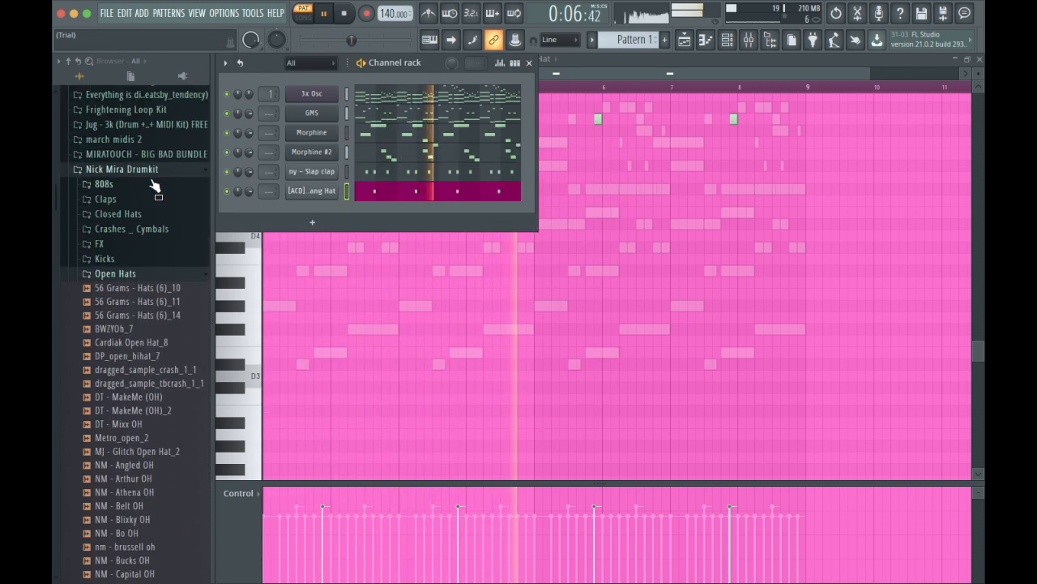
{"action": "left_click", "coordinate": [150, 274]}
{"action": "left_click", "coordinate": [130, 168]}
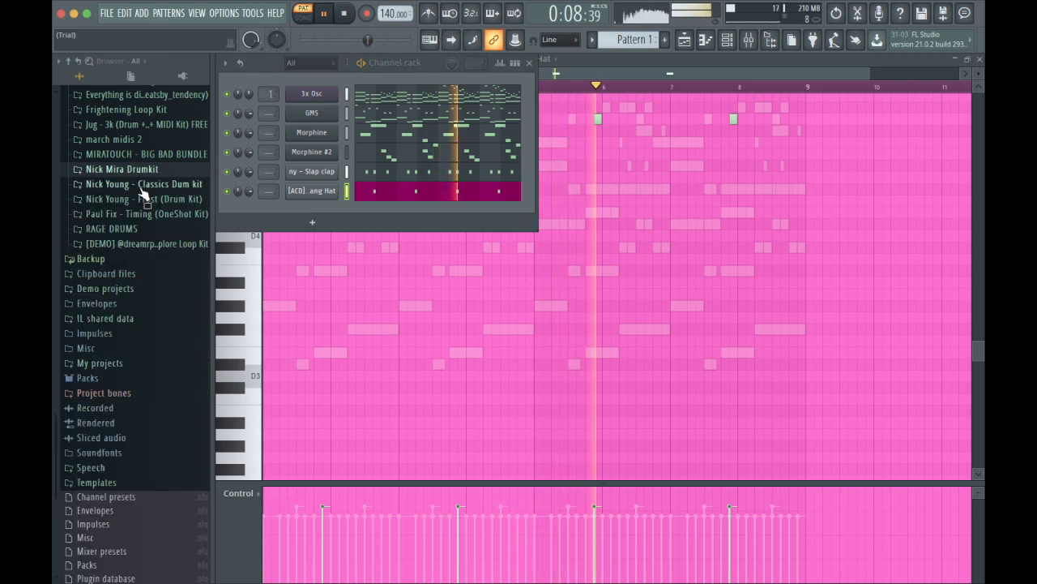
{"action": "left_click", "coordinate": [153, 199]}
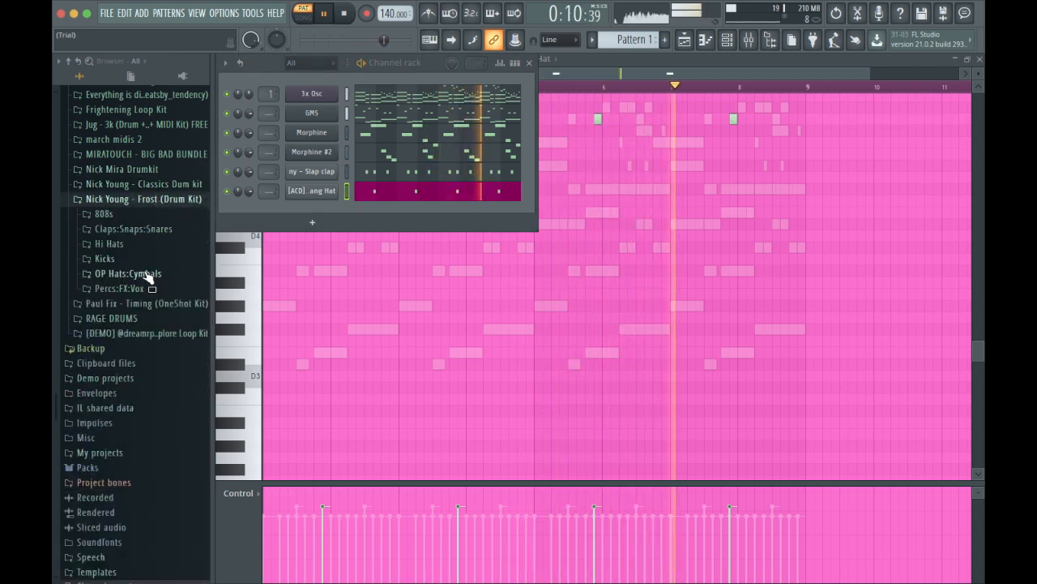
{"action": "left_click", "coordinate": [150, 273]}
{"action": "left_click_drag", "start_coordinate": [128, 301], "coordinate": [349, 118]}
{"action": "key", "text": "F6"}
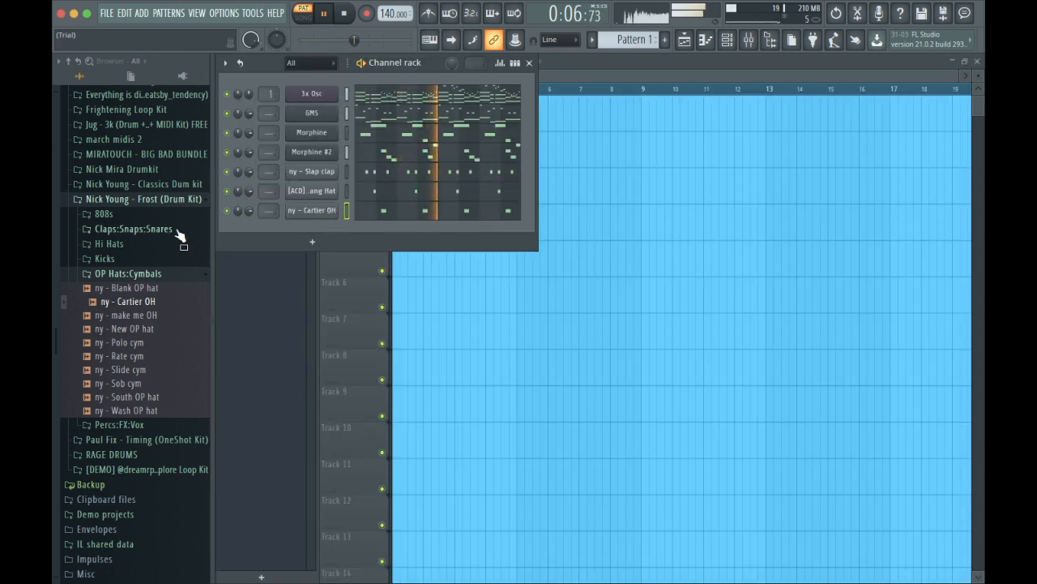
- Look through the installed drum and loop kits for a folder of hi-hat MIDI files
{"action": "left_click", "coordinate": [182, 275]}
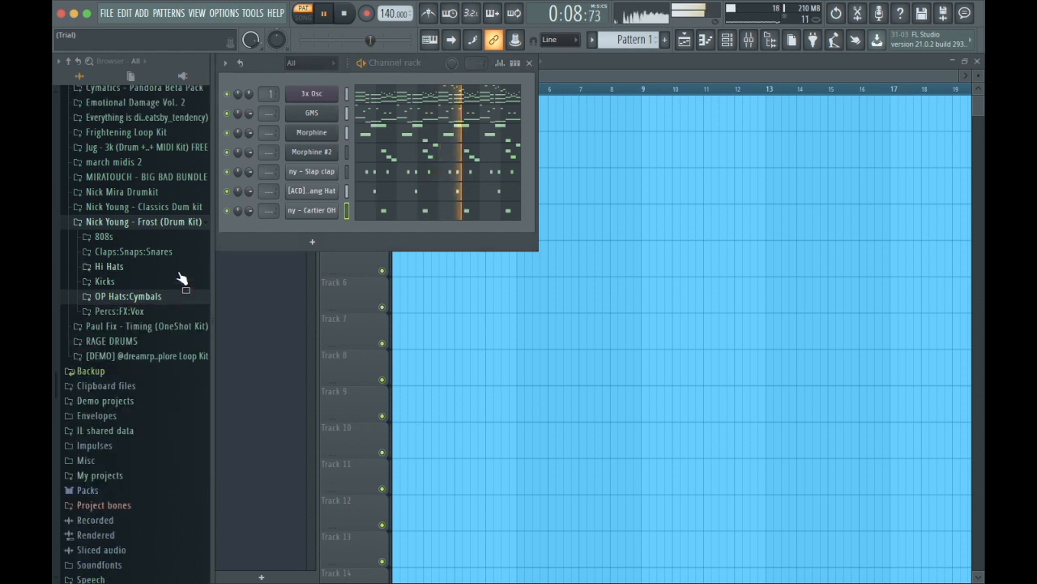
{"action": "scroll", "coordinate": [182, 278], "scroll_direction": "up", "scroll_amount": 2}
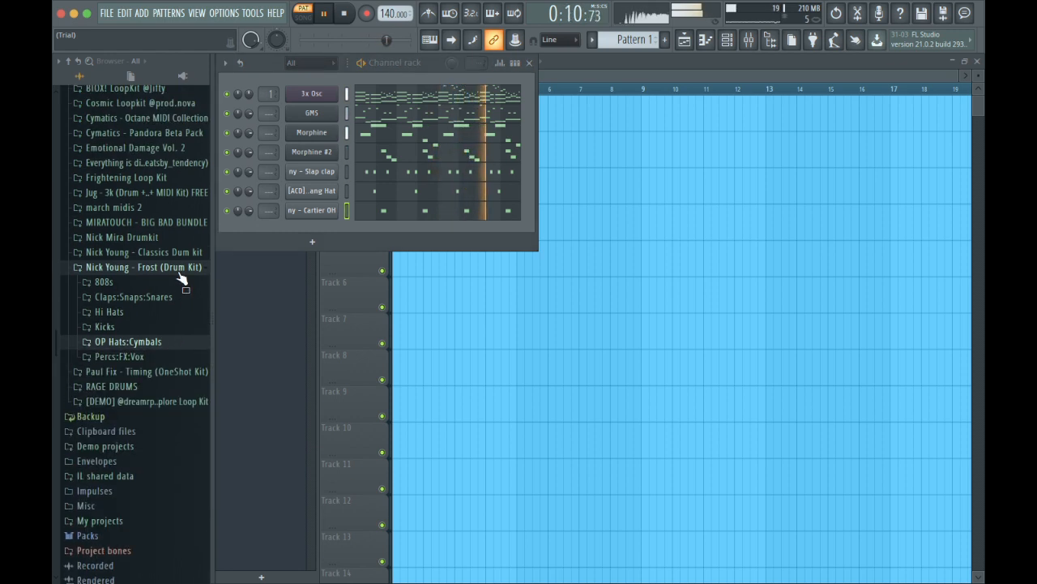
{"action": "scroll", "coordinate": [183, 278], "scroll_direction": "down", "scroll_amount": 4}
{"action": "scroll", "coordinate": [162, 258], "scroll_direction": "up", "scroll_amount": 12}
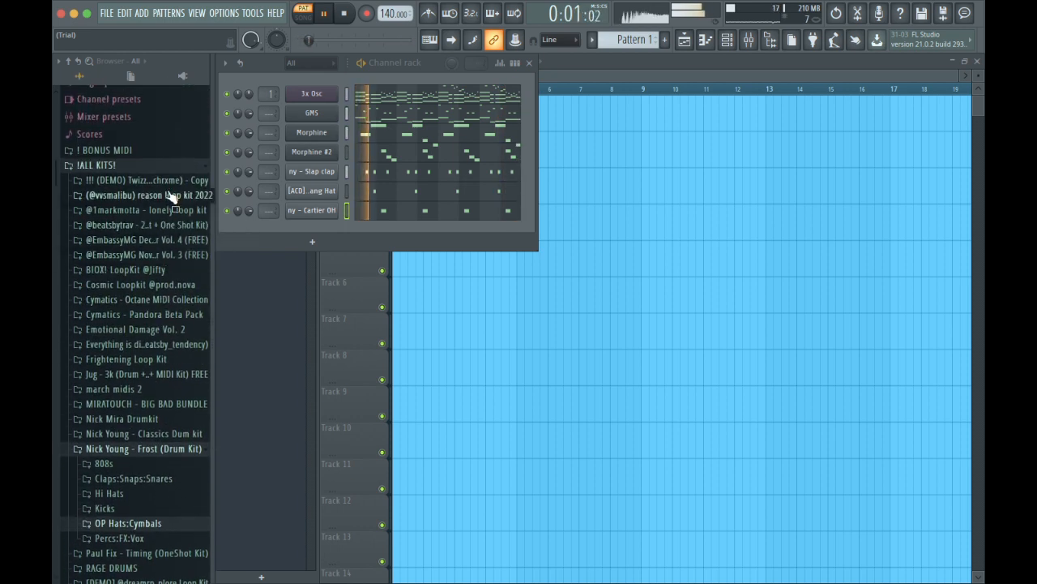
{"action": "left_click", "coordinate": [171, 197]}
{"action": "left_click", "coordinate": [171, 197]}
{"action": "left_click", "coordinate": [171, 211]}
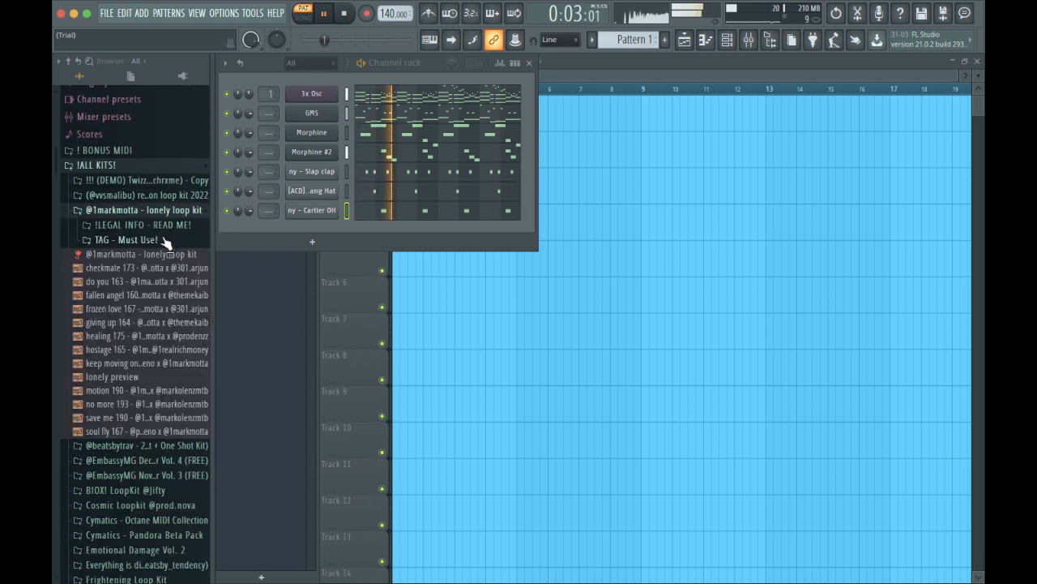
{"action": "left_click", "coordinate": [151, 214]}
{"action": "left_click", "coordinate": [158, 240]}
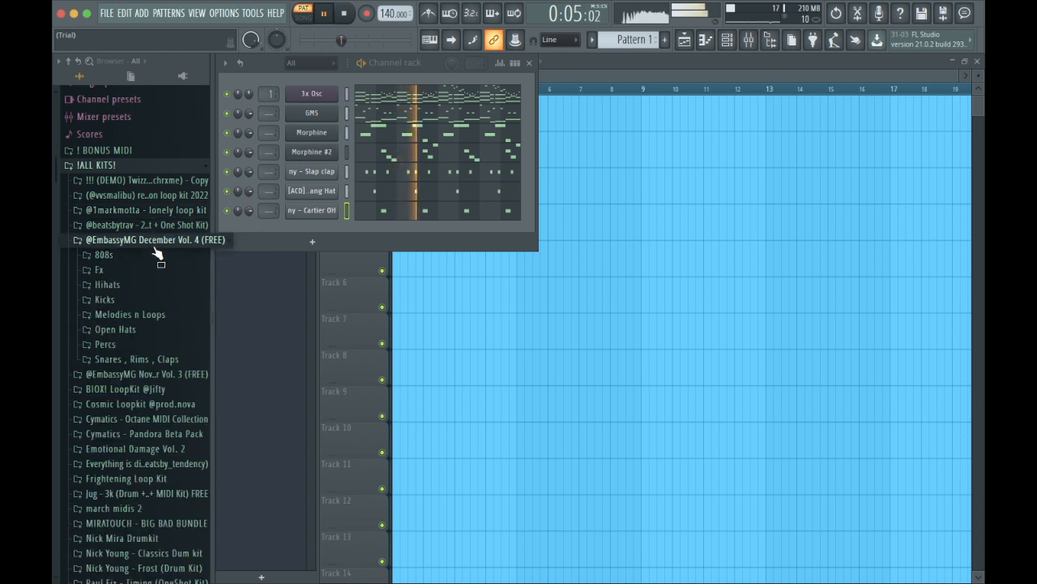
{"action": "left_click", "coordinate": [157, 240]}
{"action": "left_click", "coordinate": [156, 255]}
{"action": "left_click", "coordinate": [128, 300]}
{"action": "scroll", "coordinate": [139, 301], "scroll_direction": "down", "scroll_amount": 6}
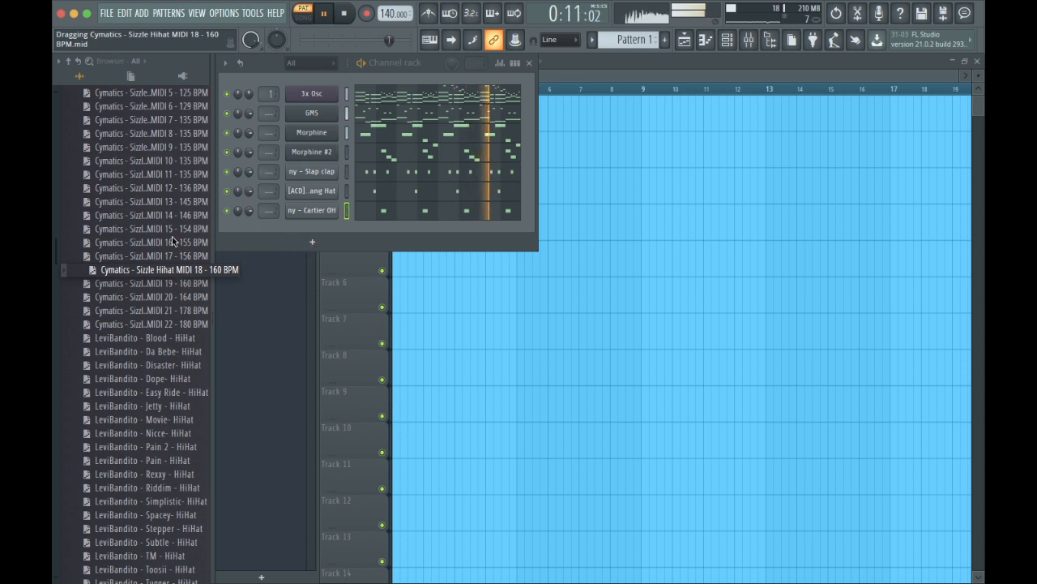
{"action": "left_click_drag", "start_coordinate": [299, 224], "coordinate": [354, 227]}
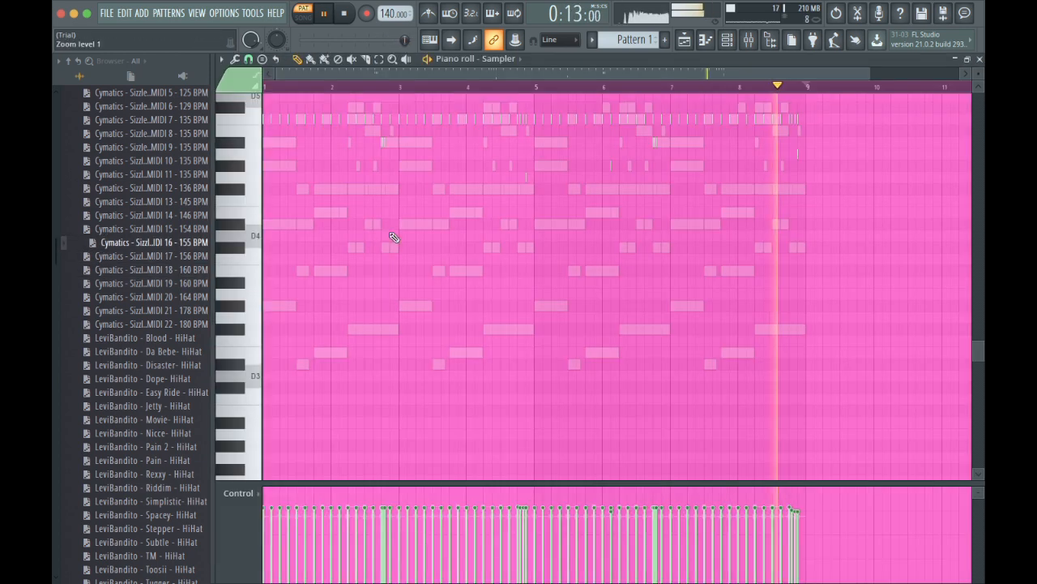
- Load the chrxme - slay hard hi hat sample from the DEMO kit's Hi Hats folder into the hi-hat MIDI channel
{"action": "scroll", "coordinate": [146, 194], "scroll_direction": "up", "scroll_amount": 5}
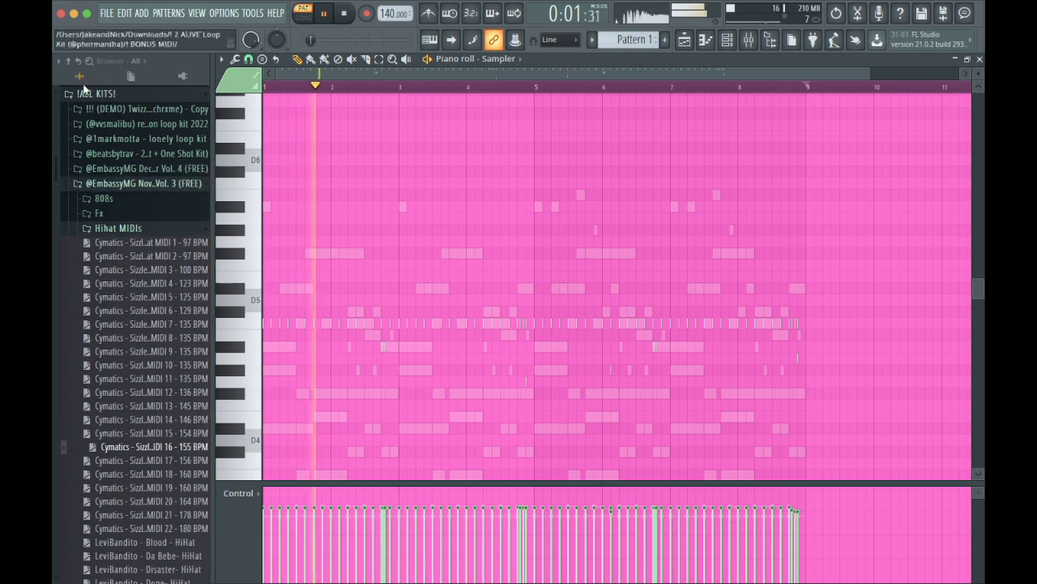
{"action": "left_click", "coordinate": [139, 185]}
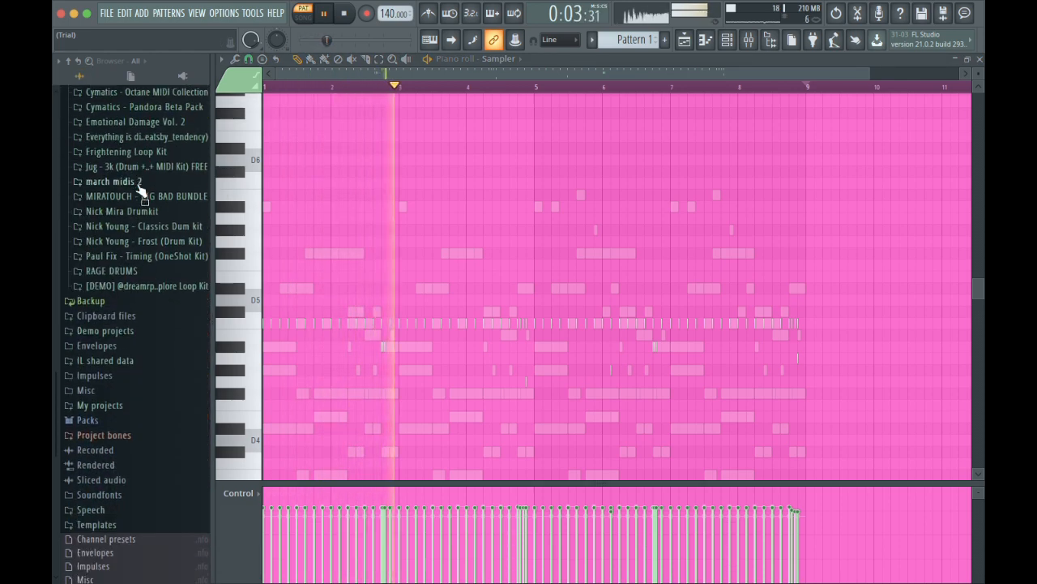
{"action": "scroll", "coordinate": [166, 243], "scroll_direction": "up", "scroll_amount": 3}
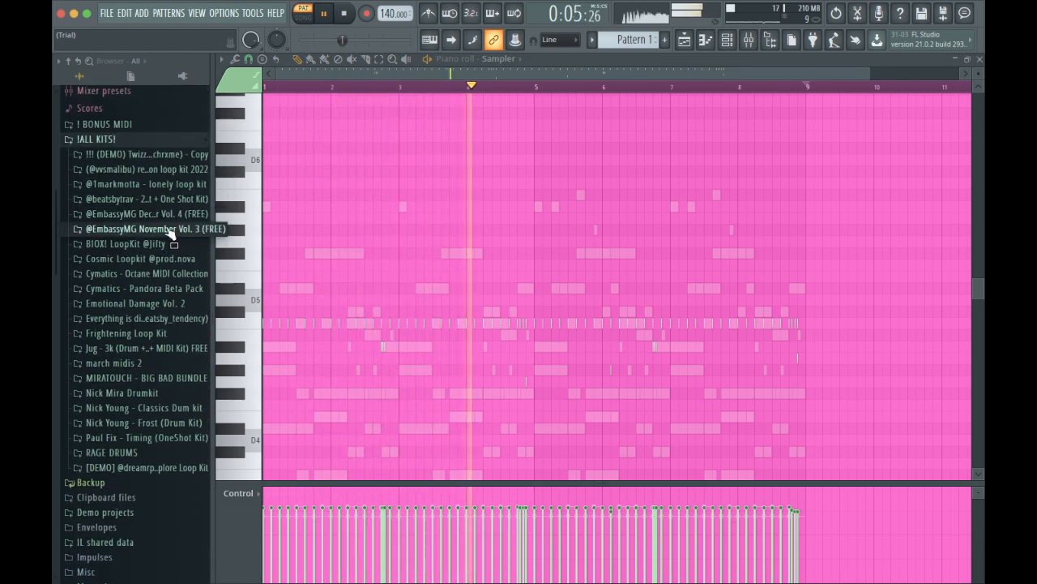
{"action": "left_click", "coordinate": [158, 153]}
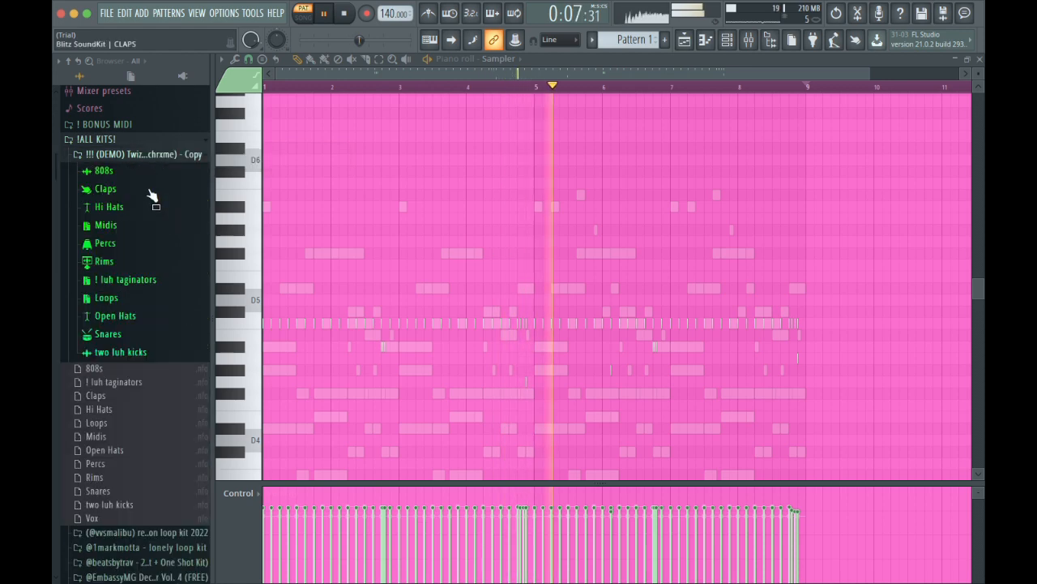
{"action": "left_click", "coordinate": [138, 206]}
{"action": "left_click", "coordinate": [146, 223]}
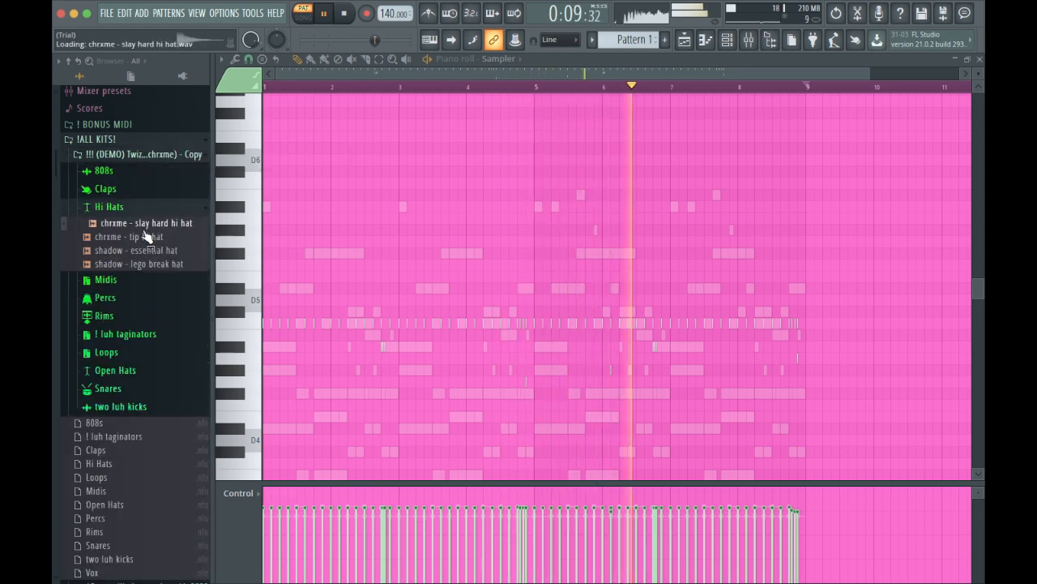
{"action": "left_click_drag", "start_coordinate": [146, 229], "coordinate": [332, 229]}
{"action": "key", "text": "XF86AudioLowerVolume"}
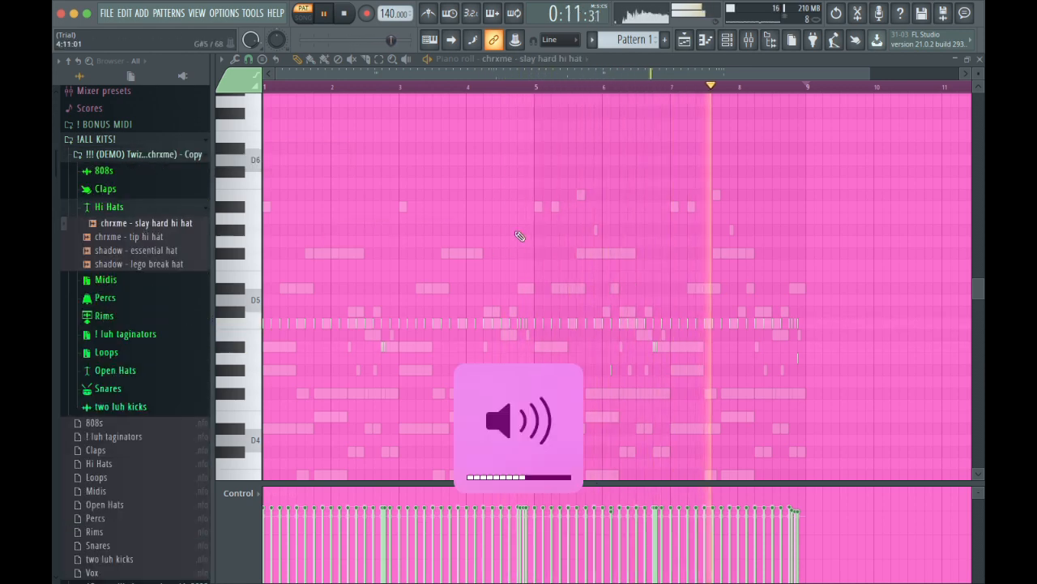
{"action": "left_click", "coordinate": [730, 43]}
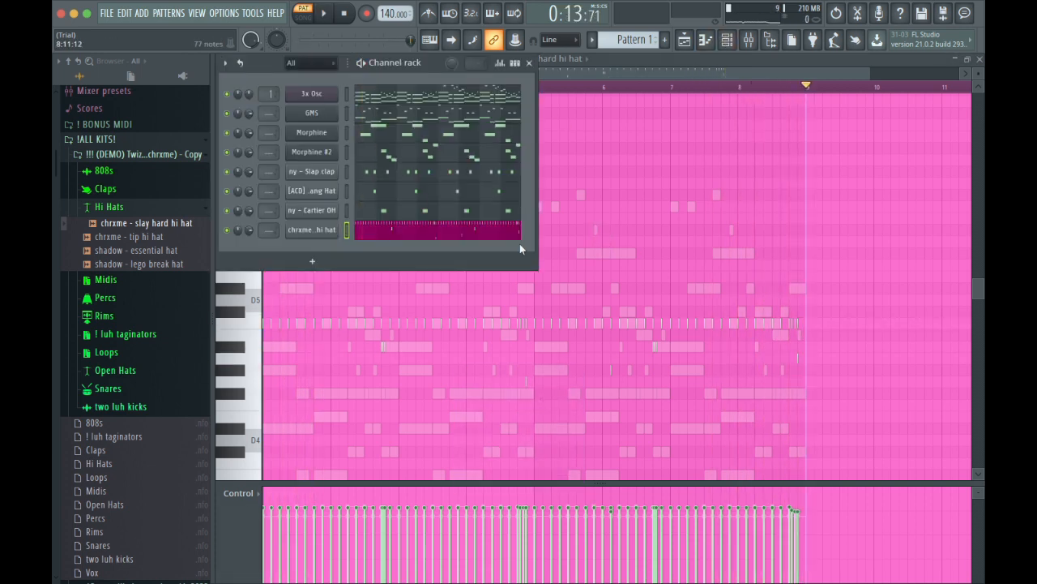
{"action": "left_click", "coordinate": [145, 209]}
{"action": "scroll", "coordinate": [113, 243], "scroll_direction": "down", "scroll_amount": 5}
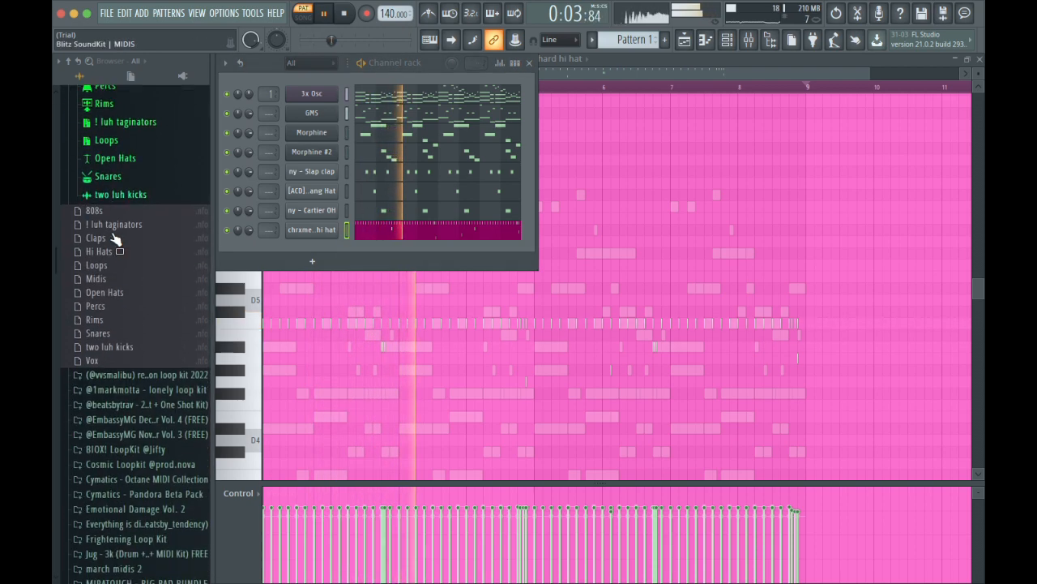
{"action": "scroll", "coordinate": [116, 238], "scroll_direction": "up", "scroll_amount": 4}
{"action": "left_click", "coordinate": [135, 108]}
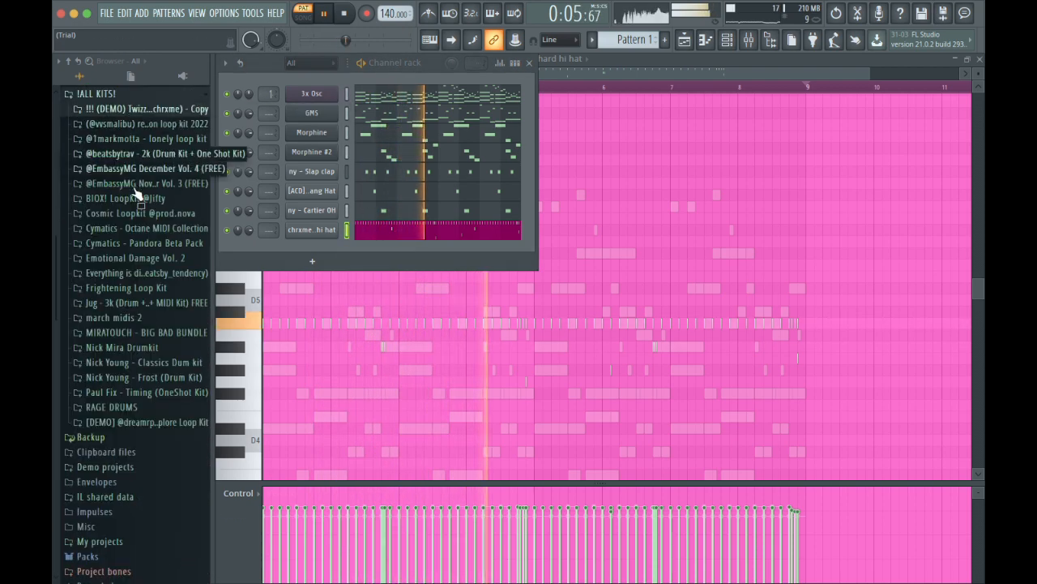
{"action": "scroll", "coordinate": [143, 213], "scroll_direction": "down", "scroll_amount": 2}
{"action": "scroll", "coordinate": [162, 243], "scroll_direction": "up", "scroll_amount": 1}
{"action": "scroll", "coordinate": [162, 243], "scroll_direction": "up", "scroll_amount": 1}
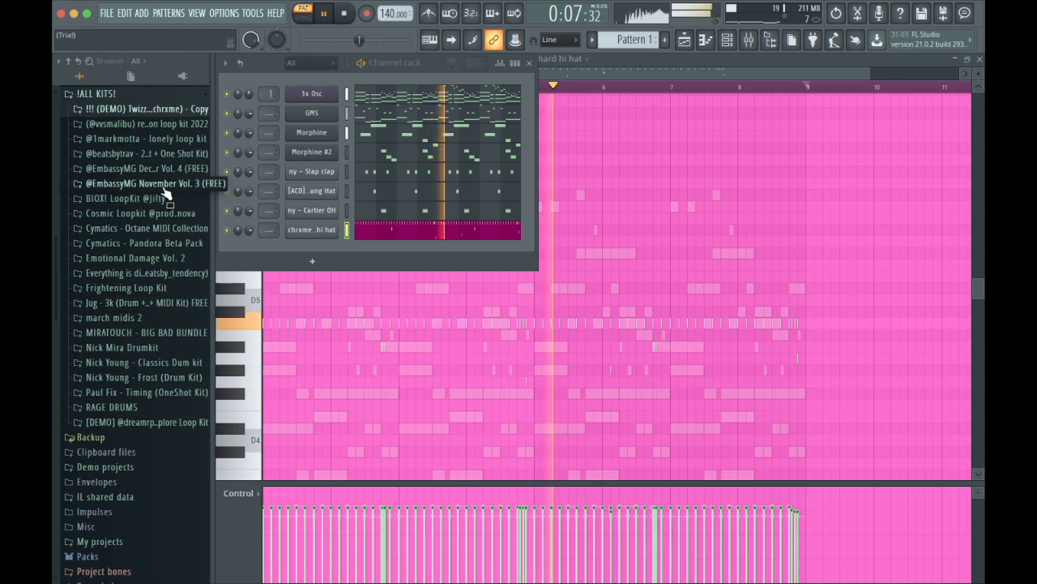
{"action": "left_click", "coordinate": [417, 231]}
{"action": "left_click", "coordinate": [170, 187]}
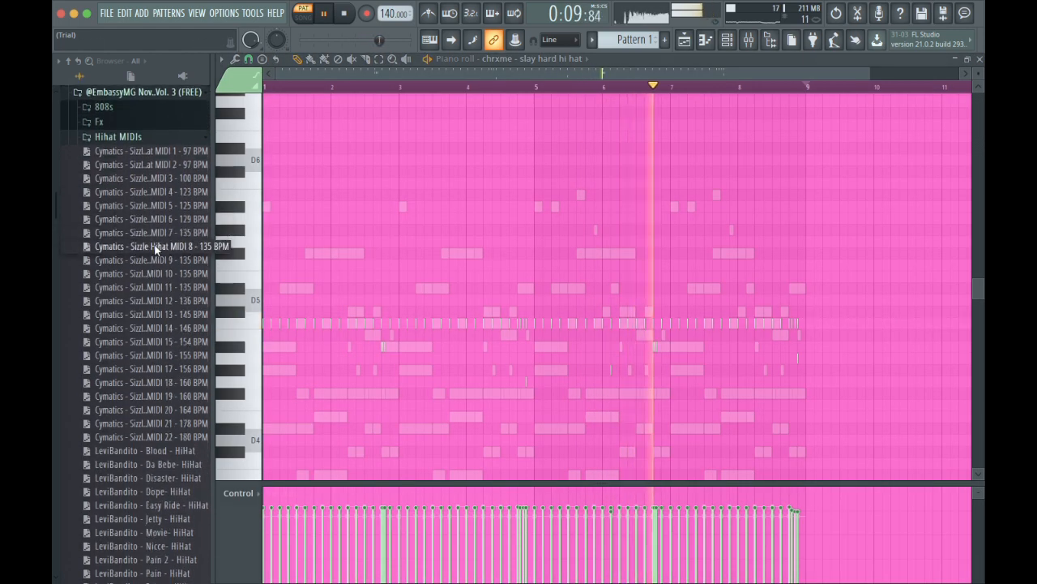
{"action": "scroll", "coordinate": [157, 278], "scroll_direction": "down", "scroll_amount": 2}
{"action": "left_click_drag", "start_coordinate": [170, 398], "coordinate": [429, 290]}
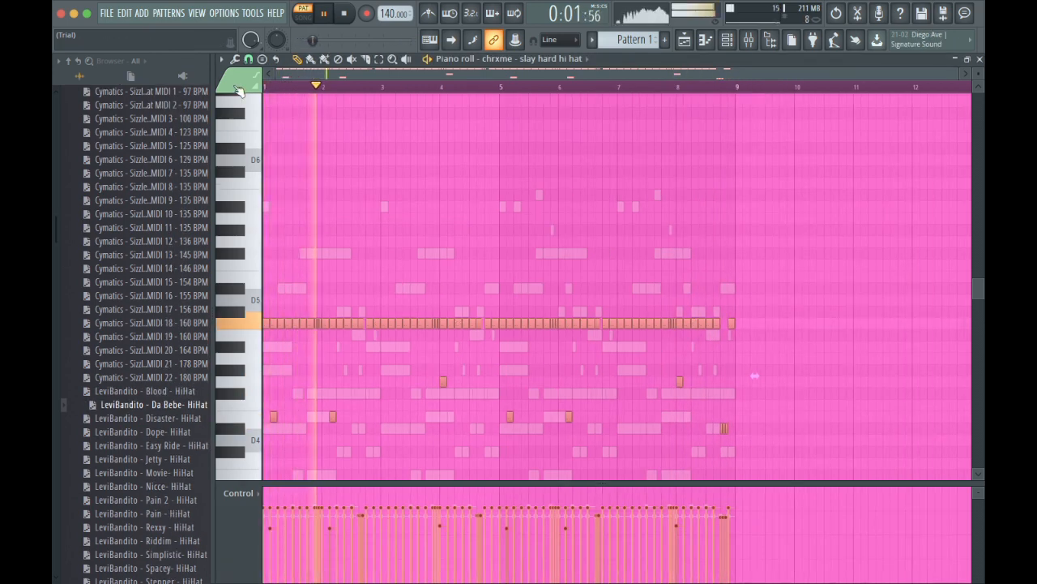
- Add the Batmans DarkSoul Perc 18_2 sample from the Percs folder of the Nick Mira Drumkit as a new channel
{"action": "left_click", "coordinate": [727, 41]}
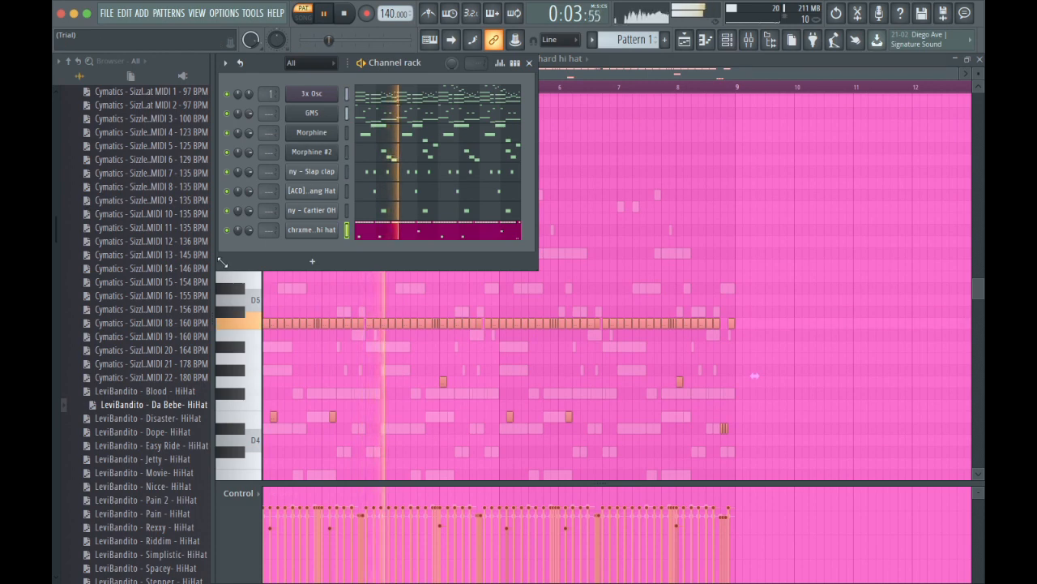
{"action": "scroll", "coordinate": [173, 260], "scroll_direction": "up", "scroll_amount": 4}
{"action": "left_click", "coordinate": [159, 237]}
{"action": "scroll", "coordinate": [159, 240], "scroll_direction": "down", "scroll_amount": 2}
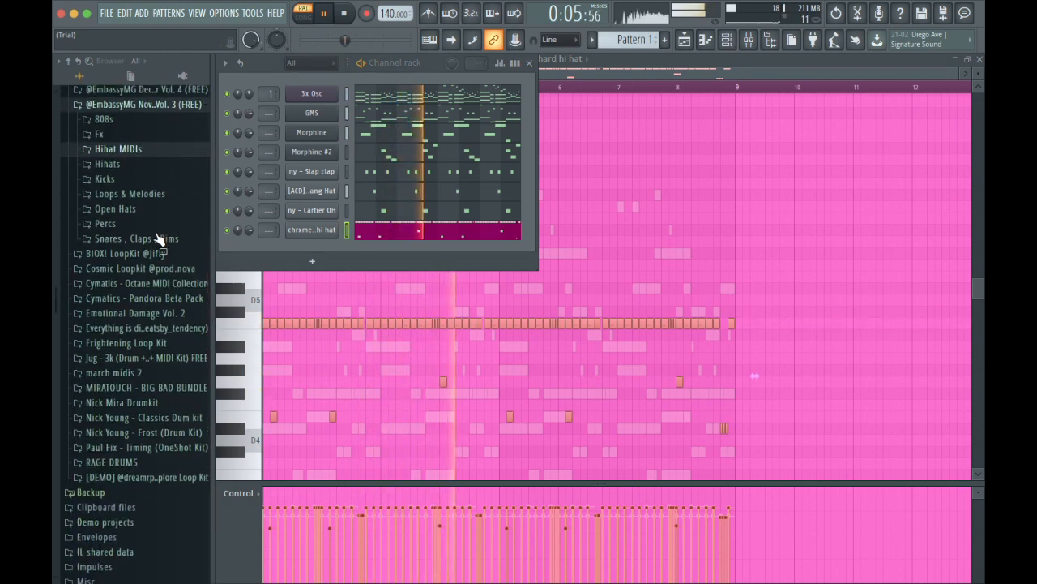
{"action": "scroll", "coordinate": [160, 237], "scroll_direction": "down", "scroll_amount": 4}
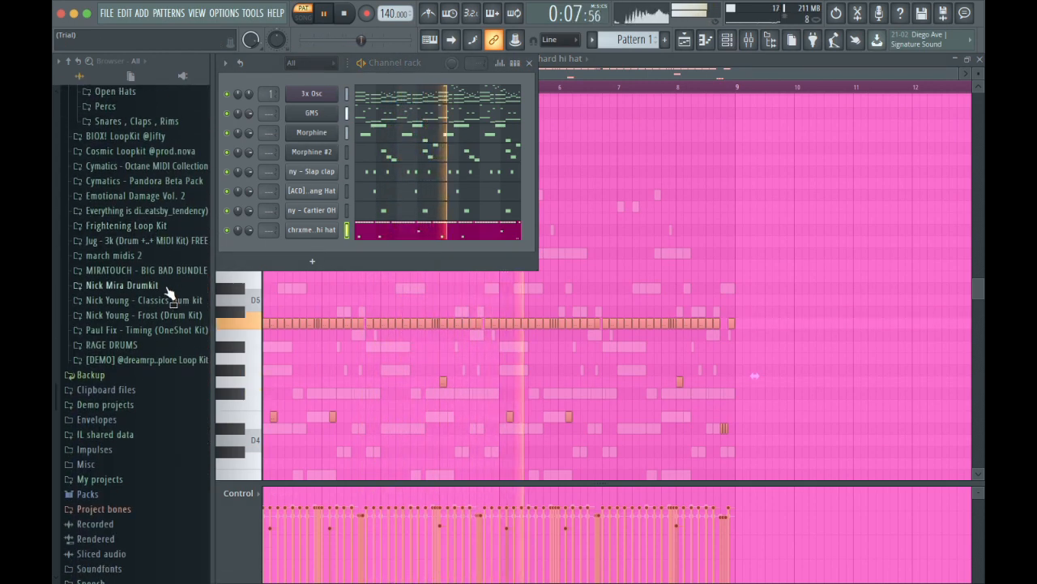
{"action": "scroll", "coordinate": [173, 301], "scroll_direction": "down", "scroll_amount": 2}
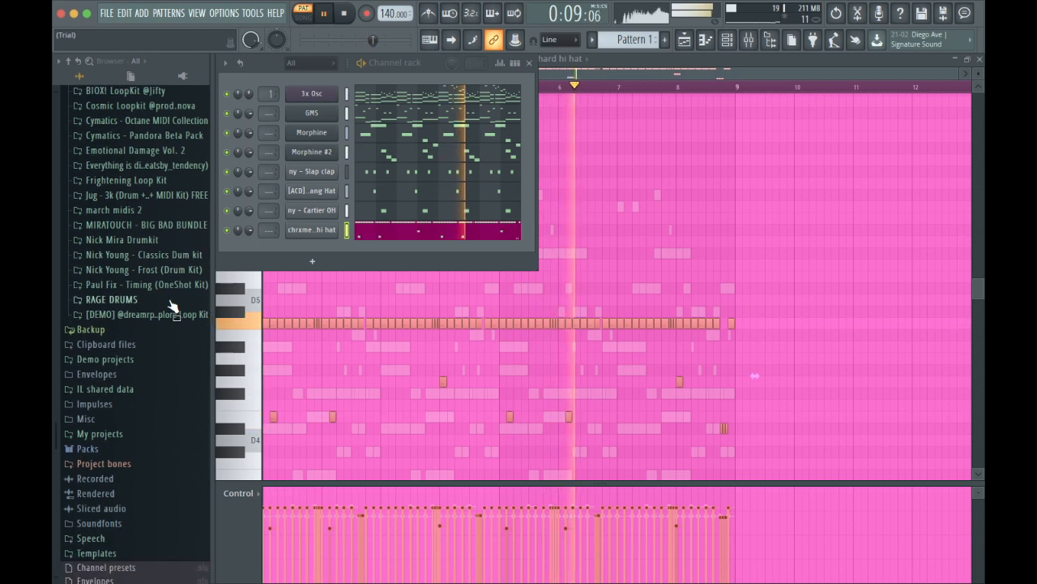
{"action": "left_click", "coordinate": [146, 239]}
{"action": "scroll", "coordinate": [152, 292], "scroll_direction": "down", "scroll_amount": 4}
{"action": "left_click", "coordinate": [117, 272]}
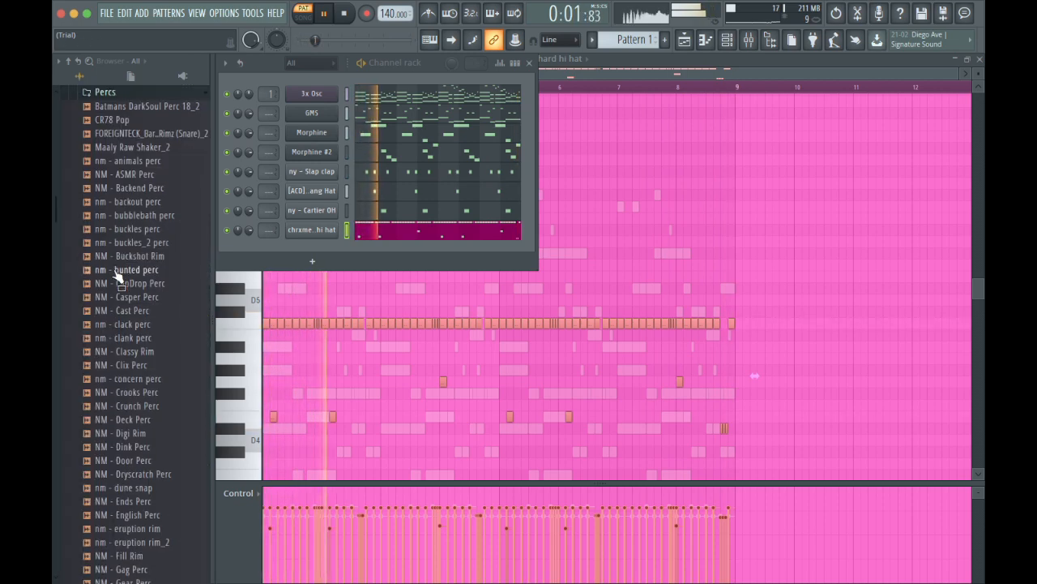
{"action": "left_click_drag", "start_coordinate": [162, 106], "coordinate": [309, 198]}
{"action": "left_click_drag", "start_coordinate": [332, 257], "coordinate": [334, 259]}
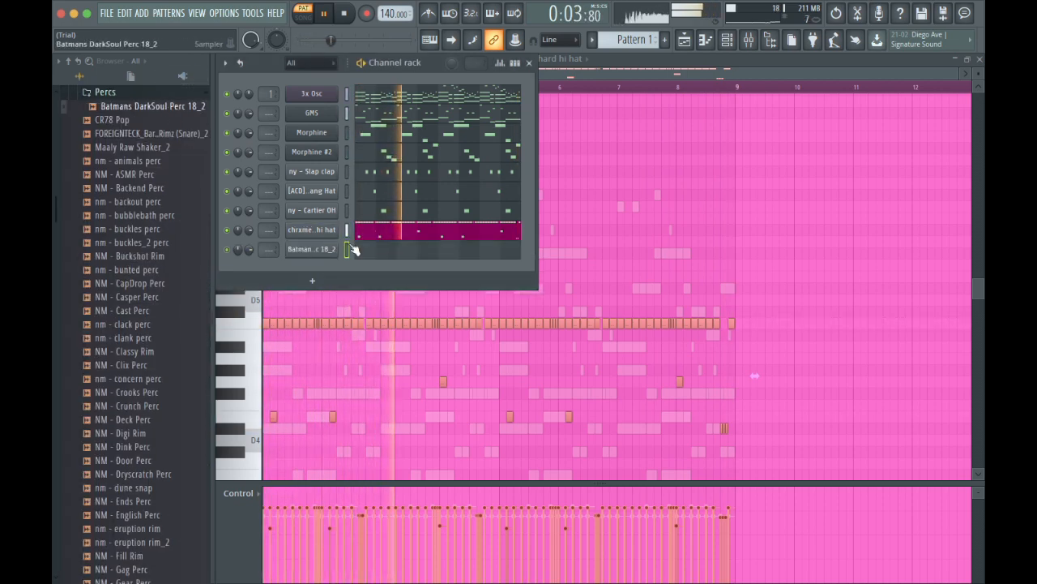
- Place two short C5 notes for the Batmans DarkSoul perc, just after the start of bars 1 and 5
{"action": "left_click", "coordinate": [379, 250]}
{"action": "left_click_drag", "start_coordinate": [267, 255], "coordinate": [275, 325]}
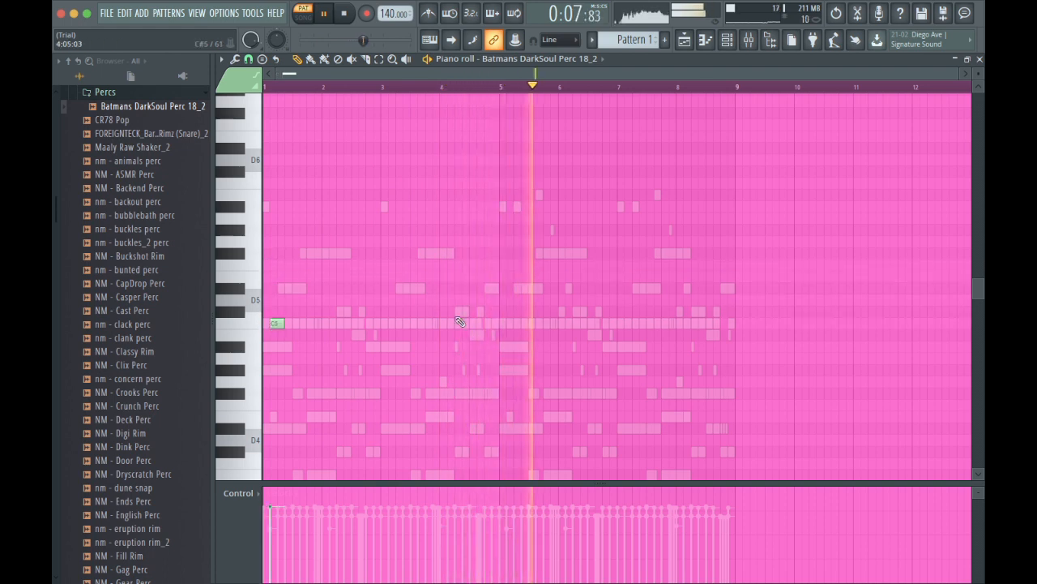
{"action": "left_click", "coordinate": [510, 323]}
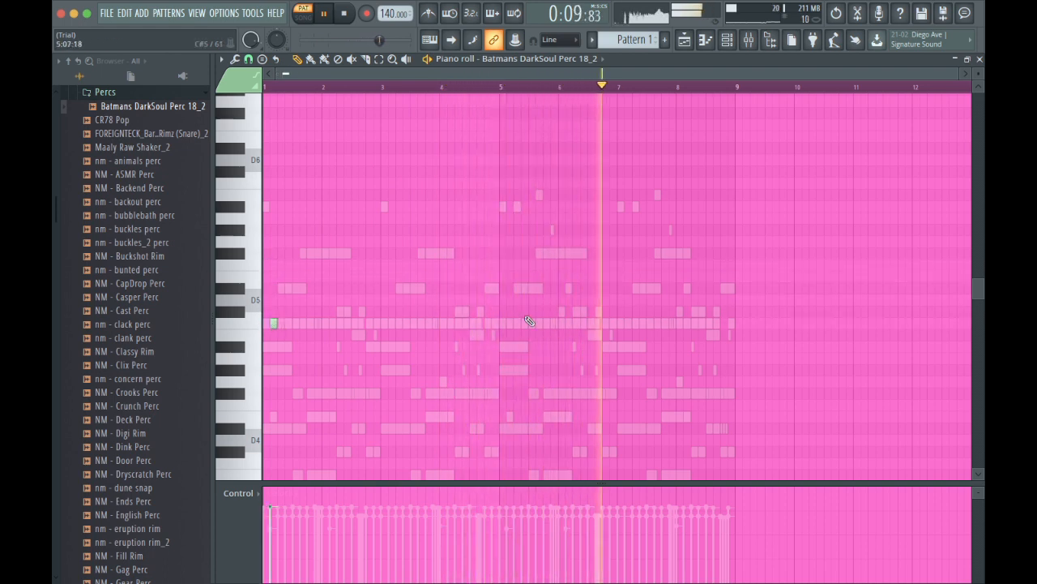
{"action": "left_click", "coordinate": [728, 40]}
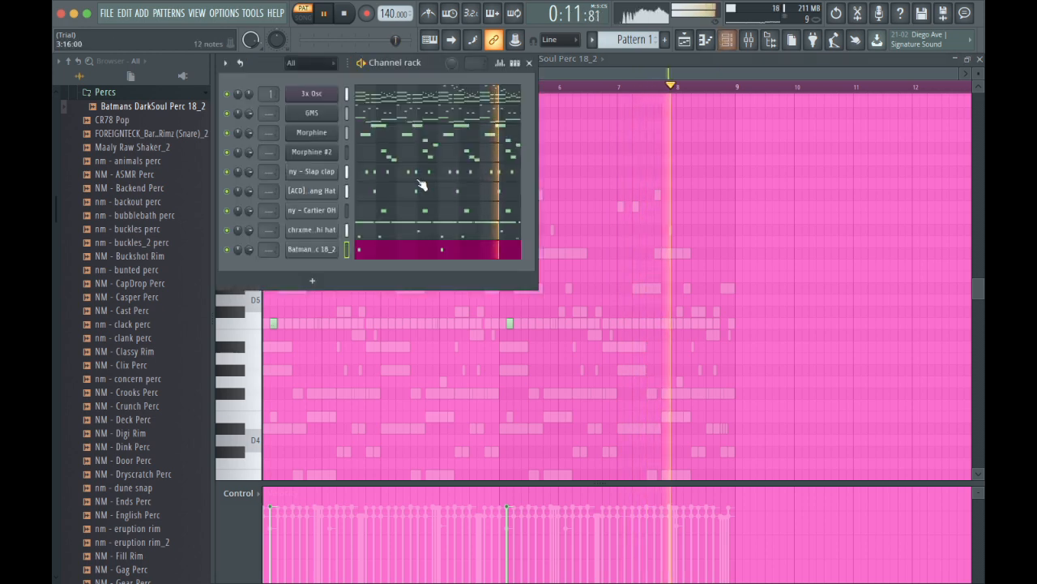
- Collapse the Percs folder and fill the gap in the slay hard hi hat's C5 row near the end of bar 8
{"action": "scroll", "coordinate": [121, 174], "scroll_direction": "up", "scroll_amount": 3}
{"action": "left_click", "coordinate": [136, 161]}
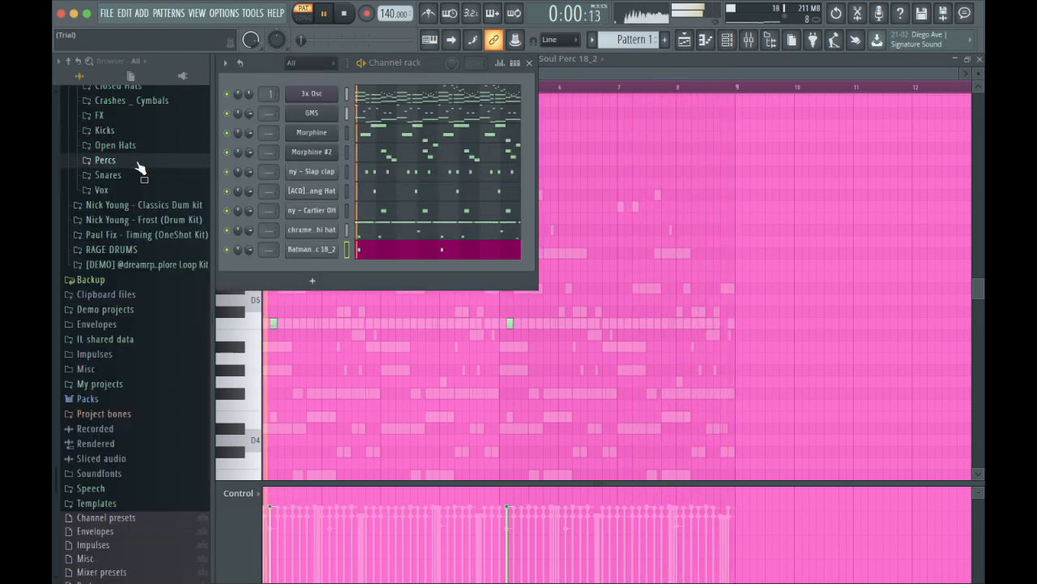
{"action": "left_click", "coordinate": [470, 233]}
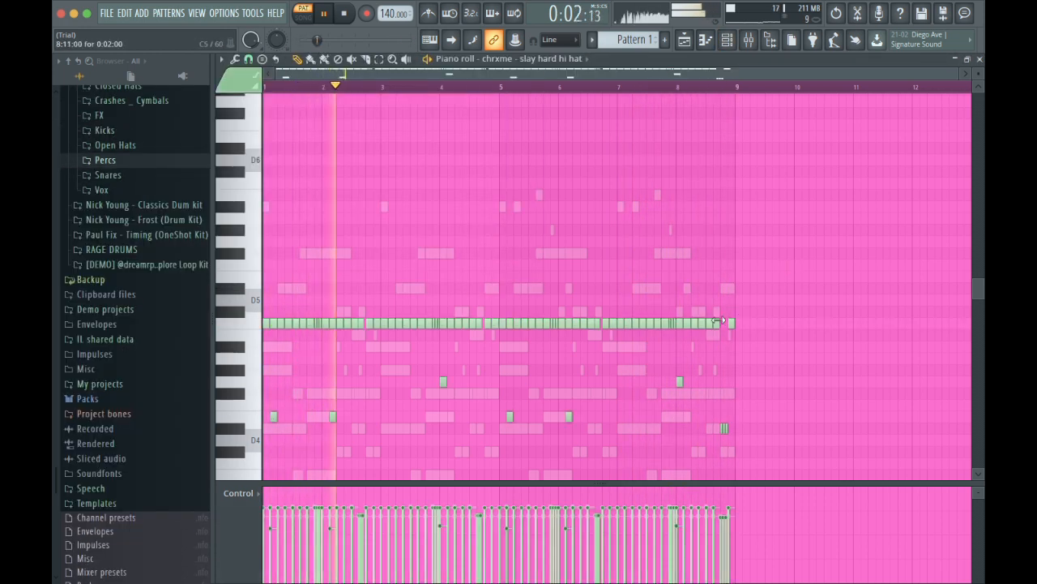
{"action": "left_click", "coordinate": [728, 39]}
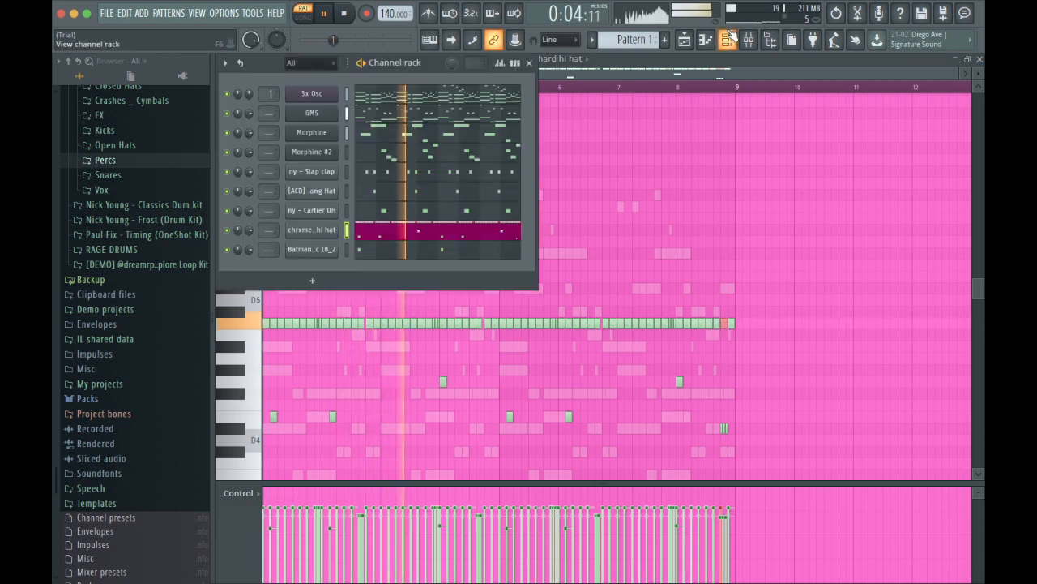
- Add the nm - audi 808 sample from the Nick Mira Drumkit's 808s folder as a new channel
{"action": "scroll", "coordinate": [65, 248], "scroll_direction": "up", "scroll_amount": 4}
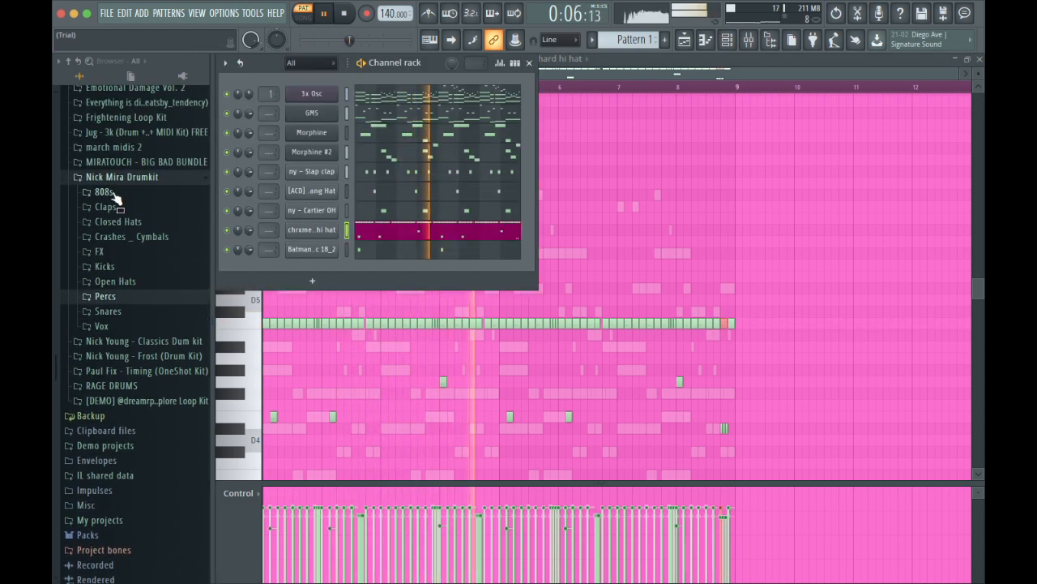
{"action": "left_click", "coordinate": [122, 177]}
{"action": "scroll", "coordinate": [138, 176], "scroll_direction": "up", "scroll_amount": 3}
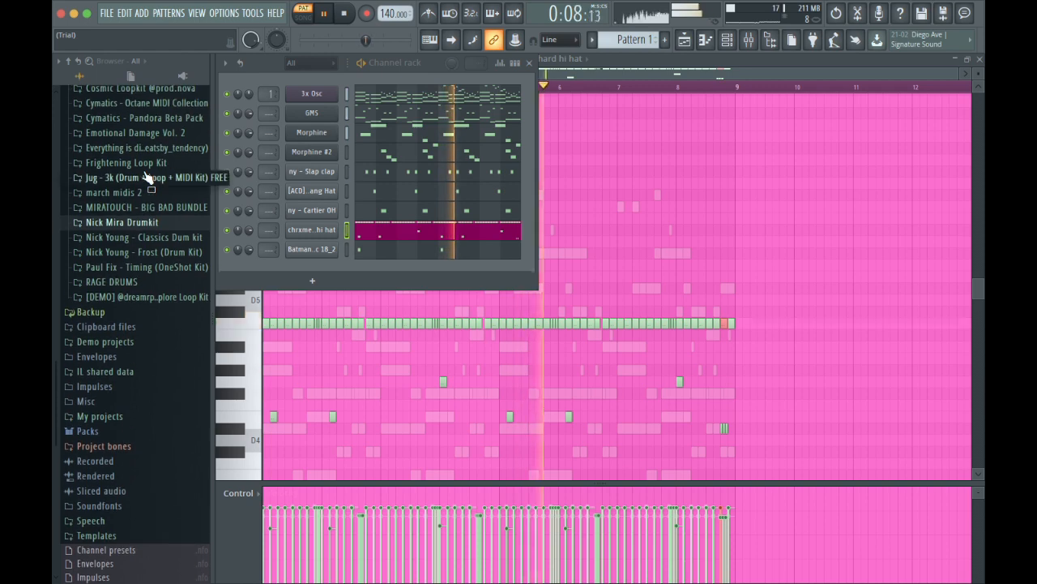
{"action": "scroll", "coordinate": [153, 246], "scroll_direction": "down", "scroll_amount": 2}
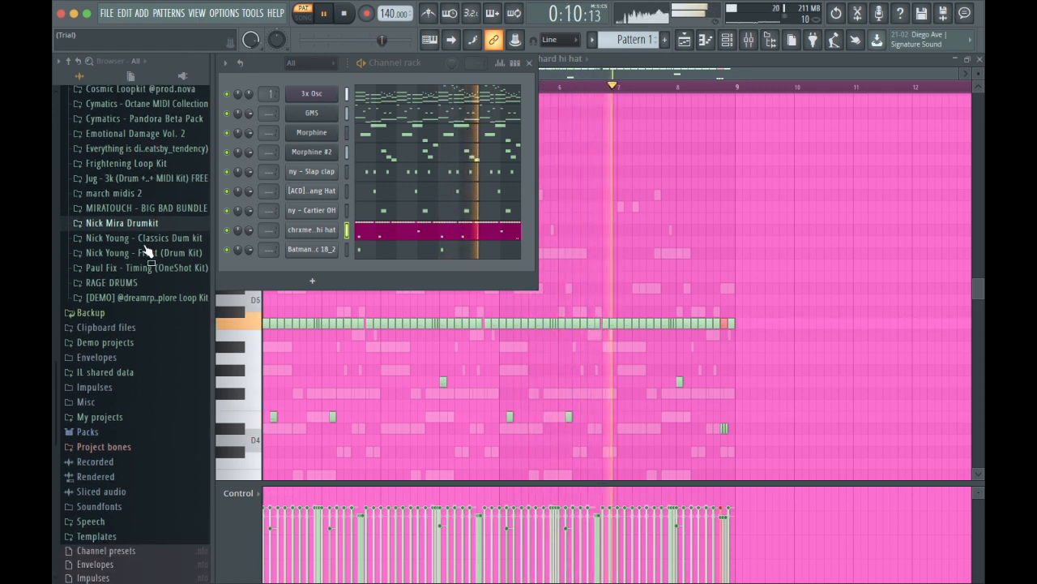
{"action": "left_click", "coordinate": [154, 239]}
{"action": "left_click", "coordinate": [151, 223]}
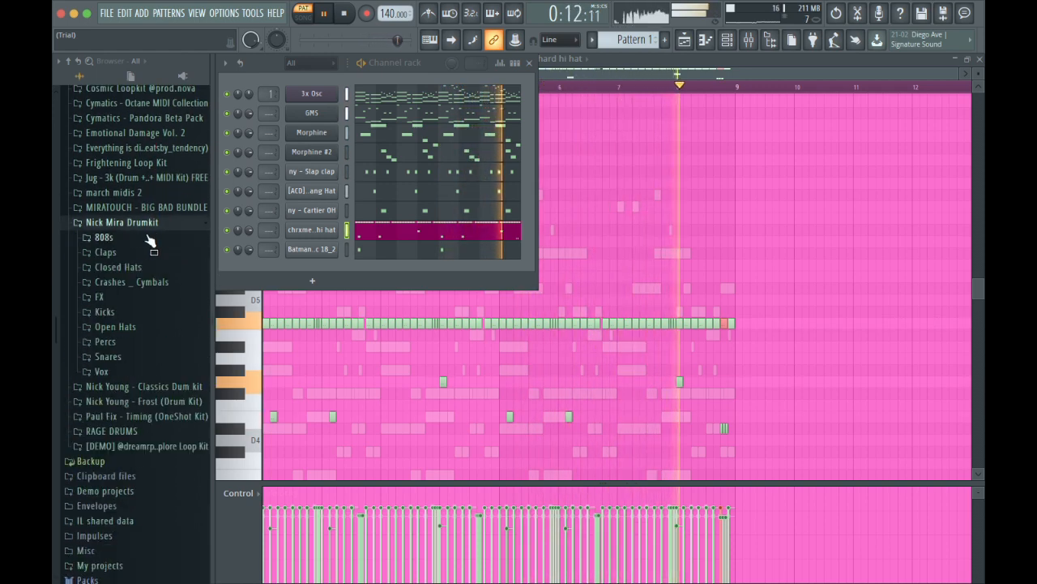
{"action": "left_click", "coordinate": [148, 237]}
{"action": "scroll", "coordinate": [154, 174], "scroll_direction": "down", "scroll_amount": 15}
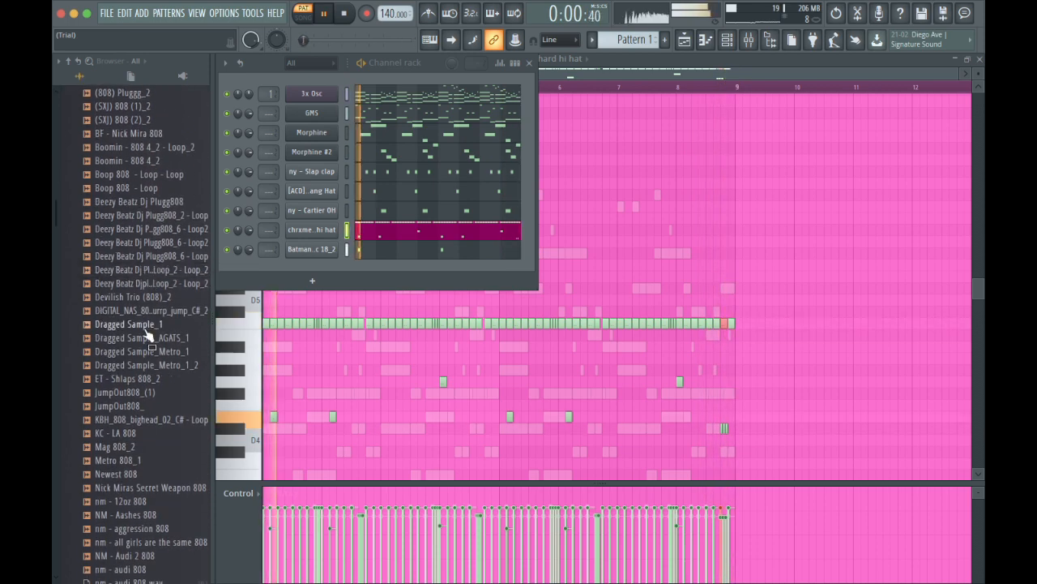
{"action": "left_click_drag", "start_coordinate": [302, 265], "coordinate": [305, 266]}
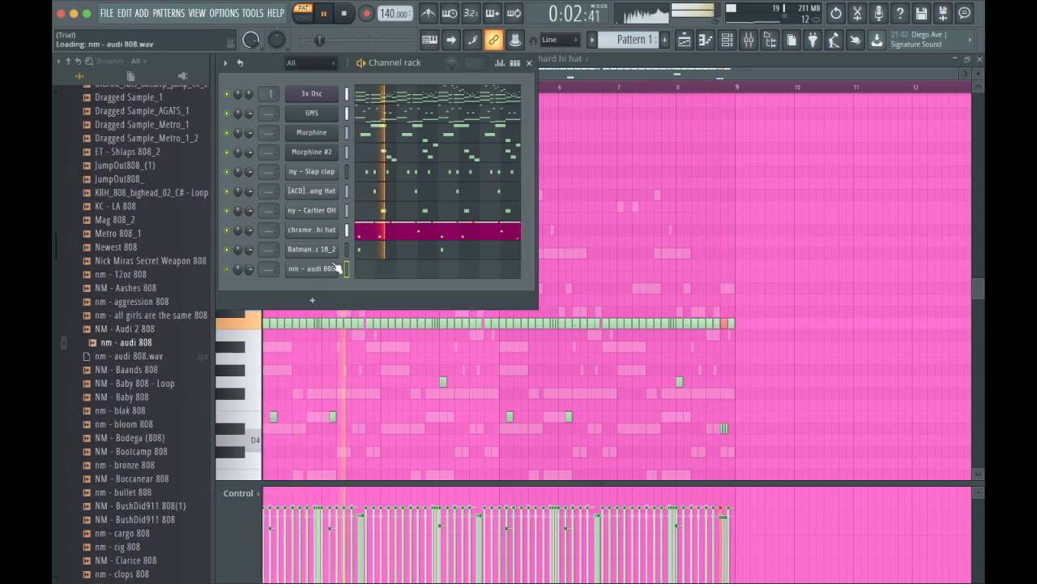
- Write a four-bar nm - audi 808 bass line of G#5, E5 and F#5 notes with a short D#5 slide in bar 3
{"action": "left_click", "coordinate": [372, 268]}
{"action": "scroll", "coordinate": [371, 268], "scroll_direction": "down", "scroll_amount": 3}
{"action": "scroll", "coordinate": [313, 281], "scroll_direction": "down", "scroll_amount": 3}
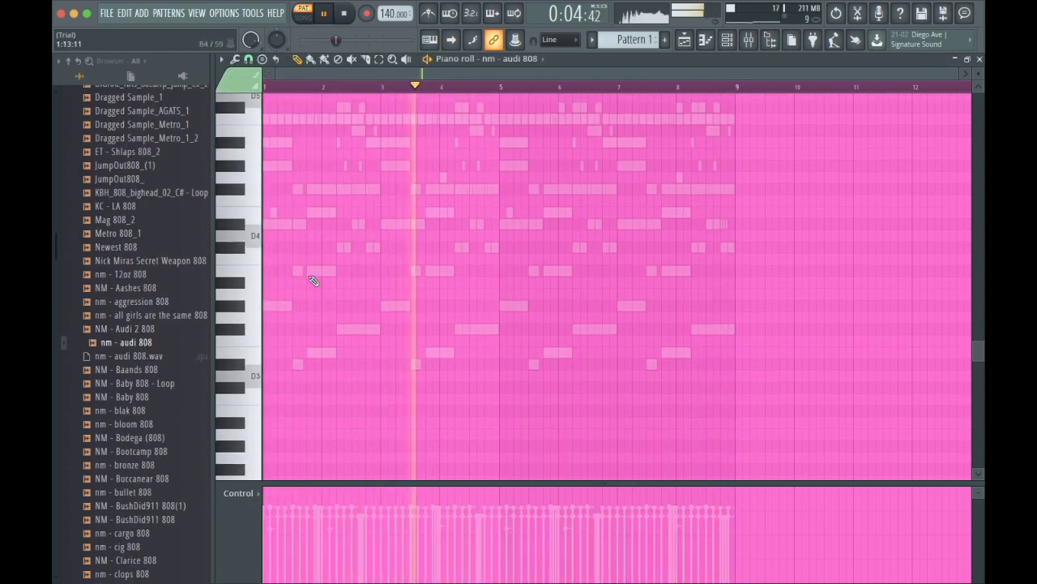
{"action": "left_click", "coordinate": [273, 307]}
{"action": "left_click", "coordinate": [296, 364]}
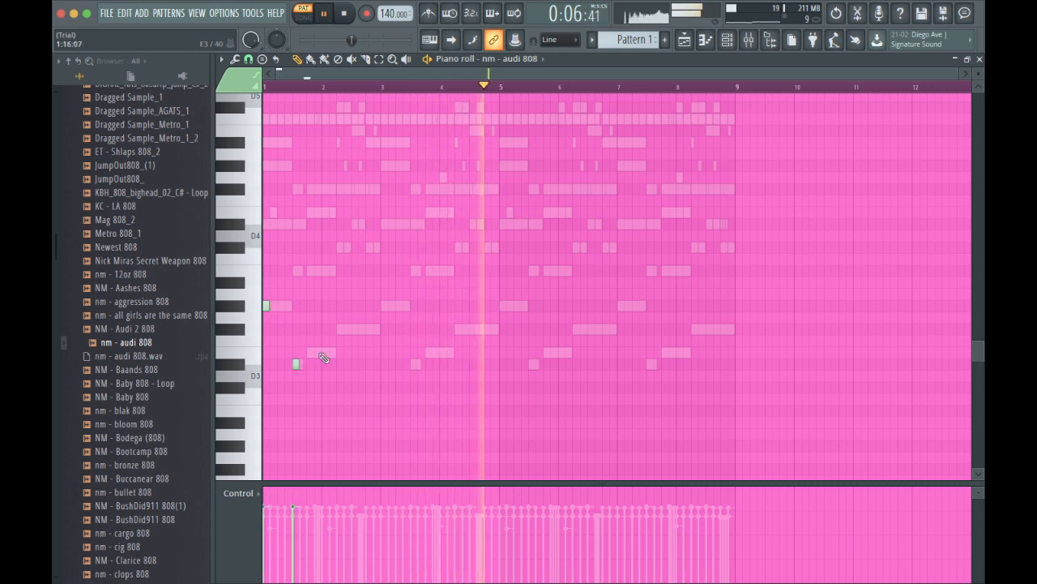
{"action": "left_click", "coordinate": [311, 352]}
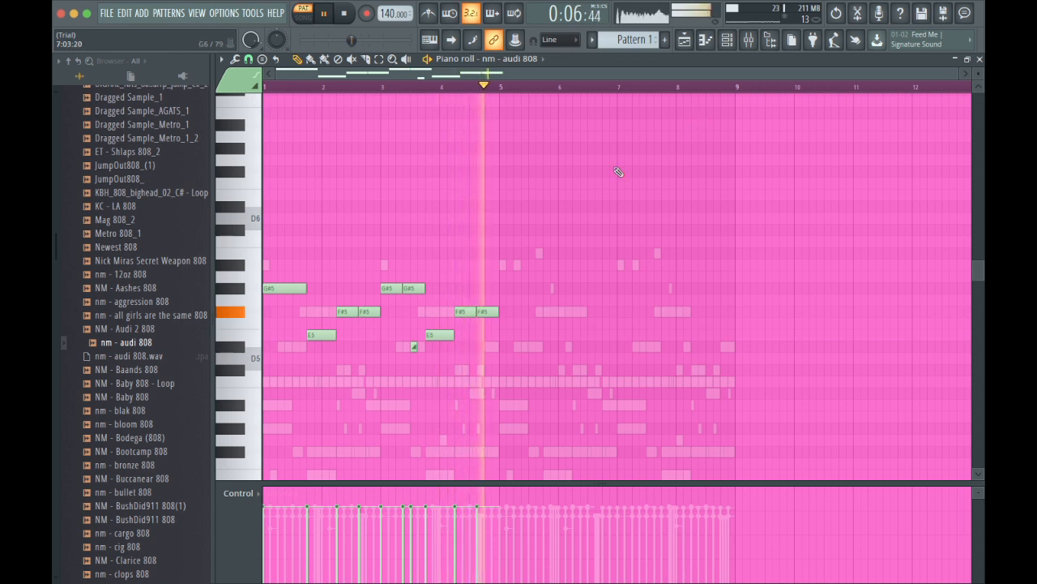
- Duplicate the whole four-bar 808 bass line into bars 5 to 8
{"action": "left_click_drag", "start_coordinate": [525, 382], "coordinate": [300, 271]}
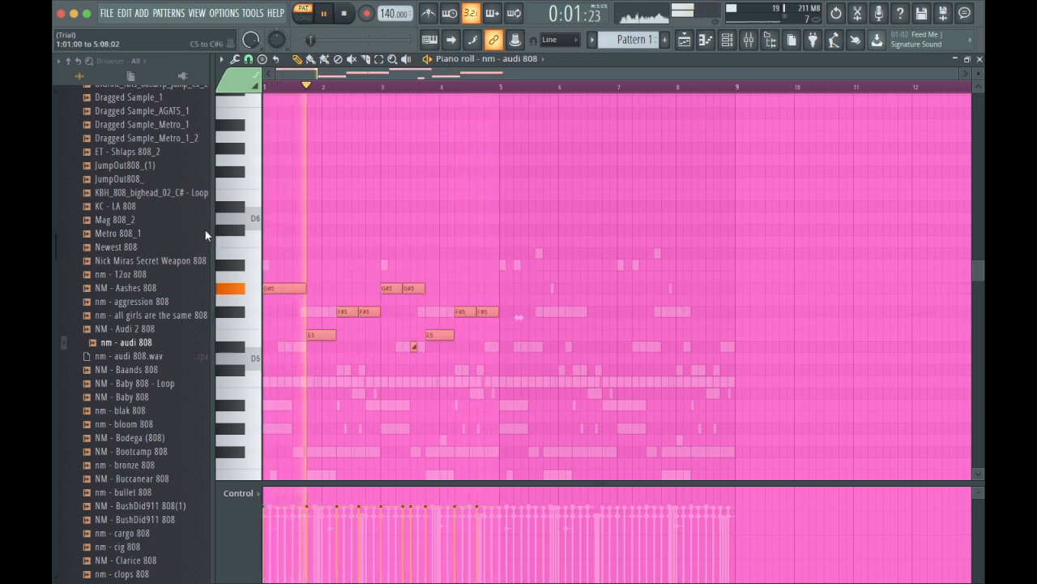
{"action": "key", "text": "ctrl+b"}
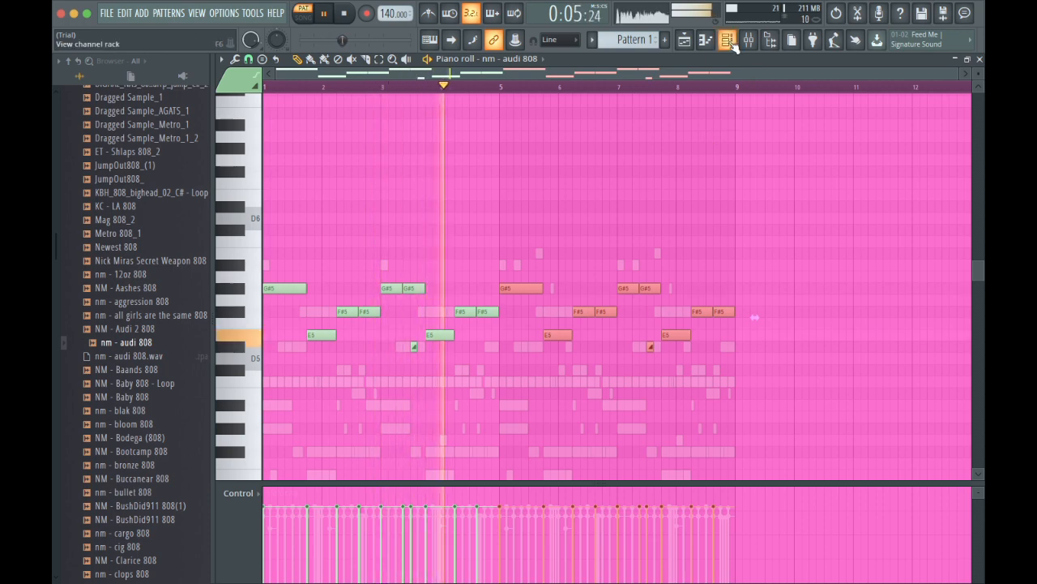
{"action": "left_click_drag", "start_coordinate": [958, 74], "coordinate": [649, 144]}
{"action": "scroll", "coordinate": [729, 200], "scroll_direction": "right", "scroll_amount": 2}
{"action": "scroll", "coordinate": [730, 200], "scroll_direction": "up", "scroll_amount": 1}
{"action": "scroll", "coordinate": [733, 223], "scroll_direction": "right", "scroll_amount": 4}
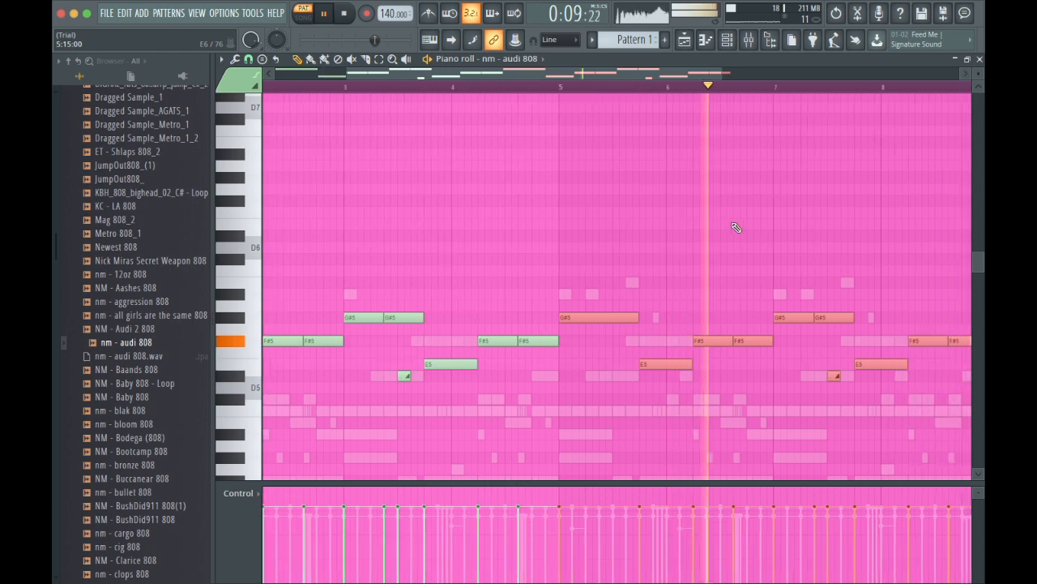
- Delete the short D#5 slide notes from bars 7 and 3 of the 808 line
{"action": "scroll", "coordinate": [733, 223], "scroll_direction": "down", "scroll_amount": 1}
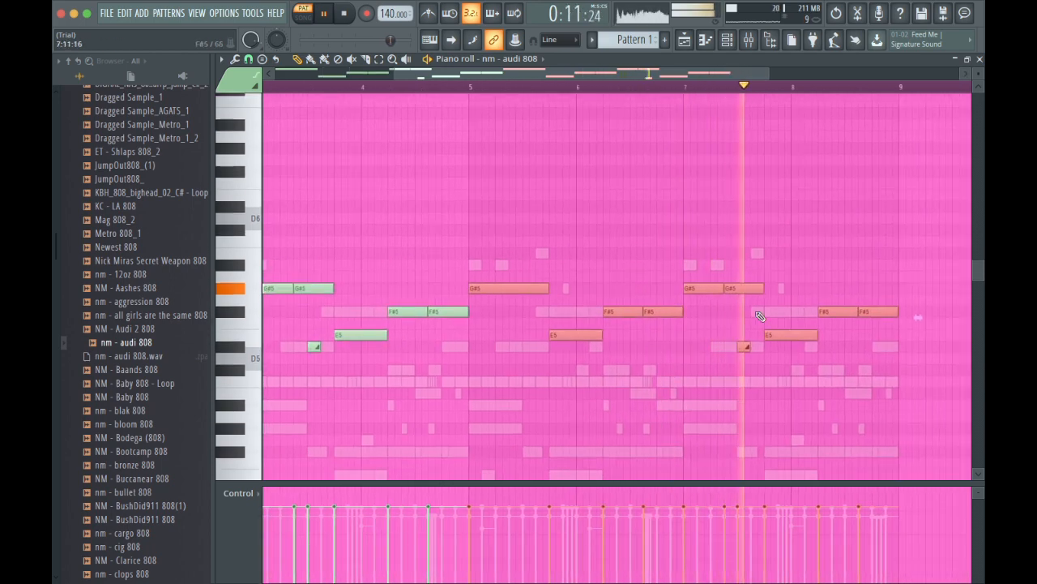
{"action": "right_click", "coordinate": [743, 346]}
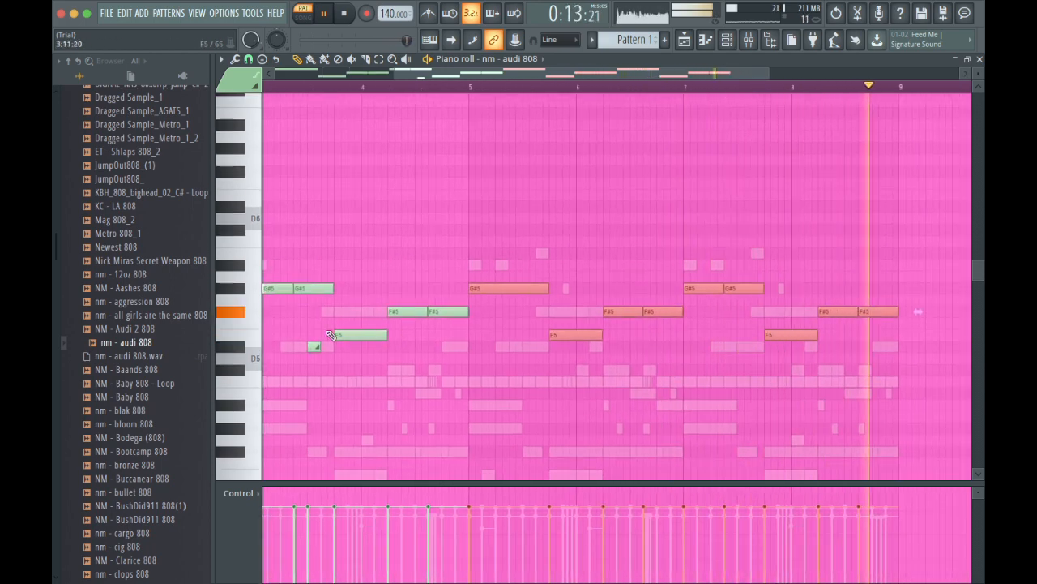
{"action": "right_click", "coordinate": [316, 348]}
- Slice the first F#5 note in bars 8 and 4 of the 808 line so each starts with a short hit
{"action": "scroll", "coordinate": [317, 350], "scroll_direction": "down", "scroll_amount": 1}
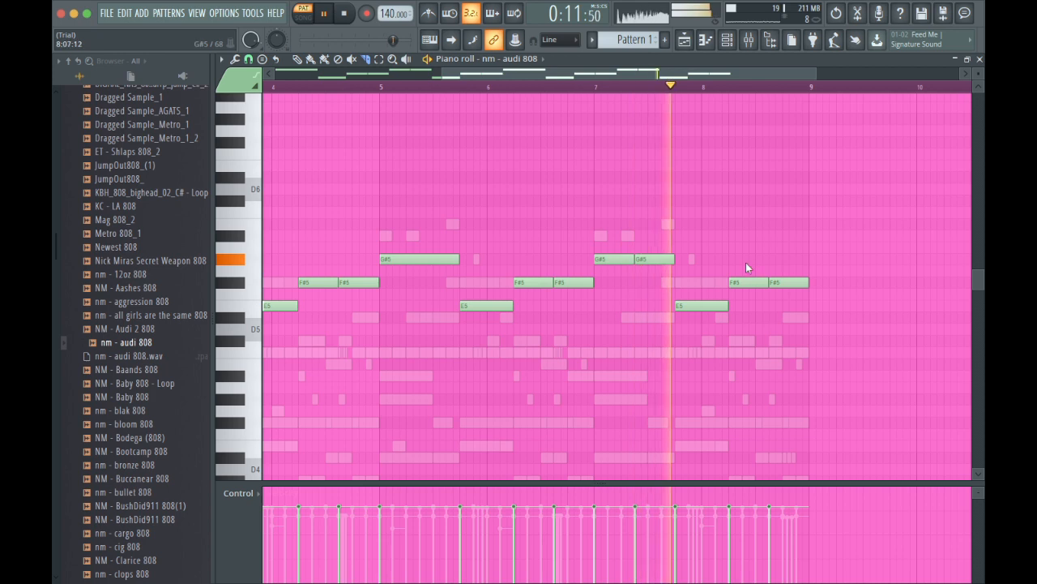
{"action": "left_click_drag", "start_coordinate": [746, 270], "coordinate": [747, 289]}
{"action": "scroll", "coordinate": [741, 276], "scroll_direction": "left", "scroll_amount": 3}
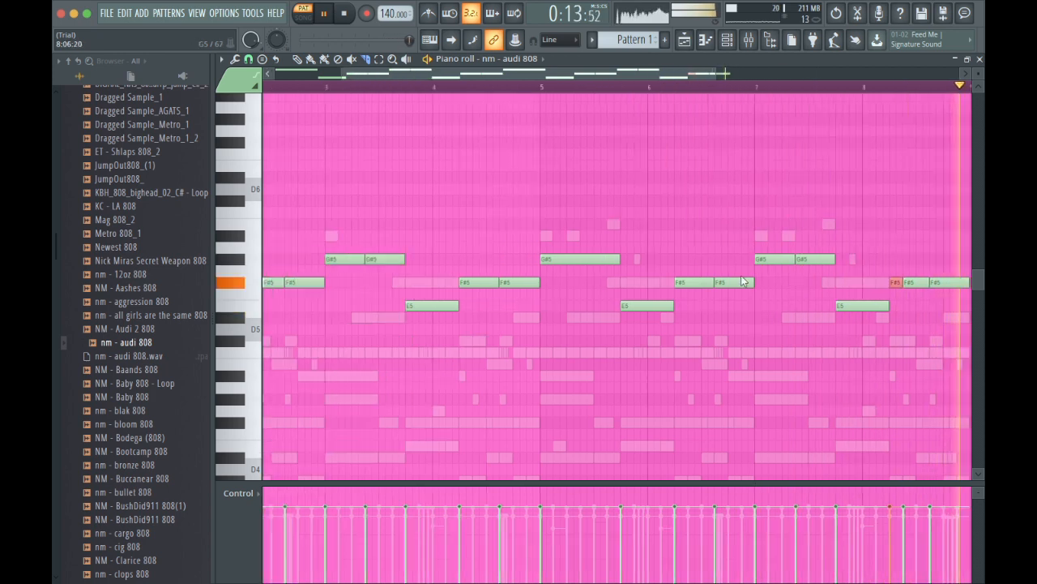
{"action": "scroll", "coordinate": [744, 281], "scroll_direction": "left", "scroll_amount": 1}
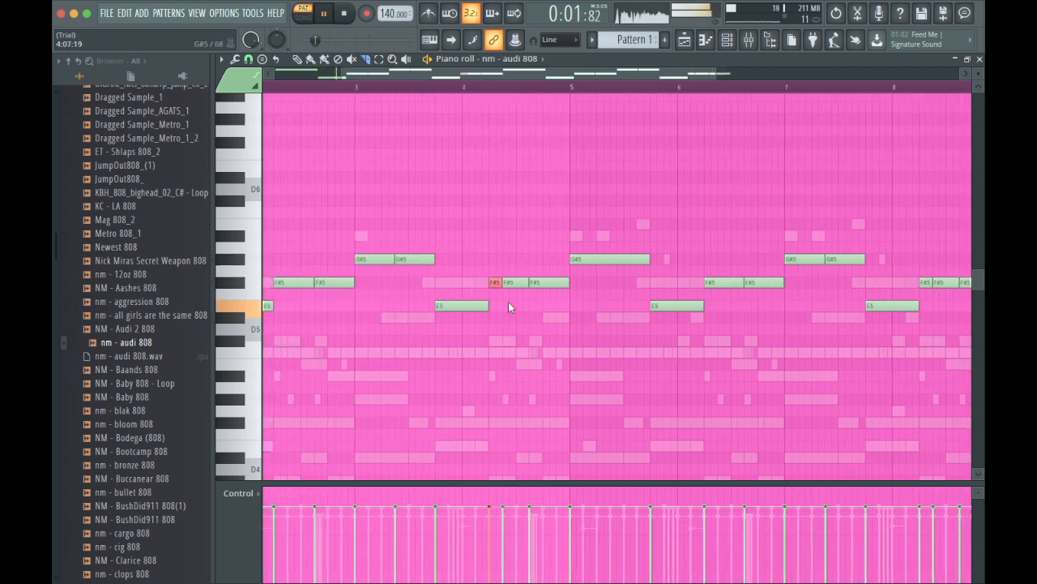
{"action": "scroll", "coordinate": [597, 274], "scroll_direction": "right", "scroll_amount": 5}
{"action": "scroll", "coordinate": [598, 275], "scroll_direction": "up", "scroll_amount": 1}
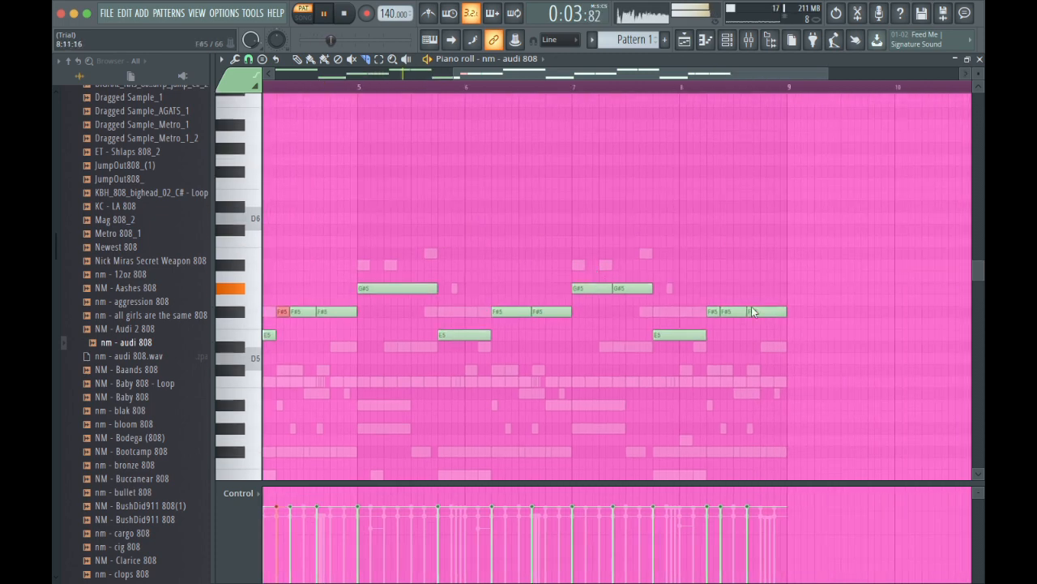
{"action": "scroll", "coordinate": [765, 306], "scroll_direction": "left", "scroll_amount": 6}
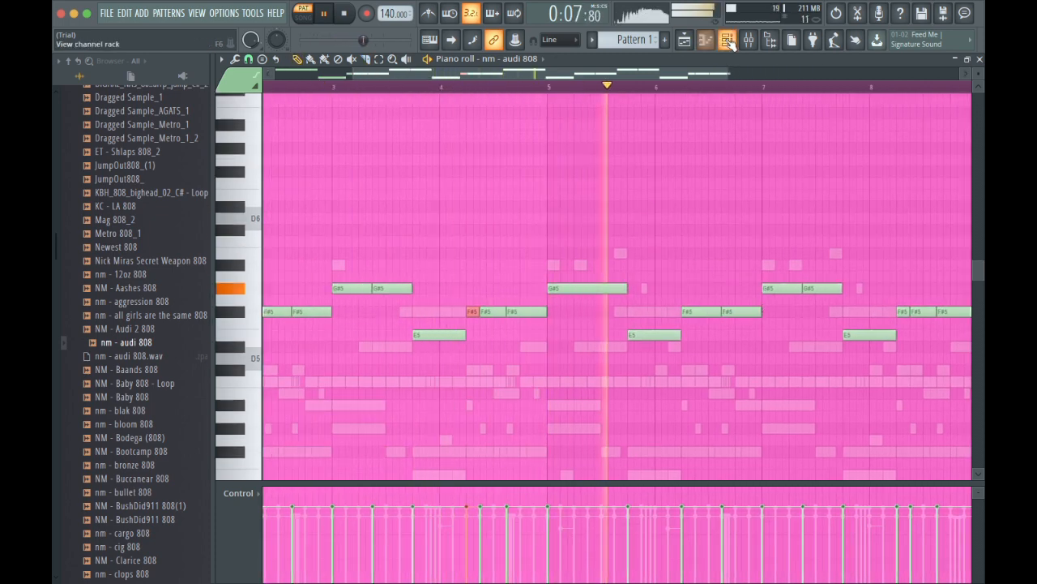
- Add the ny - Fuel kick sample from the Nick Young - Frost kit's Kicks folder as a new channel and copy the 808 notes into it
{"action": "key", "text": "F6"}
{"action": "scroll", "coordinate": [85, 256], "scroll_direction": "up", "scroll_amount": 20}
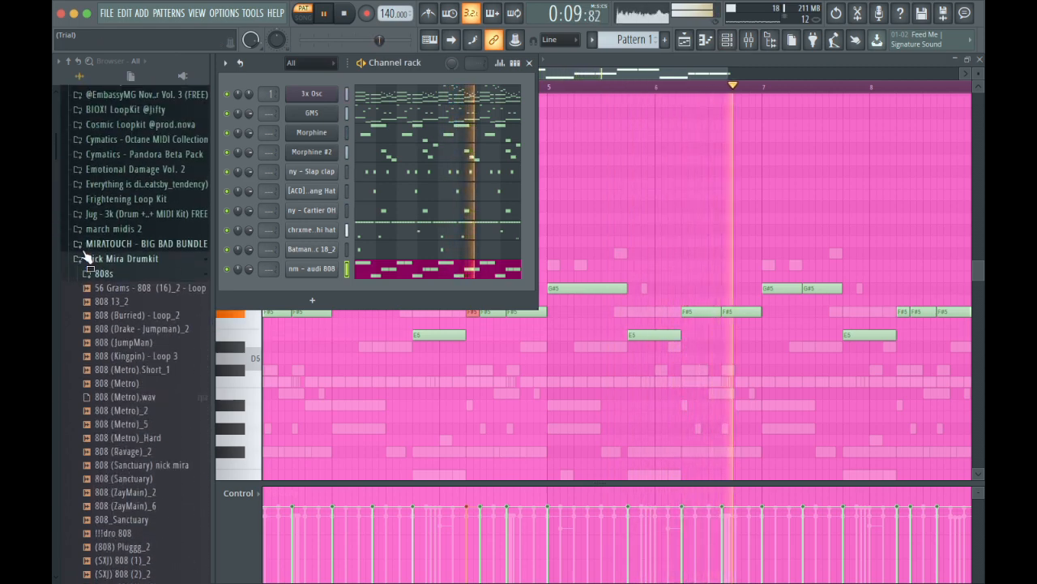
{"action": "left_click", "coordinate": [134, 288]}
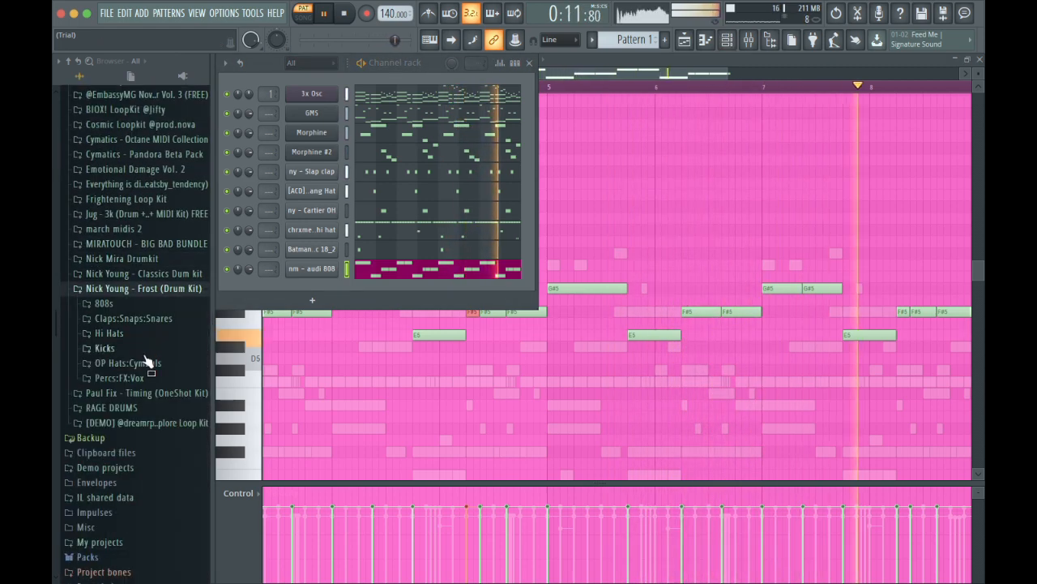
{"action": "left_click", "coordinate": [130, 349]}
{"action": "left_click_drag", "start_coordinate": [125, 403], "coordinate": [347, 280]}
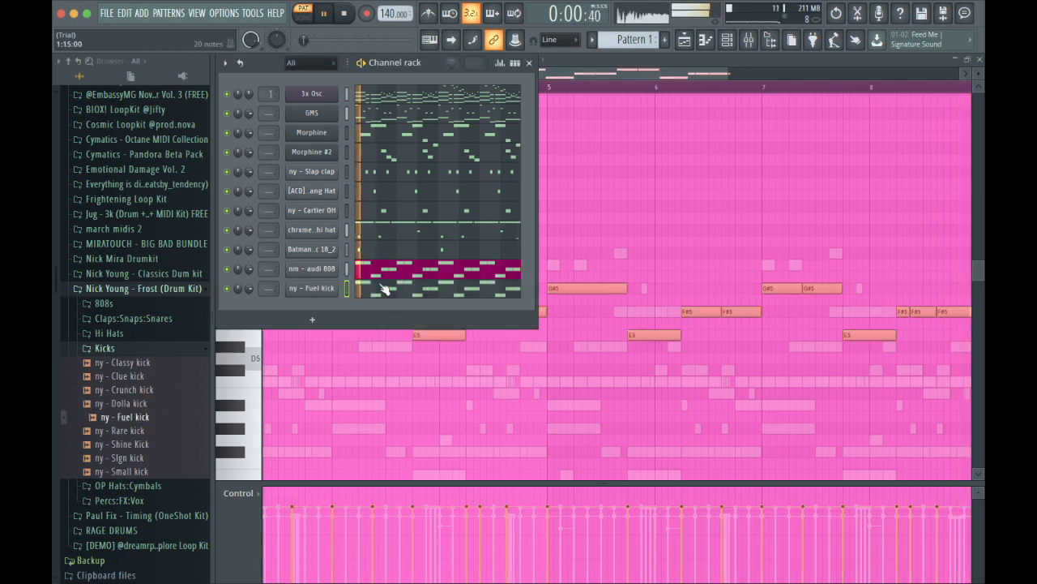
- Transpose the Fuel kick's G#5 and F#5 notes down so that all its notes sit on E5
{"action": "left_click", "coordinate": [385, 289]}
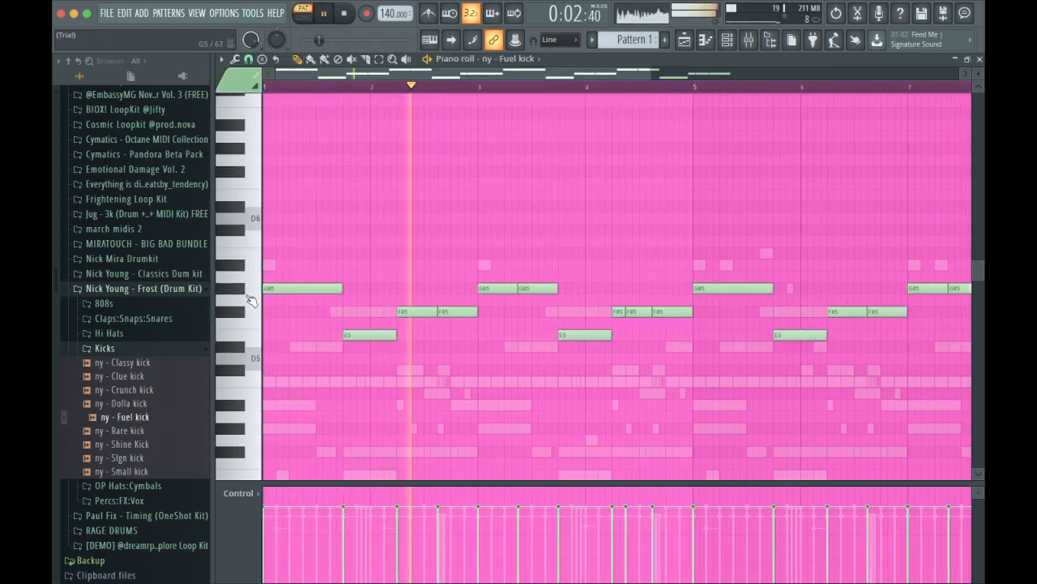
{"action": "left_click", "coordinate": [248, 289], "text": "super"}
{"action": "key", "text": "shift+Down"}
{"action": "key", "text": "shift+Down"}
{"action": "key", "text": "shift+Down"}
{"action": "key", "text": "shift+Down"}
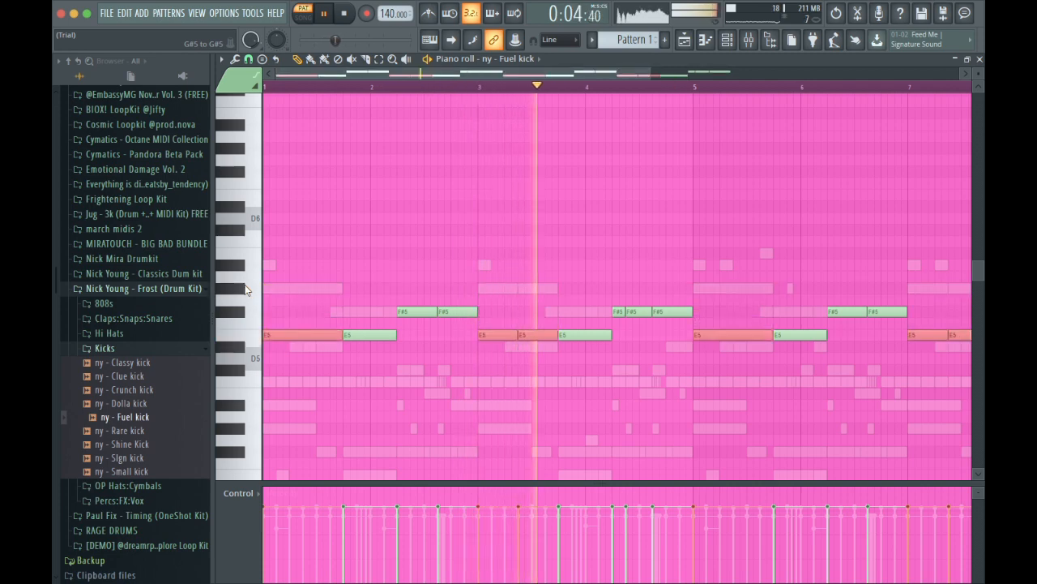
{"action": "left_click", "coordinate": [248, 312], "text": "super"}
{"action": "key", "text": "shift+Down"}
{"action": "key", "text": "shift+Down"}
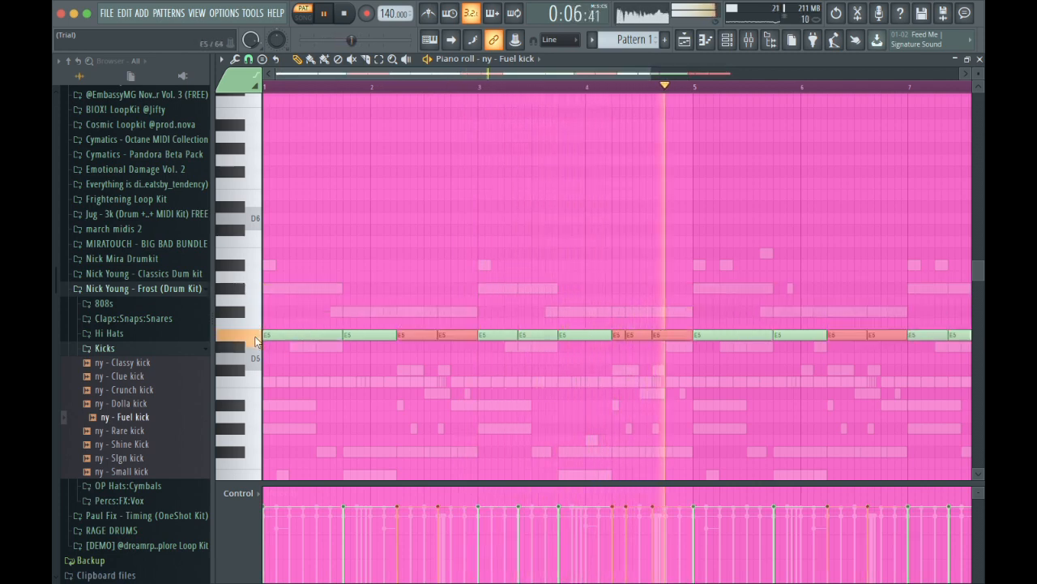
- Discard the Fuel kick notes' lengths and transpose them all down four semitones to C5
{"action": "key", "text": "super+d"}
{"action": "key", "text": "shift+d"}
{"action": "key", "text": "shift+Down"}
{"action": "key", "text": "shift+Down"}
{"action": "key", "text": "shift+Down"}
{"action": "key", "text": "shift+Down"}
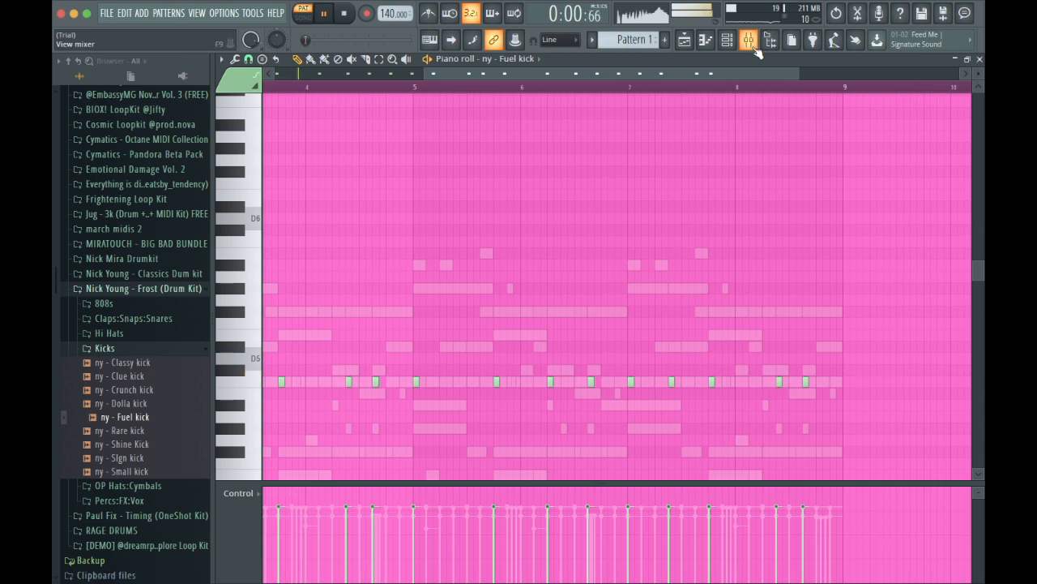
- Add the ny - Rate cym sample from the Frost kit's OP Hats:Cymbals folder as a new channel and open its piano roll
{"action": "left_click", "coordinate": [727, 40]}
{"action": "left_click", "coordinate": [143, 352]}
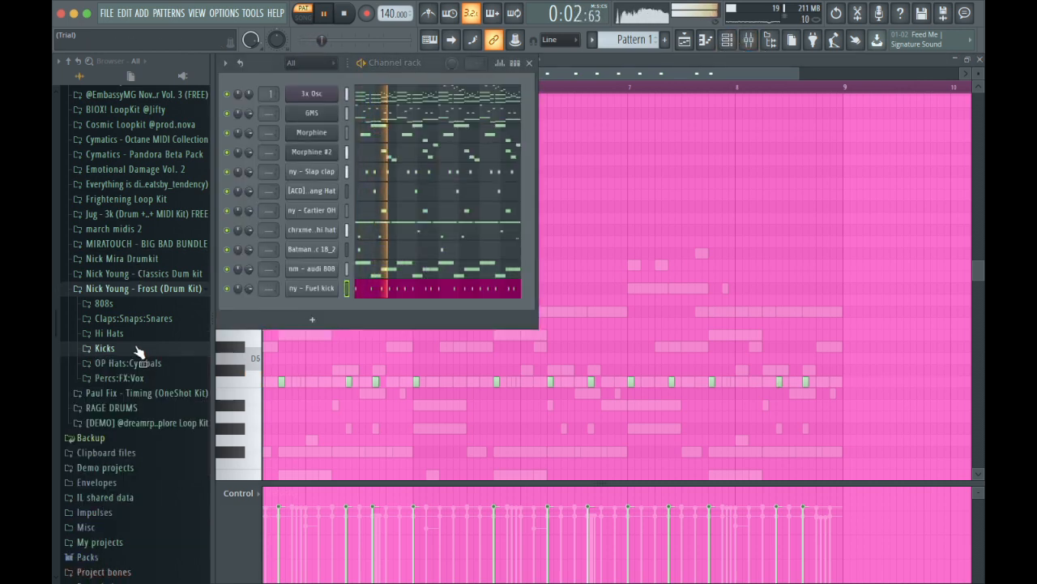
{"action": "left_click", "coordinate": [143, 365]}
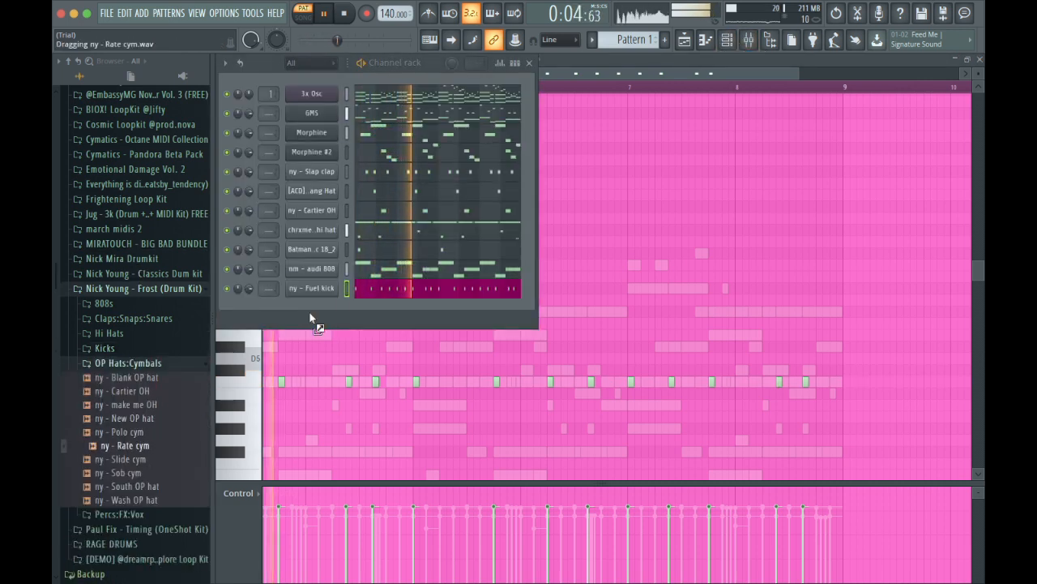
{"action": "left_click_drag", "start_coordinate": [327, 296], "coordinate": [269, 374]}
{"action": "left_click", "coordinate": [374, 308]}
{"action": "right_click", "coordinate": [269, 372]}
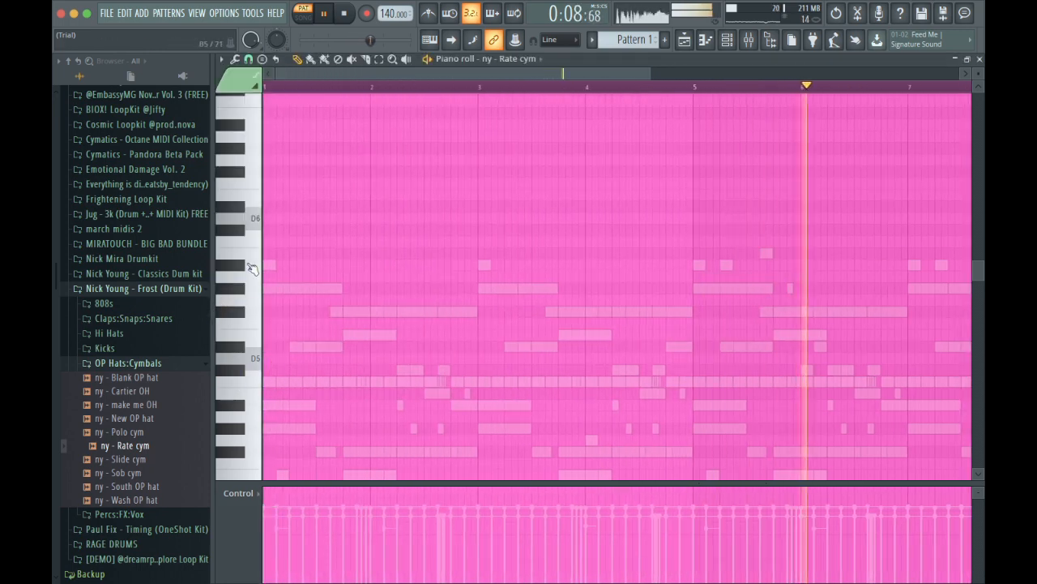
- Place a C5 note at the start of bar 1 for the Rate cym and dismiss the disk space notification
{"action": "left_click", "coordinate": [269, 381]}
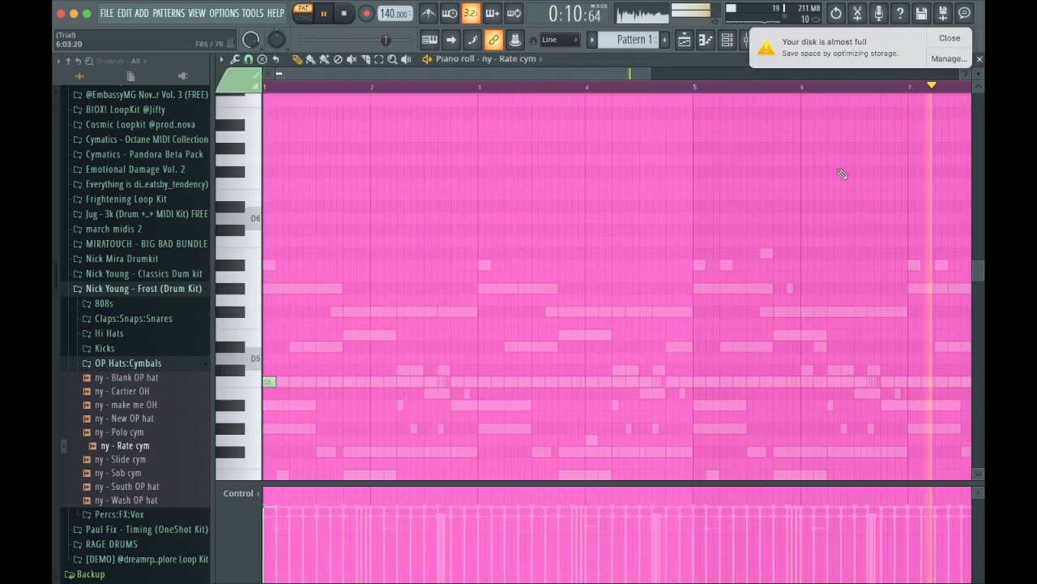
{"action": "left_click", "coordinate": [947, 39]}
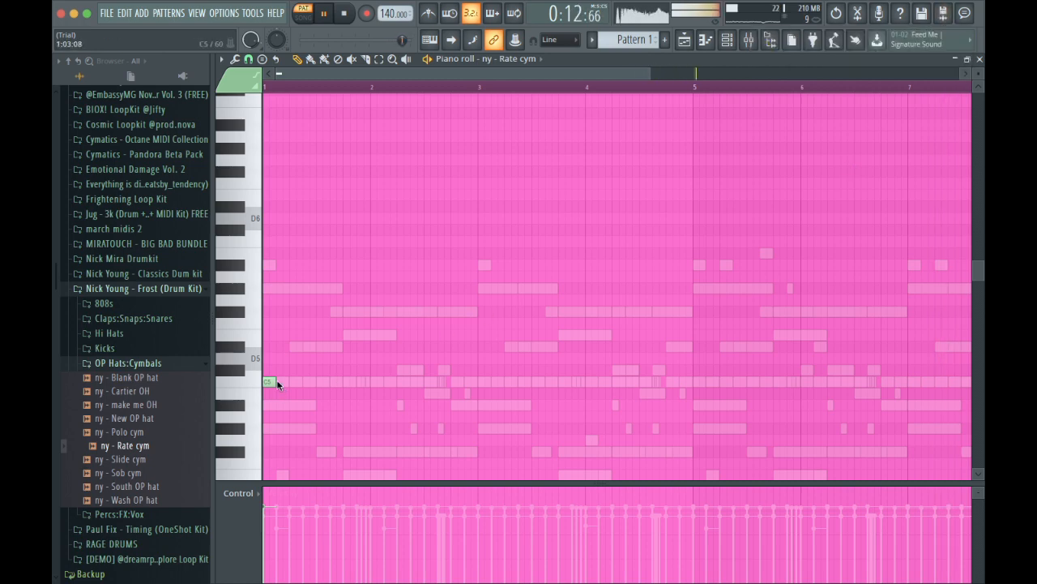
- Boost the ny - Rate cym sample slightly in its channel's precomputed effects and close the channel settings
{"action": "left_click", "coordinate": [727, 41]}
{"action": "left_click", "coordinate": [314, 308]}
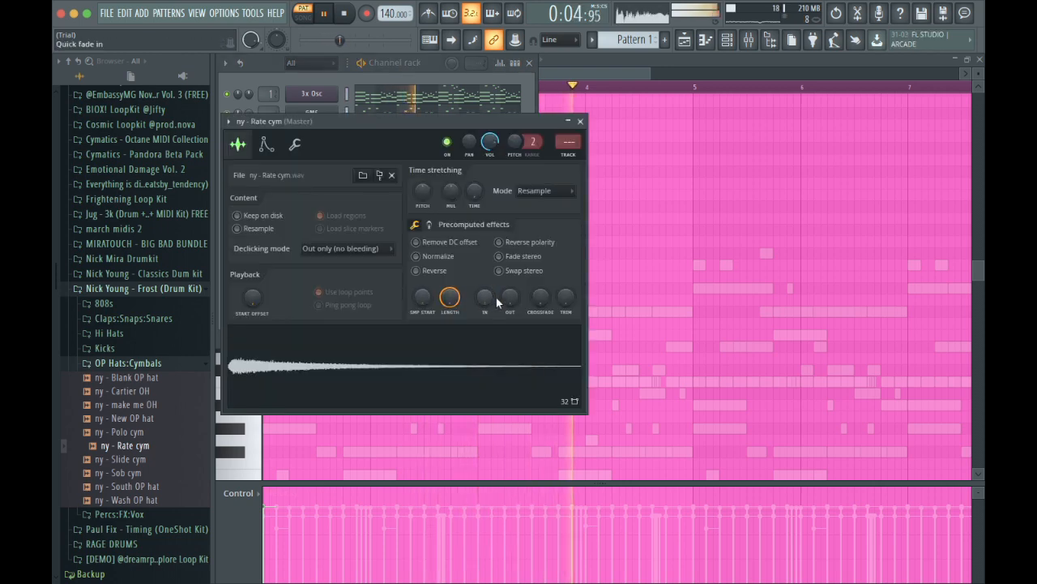
{"action": "left_click", "coordinate": [444, 231]}
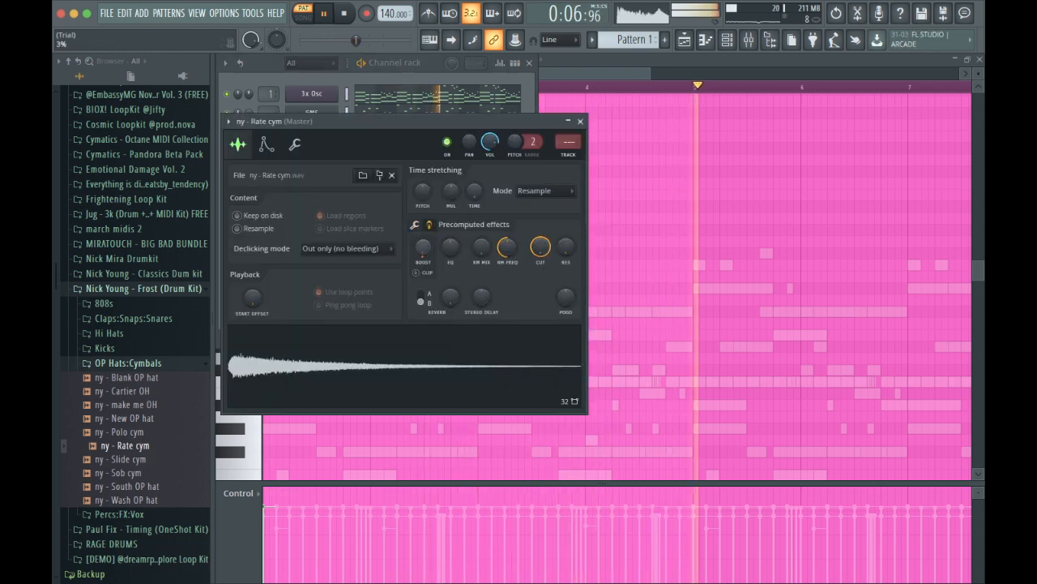
{"action": "left_click", "coordinate": [580, 121]}
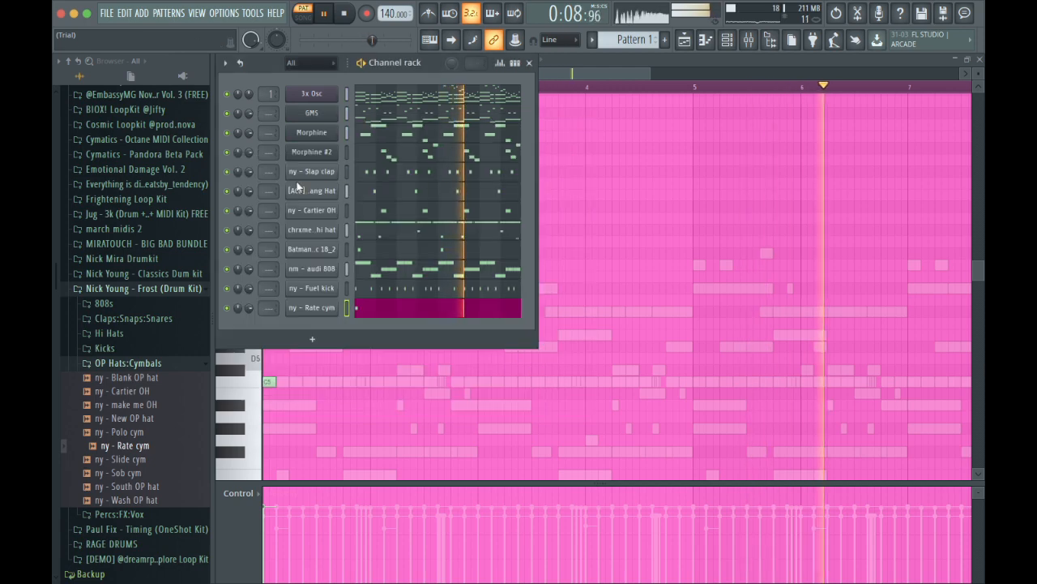
- Restart playback and review the nm - audi 808 notes while the full pattern plays
{"action": "key", "text": "space"}
{"action": "key", "text": "space"}
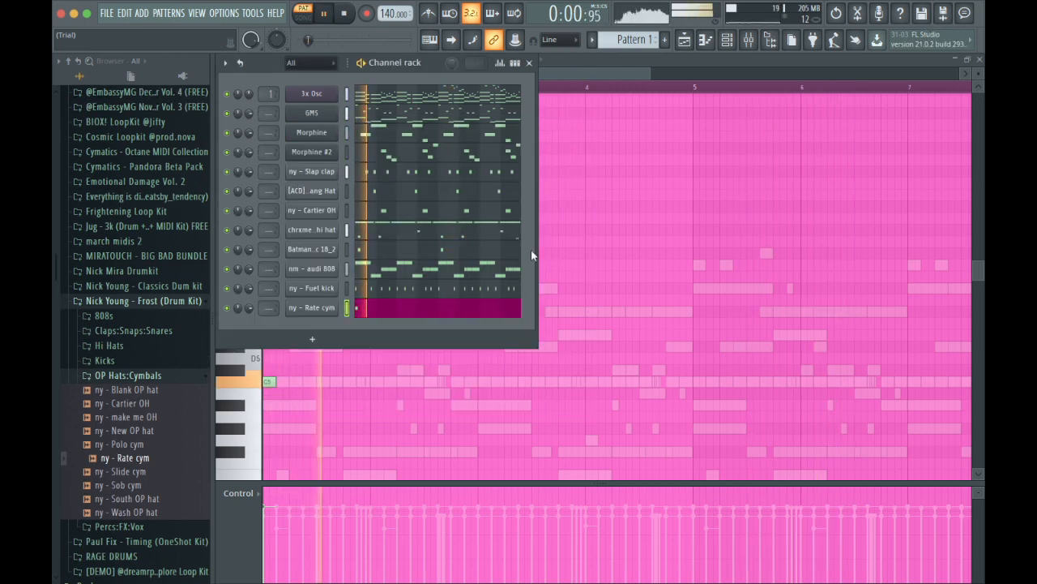
{"action": "left_click", "coordinate": [412, 277]}
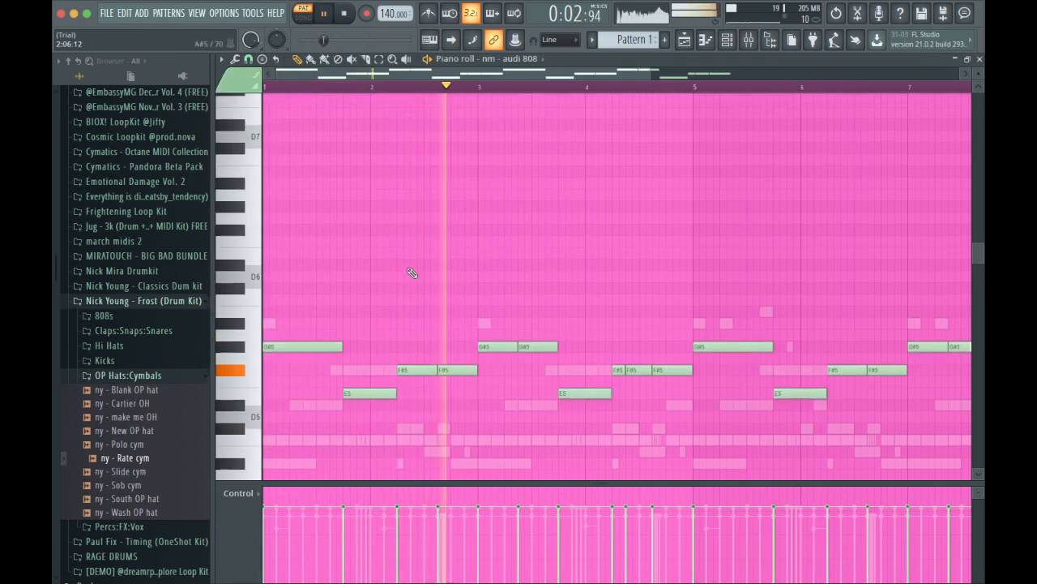
{"action": "key", "text": "F6"}
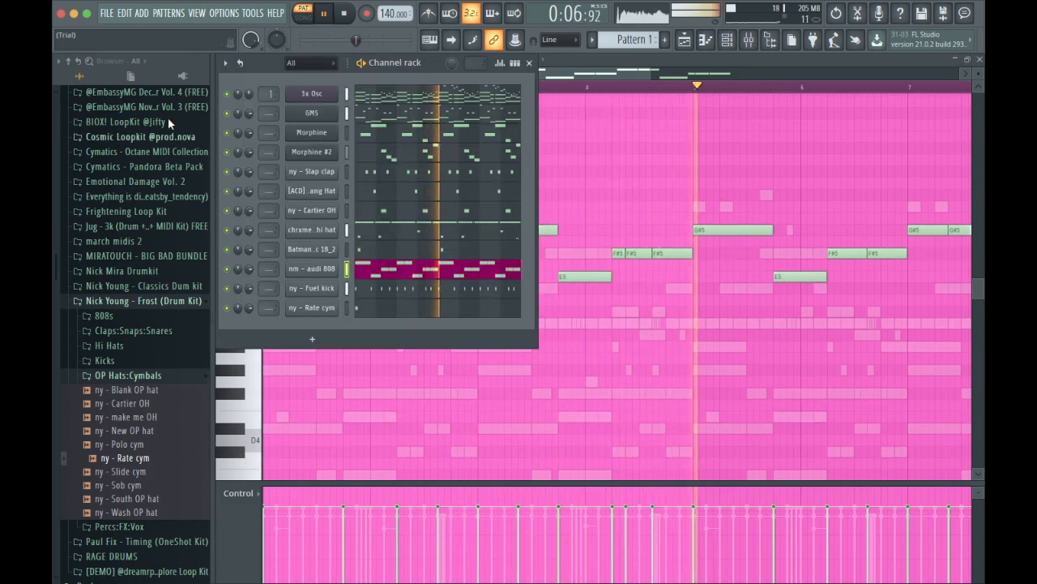
- Look through the generator plugins and expand the Nick Mira Drumkit folder to view its sample categories
{"action": "scroll", "coordinate": [168, 350], "scroll_direction": "up", "scroll_amount": 10}
{"action": "scroll", "coordinate": [168, 350], "scroll_direction": "down", "scroll_amount": 3}
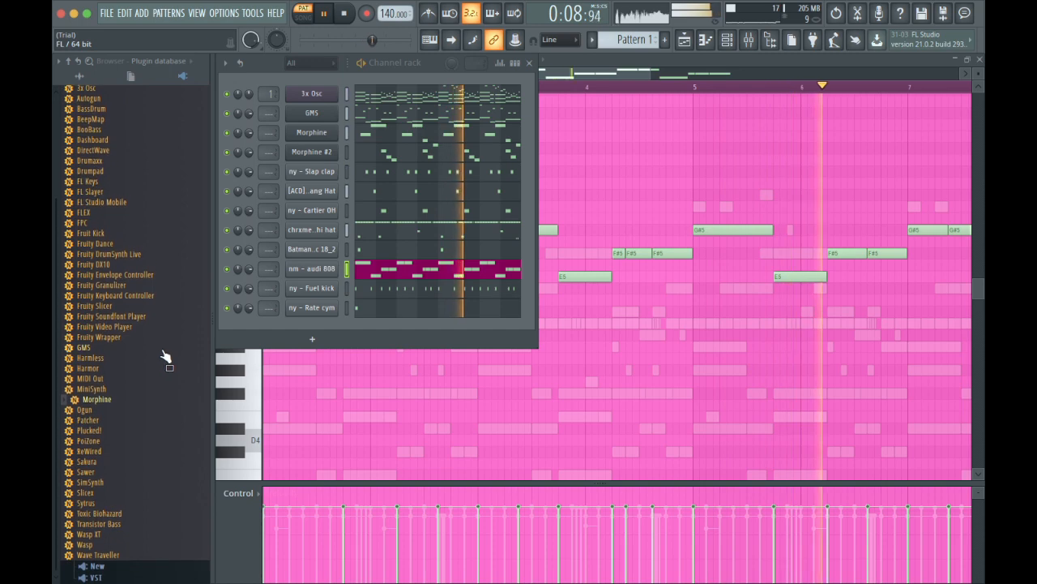
{"action": "scroll", "coordinate": [131, 221], "scroll_direction": "up", "scroll_amount": 4}
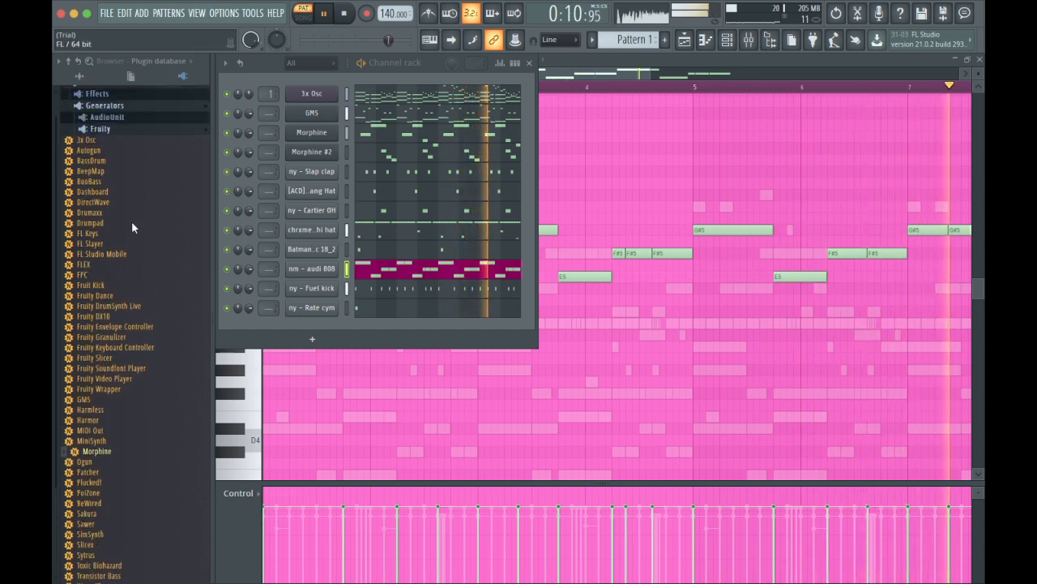
{"action": "left_click", "coordinate": [81, 77]}
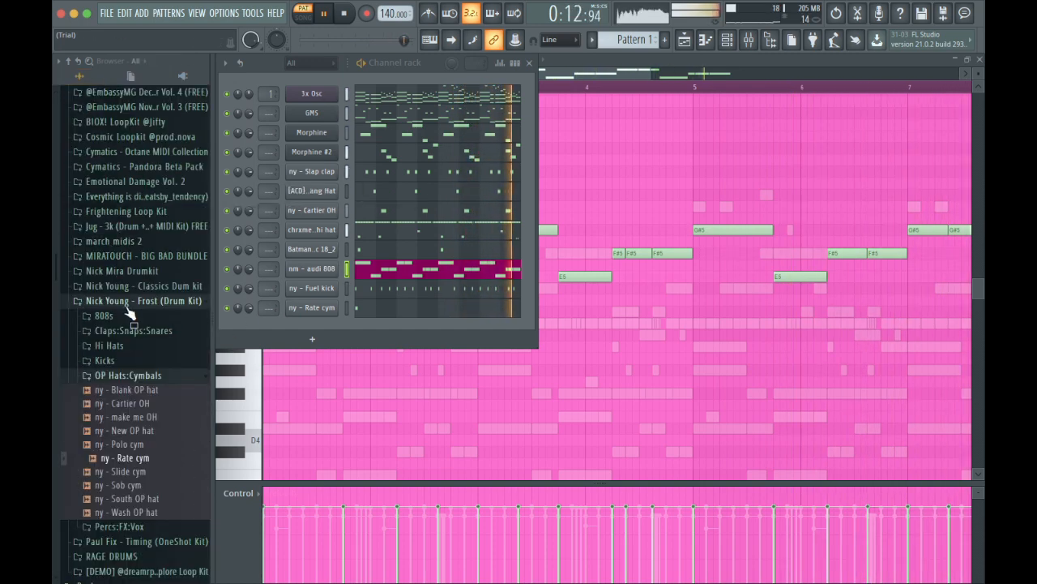
{"action": "left_click", "coordinate": [148, 274]}
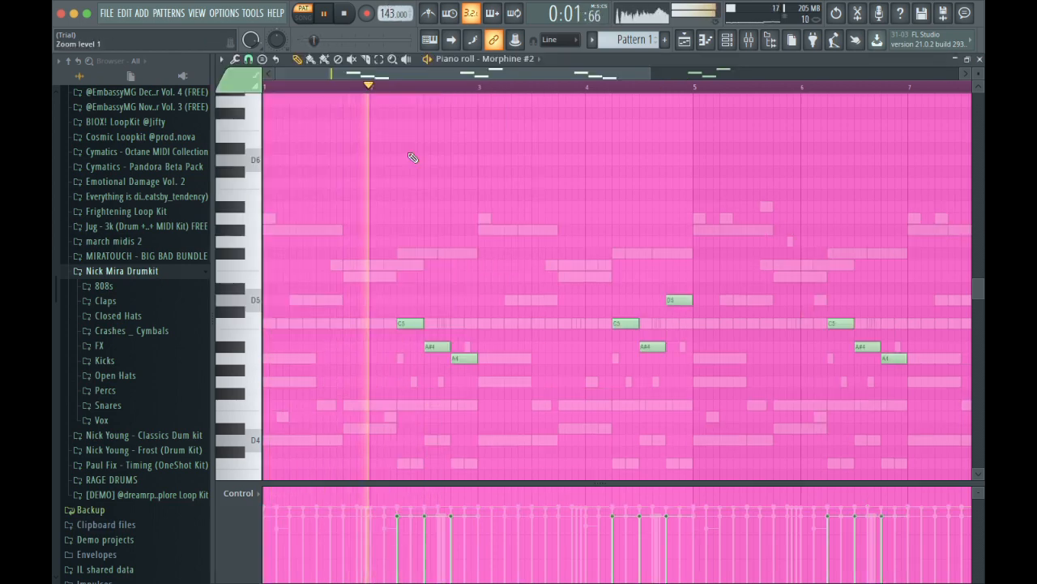
- Transpose all nm - audi 808 notes down one semitone to G5, D#5 and F5
{"action": "left_click", "coordinate": [730, 41]}
{"action": "left_click", "coordinate": [442, 269]}
{"action": "key", "text": "shift+Down"}
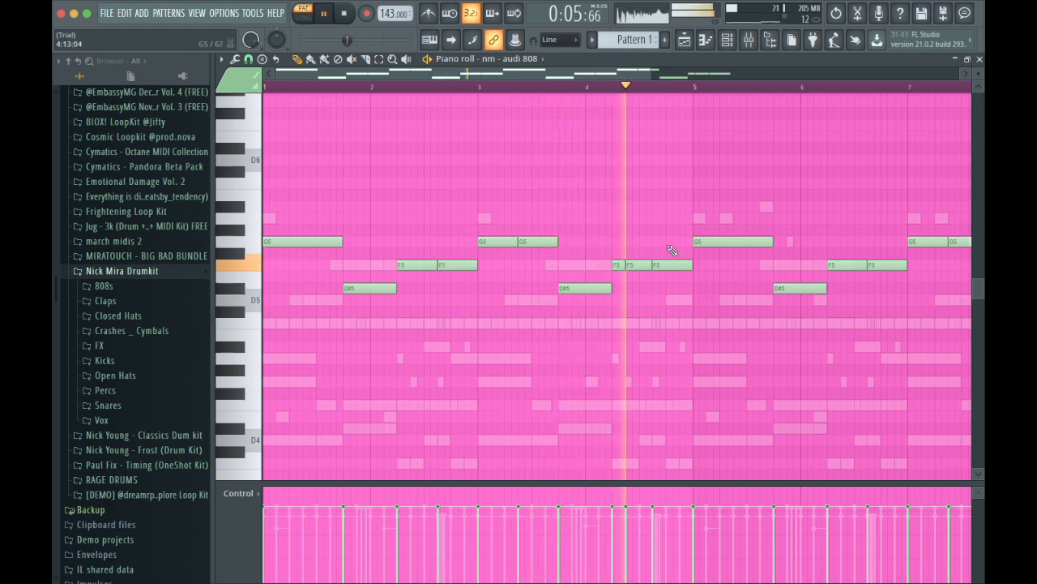
- Split Pattern 1 by channel and place all the resulting patterns at bar 1 of the playlist, one per track
{"action": "left_click", "coordinate": [727, 41]}
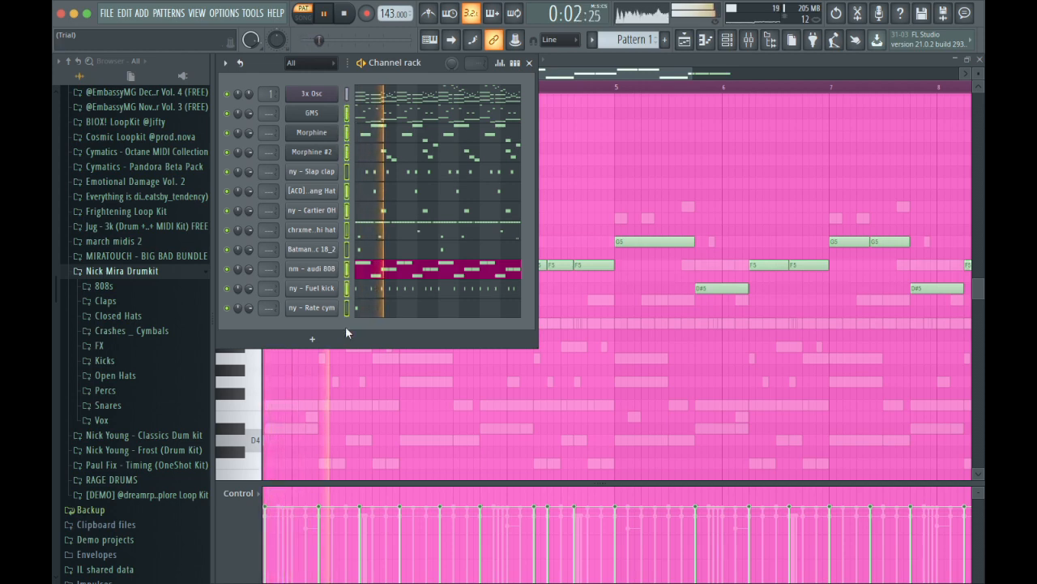
{"action": "key", "text": "F9"}
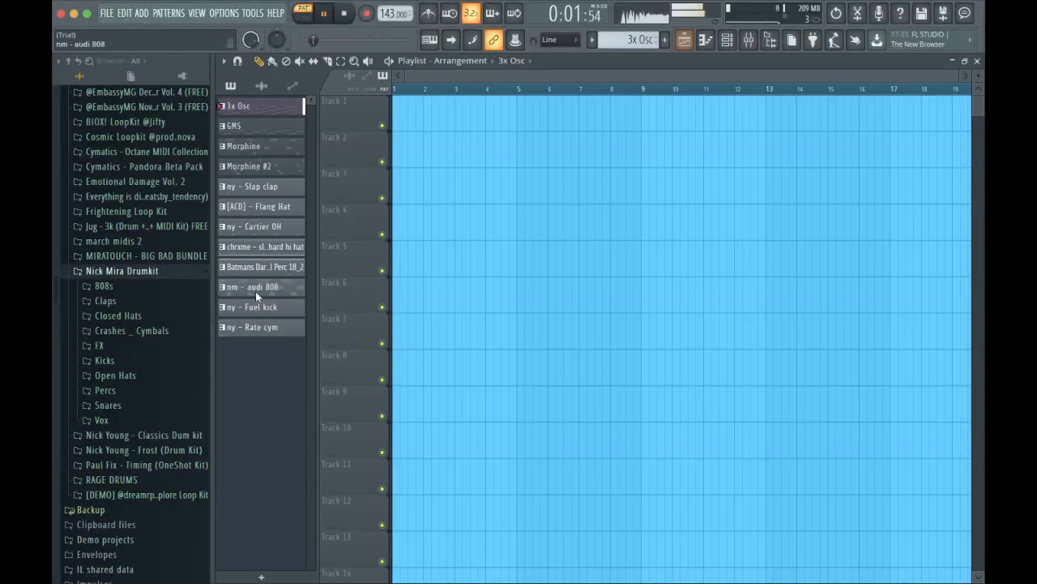
{"action": "left_click", "coordinate": [259, 105], "text": "shift"}
{"action": "left_click_drag", "start_coordinate": [258, 105], "coordinate": [396, 107]}
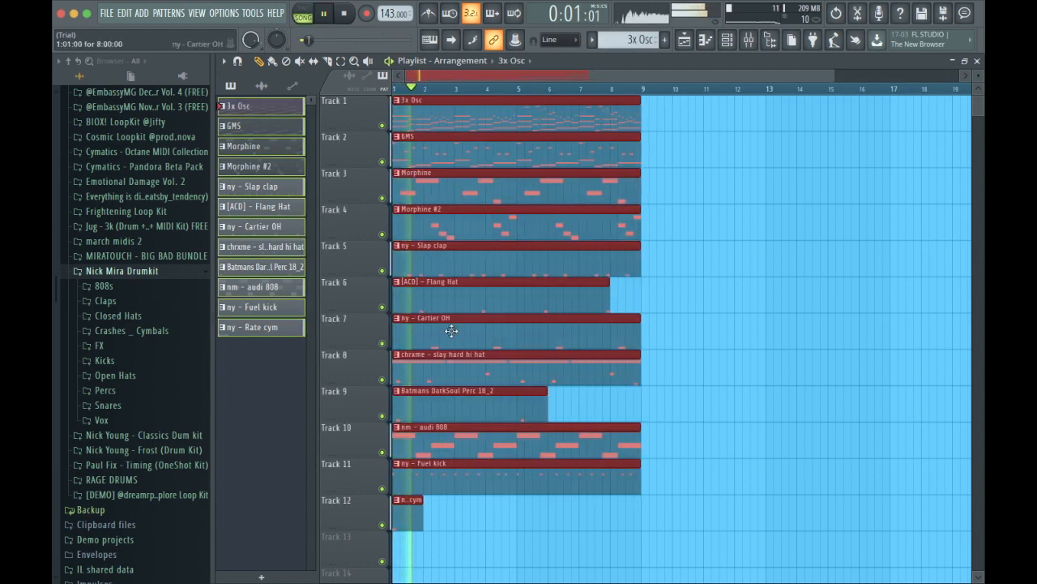
- Duplicate all playlist clips to bar 9 and delete everything except the 3x Osc clip from bars 1 to 8
{"action": "key", "text": "ctrl+b"}
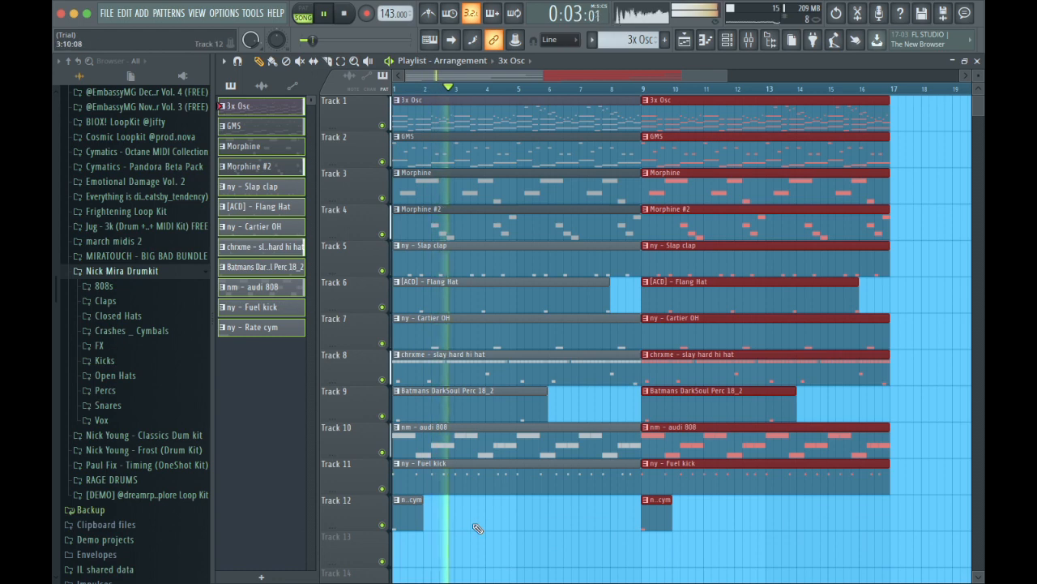
{"action": "left_click_drag", "start_coordinate": [478, 527], "coordinate": [402, 183]}
{"action": "key", "text": "Delete"}
- Select all clips in bars 9 to 16 across the twelve tracks and duplicate them to bar 17
{"action": "scroll", "coordinate": [571, 216], "scroll_direction": "down", "scroll_amount": 3}
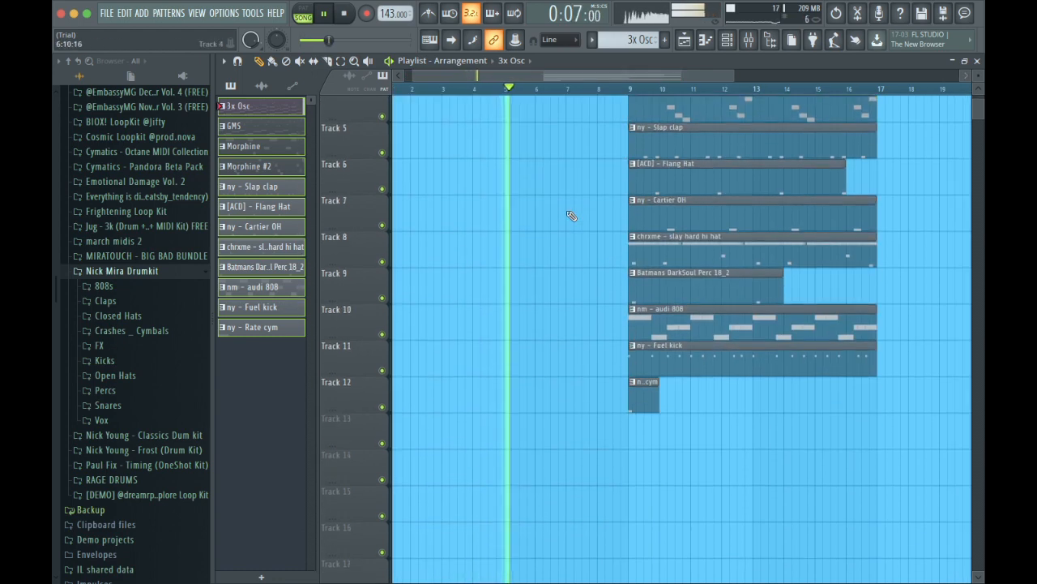
{"action": "left_click_drag", "start_coordinate": [805, 417], "coordinate": [649, 15]}
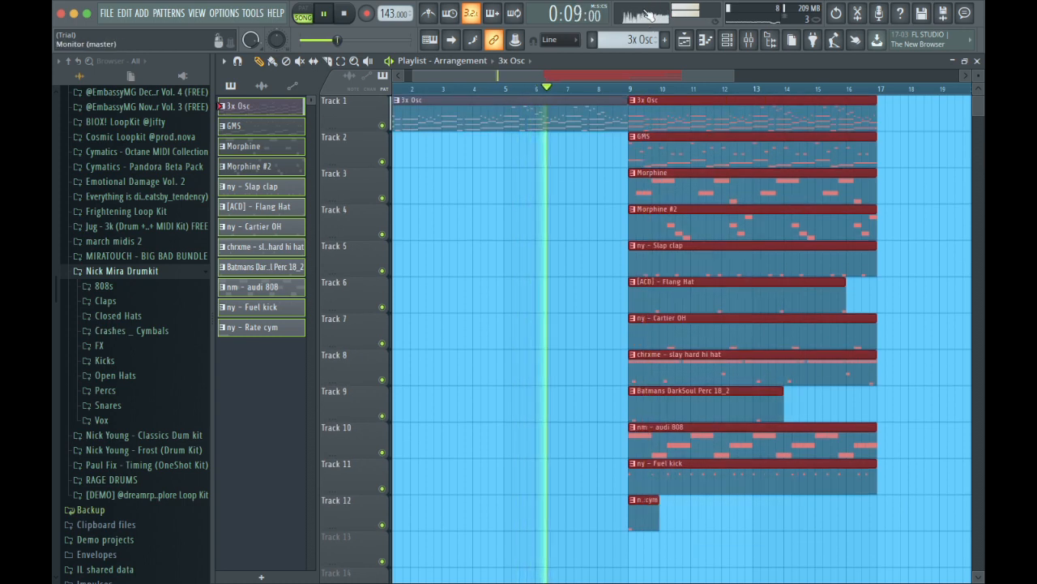
{"action": "key", "text": "ctrl+b"}
{"action": "scroll", "coordinate": [734, 320], "scroll_direction": "up", "scroll_amount": 1}
- Slice the first two 3x Osc clips on Track 1 at bar 5 and bar 13
{"action": "key", "text": "c"}
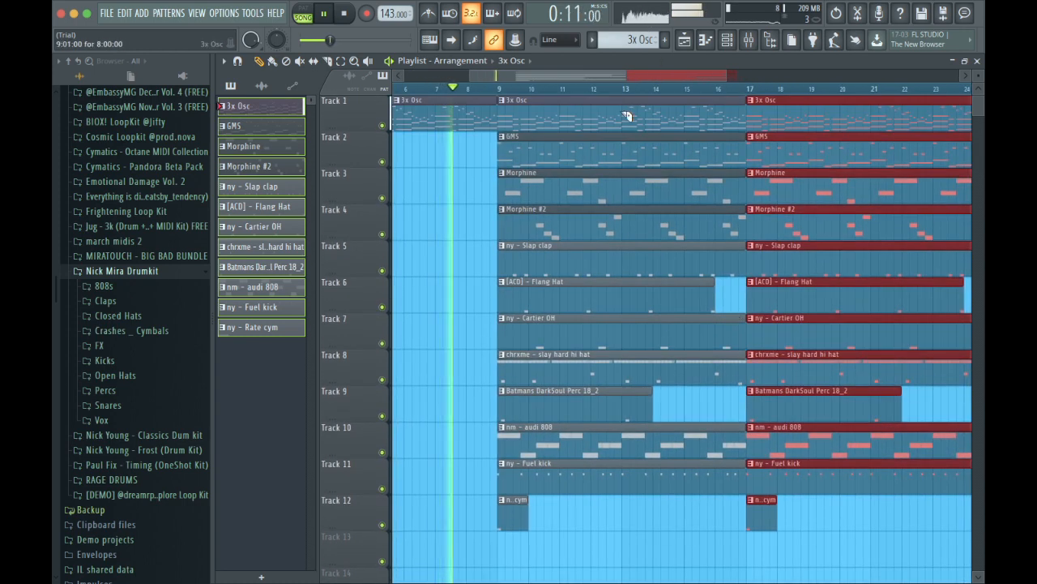
{"action": "scroll", "coordinate": [514, 139], "scroll_direction": "left", "scroll_amount": 3}
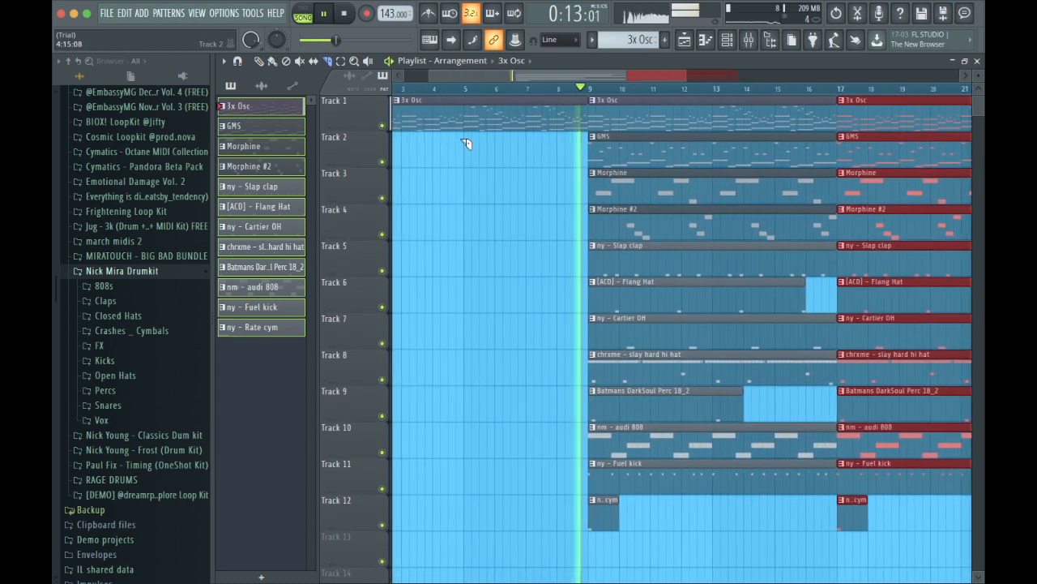
{"action": "left_click", "coordinate": [464, 102]}
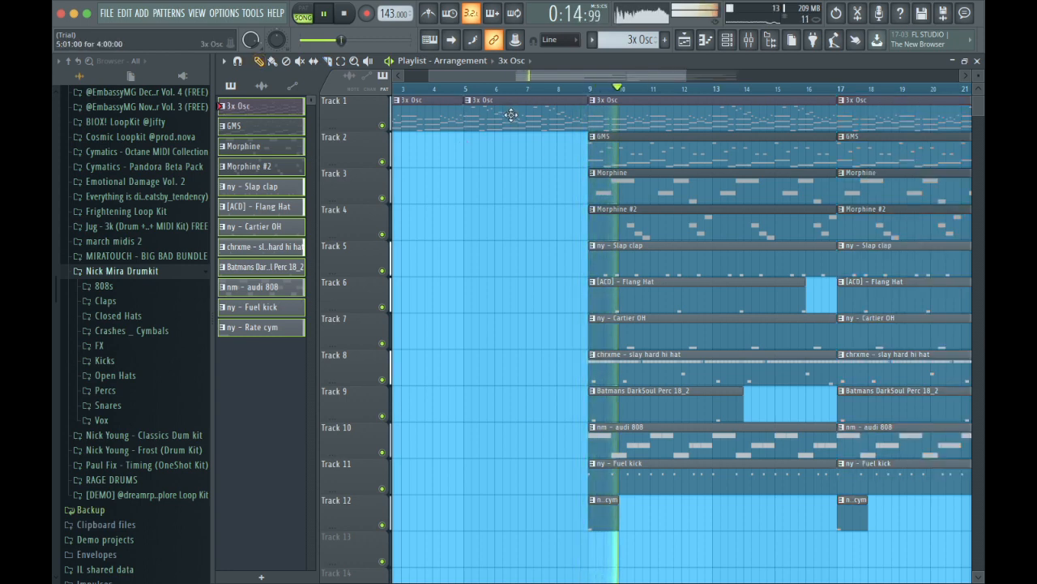
{"action": "left_click", "coordinate": [712, 102]}
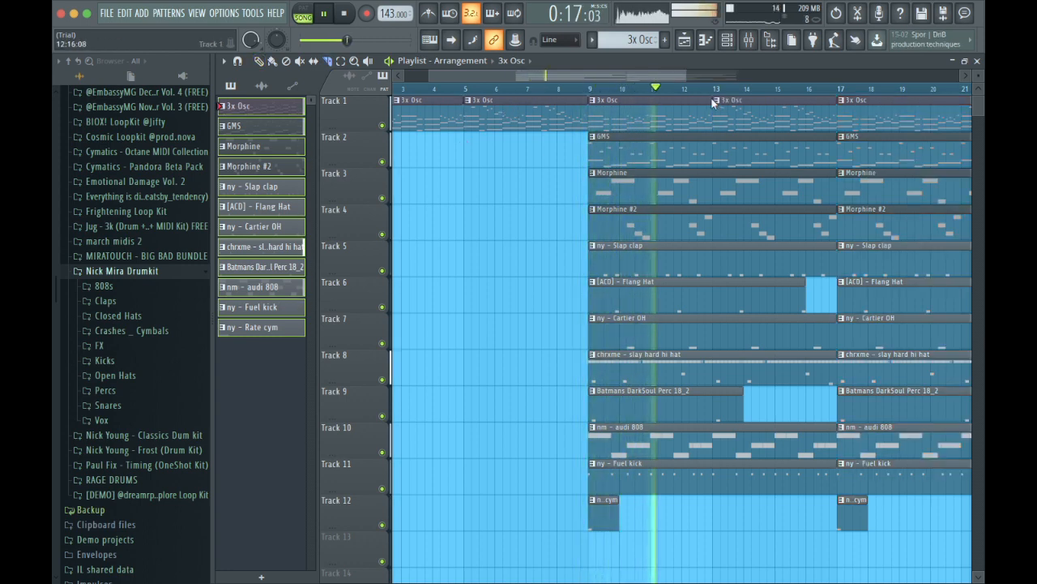
- Delete the 3x Osc clip at bar 5 and replace it with a duplicate of the bars 1 to 4 section
{"action": "right_click", "coordinate": [535, 118]}
{"action": "left_click_drag", "start_coordinate": [531, 118], "coordinate": [462, 105]}
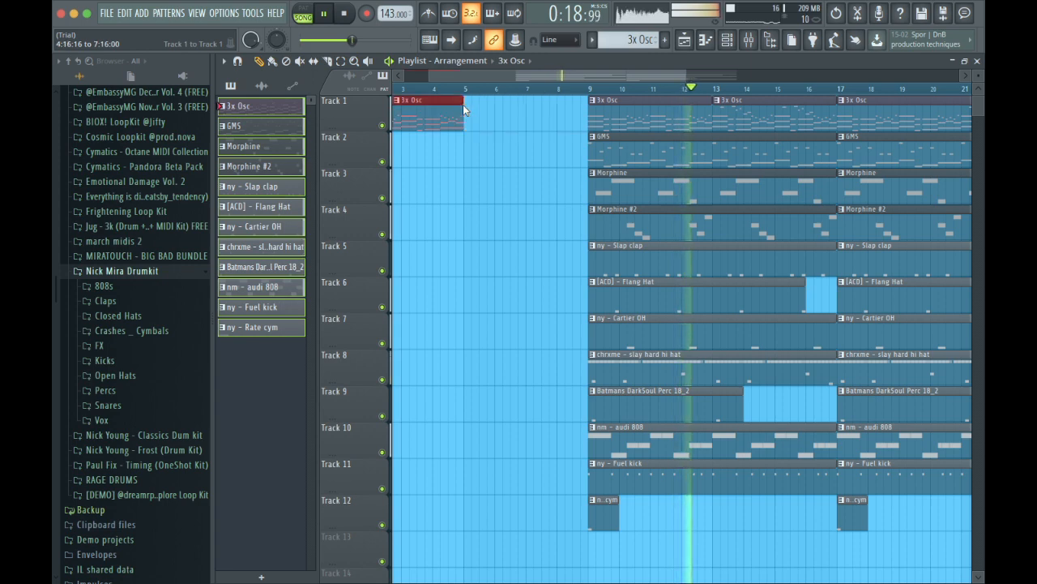
{"action": "key", "text": "ctrl+b"}
- Replace the 3x Osc clip at bar 9 with a copy of the bar 13 clip
{"action": "right_click", "coordinate": [614, 107]}
{"action": "left_click", "coordinate": [730, 114]}
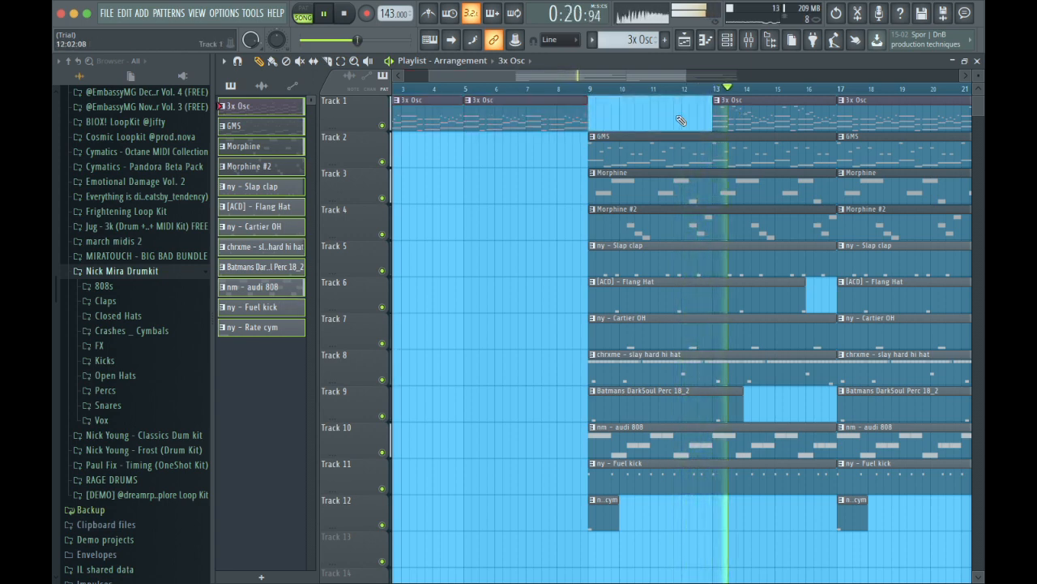
{"action": "left_click_drag", "start_coordinate": [655, 118], "coordinate": [594, 115]}
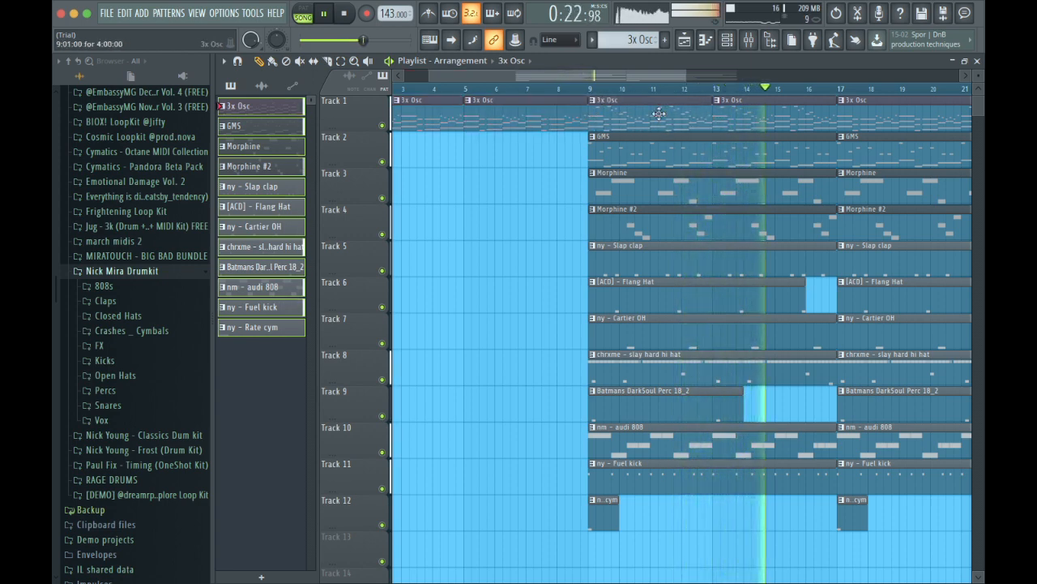
- Delete the 3x Osc clip at bar 17 and duplicate the two clips from bars 9 to 16 into its place
{"action": "scroll", "coordinate": [681, 114], "scroll_direction": "right", "scroll_amount": 3}
{"action": "right_click", "coordinate": [778, 114]}
{"action": "left_click_drag", "start_coordinate": [747, 121], "coordinate": [546, 109]}
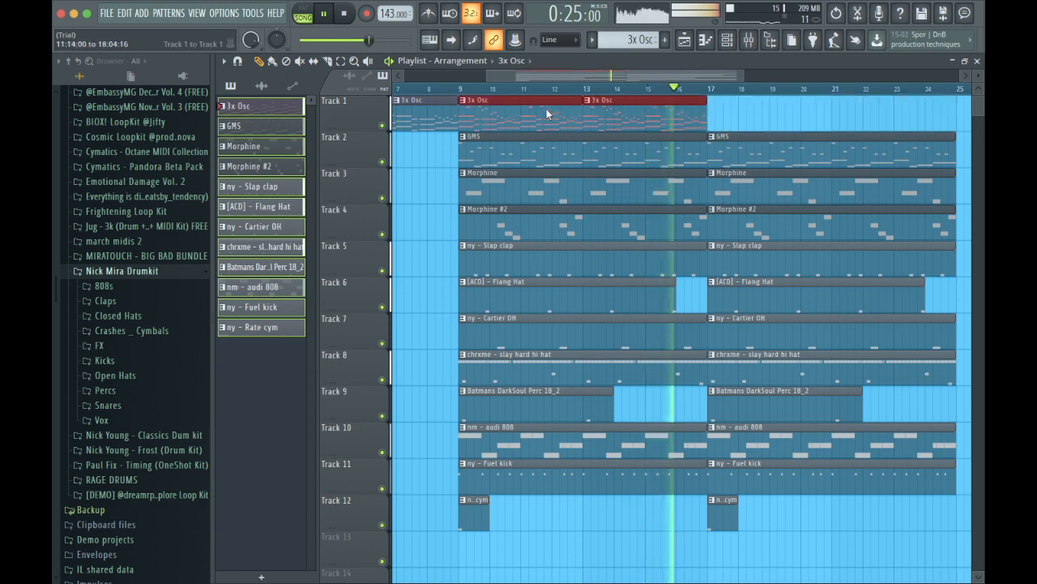
{"action": "key", "text": "ctrl+b"}
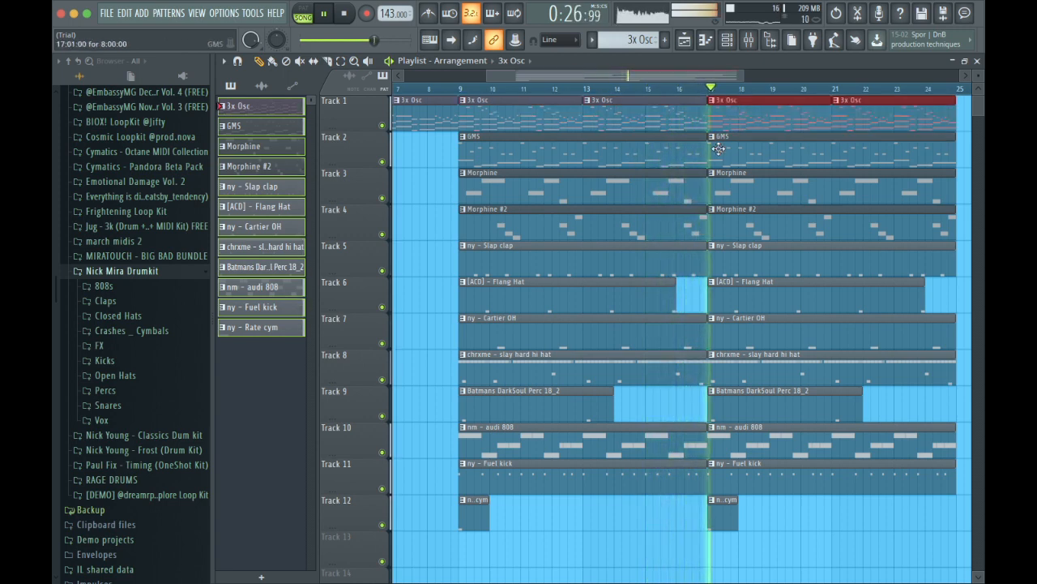
- Select all clips in bars 17 to 24 on every track and duplicate them to bar 25
{"action": "scroll", "coordinate": [830, 161], "scroll_direction": "right", "scroll_amount": 2}
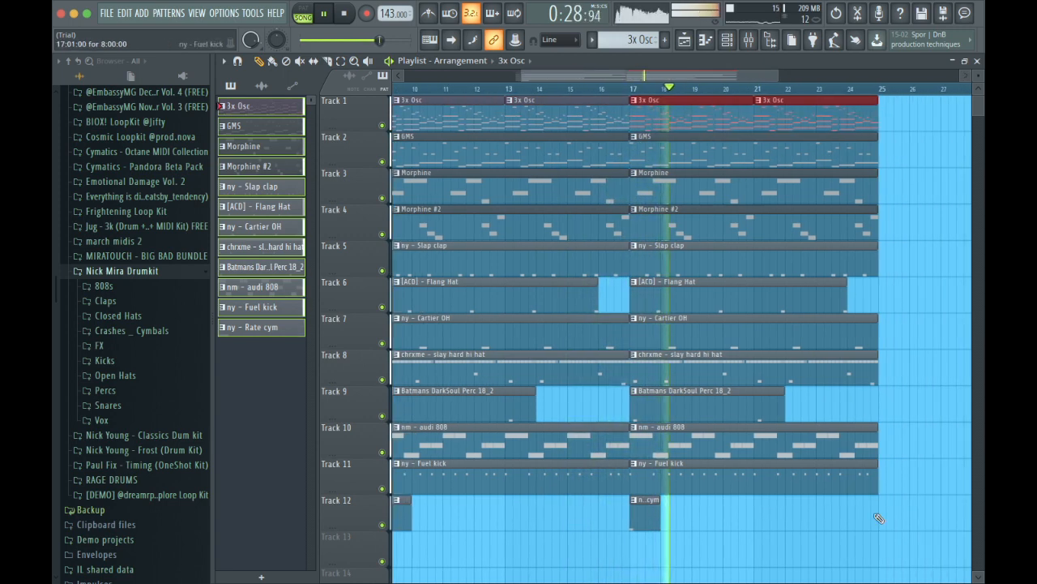
{"action": "left_click_drag", "start_coordinate": [879, 549], "coordinate": [643, 120]}
{"action": "key", "text": "ctrl+b"}
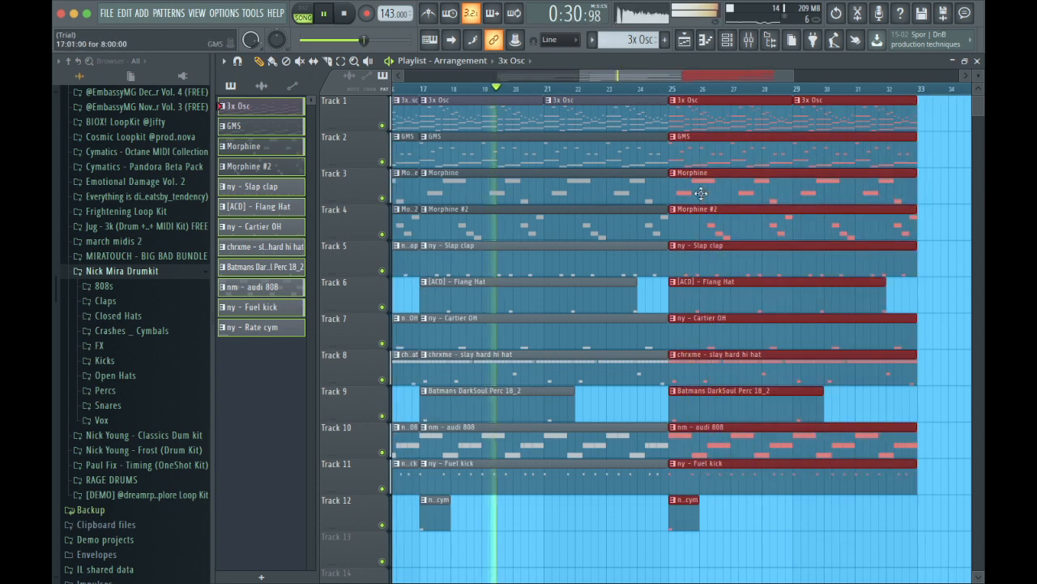
- Delete the Fuel kick clip and both 3x Osc clips from bars 25 to 32
{"action": "scroll", "coordinate": [706, 259], "scroll_direction": "right", "scroll_amount": 6}
{"action": "scroll", "coordinate": [768, 403], "scroll_direction": "down", "scroll_amount": 2}
{"action": "right_click", "coordinate": [769, 417]}
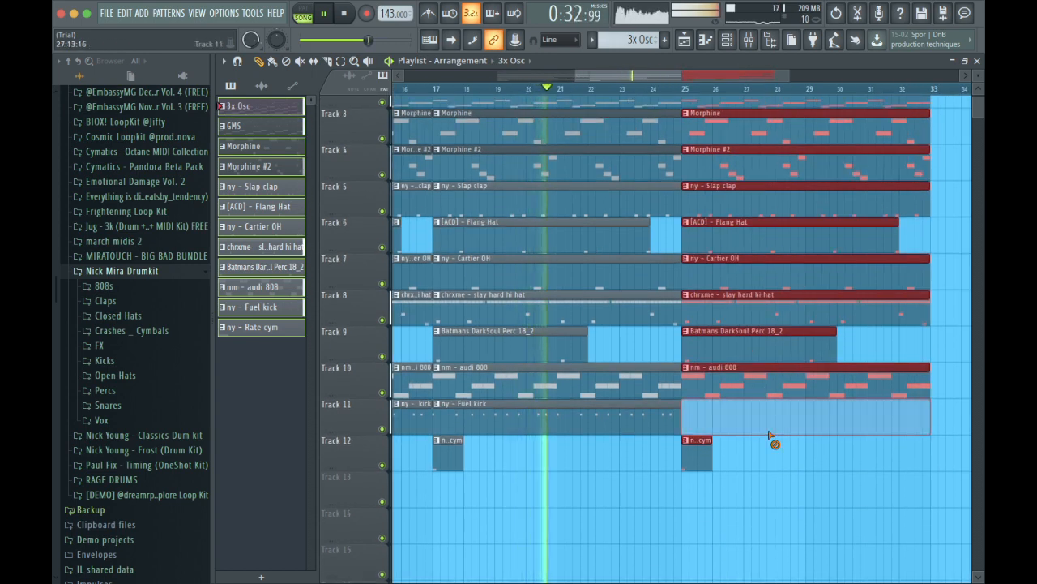
{"action": "scroll", "coordinate": [772, 426], "scroll_direction": "up", "scroll_amount": 2}
{"action": "left_click_drag", "start_coordinate": [846, 118], "coordinate": [759, 117]}
{"action": "key", "text": "Delete"}
- Duplicate the two intro 3x Osc clips from bars 1 to 8 and move the copies to bar 25
{"action": "scroll", "coordinate": [758, 115], "scroll_direction": "left", "scroll_amount": 10}
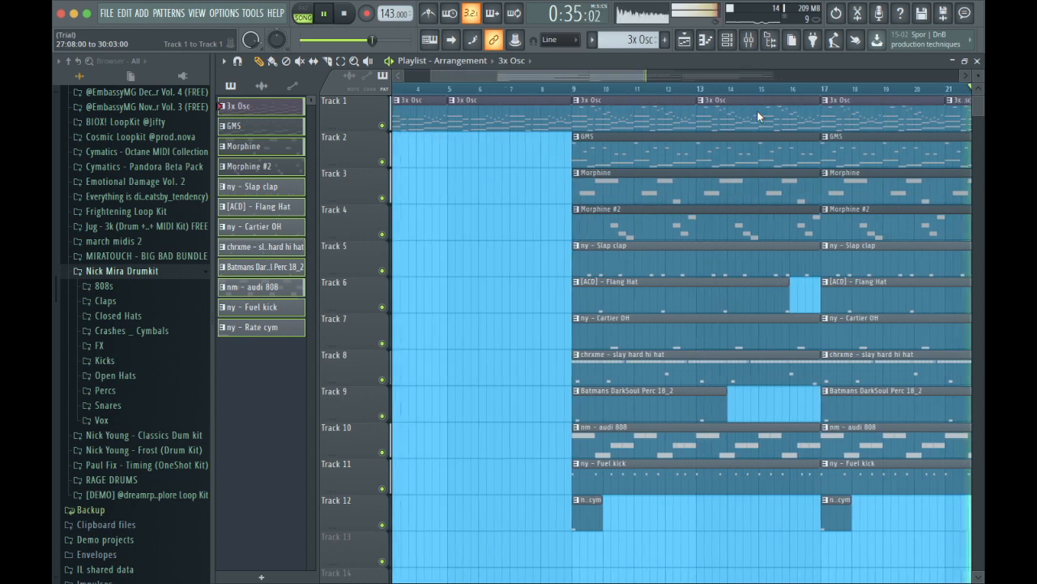
{"action": "left_click_drag", "start_coordinate": [522, 104], "coordinate": [401, 114]}
{"action": "key", "text": "ctrl+b"}
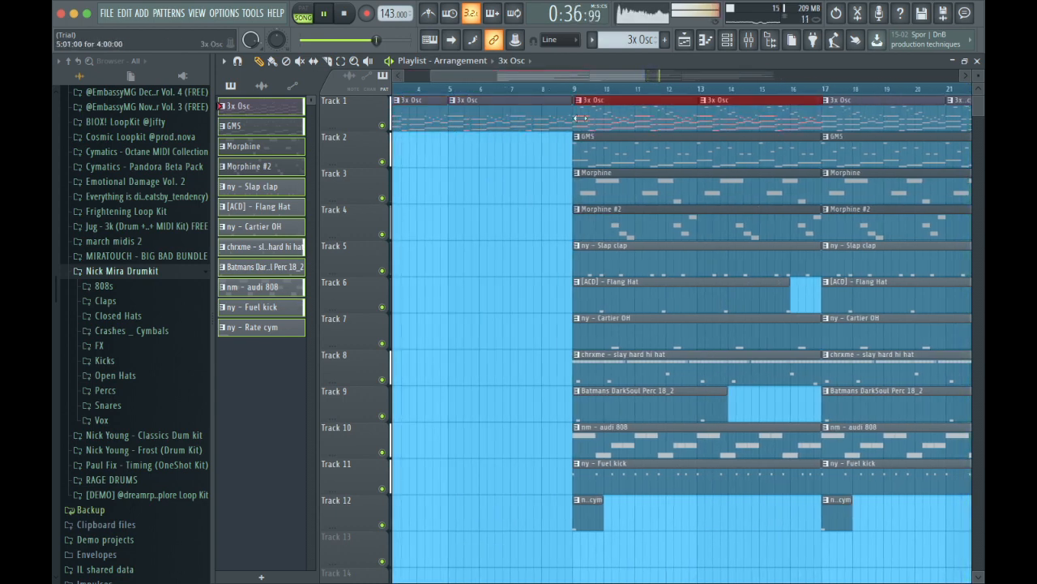
{"action": "left_click_drag", "start_coordinate": [607, 113], "coordinate": [910, 98]}
- Delete the Morphine #2 clip from bars 25 to 32 on Track 4
{"action": "scroll", "coordinate": [861, 212], "scroll_direction": "right", "scroll_amount": 6}
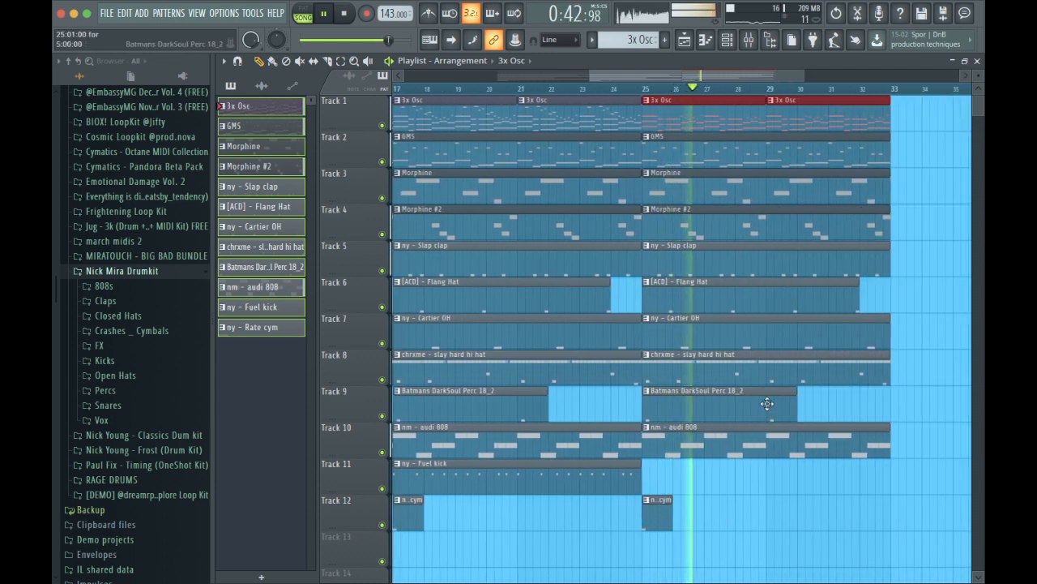
{"action": "right_click", "coordinate": [733, 224]}
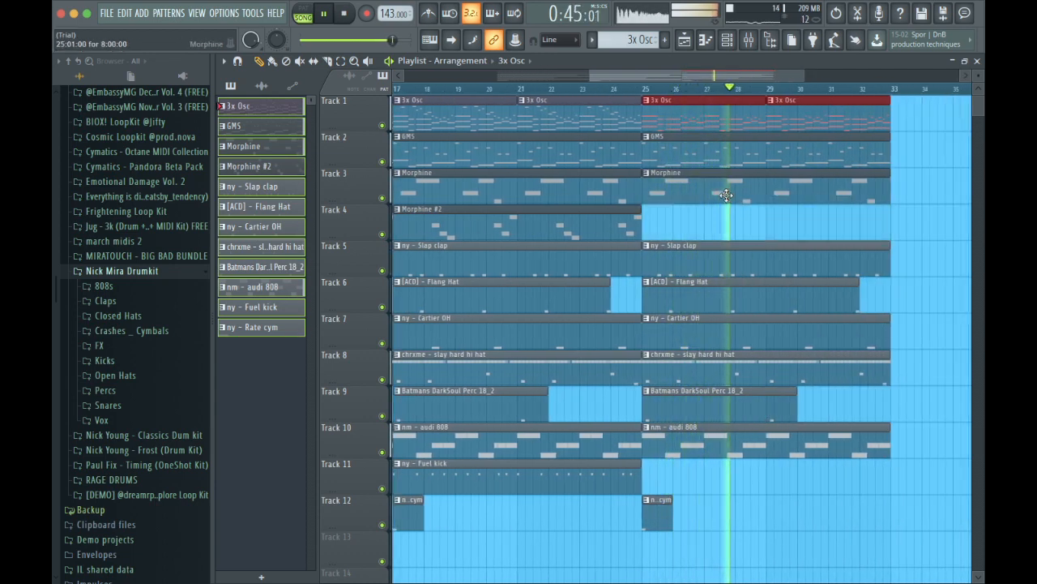
- Delete the Morphine clip from bars 25 to 32 on Track 3 and duplicate all remaining clips in that section to bar 33
{"action": "right_click", "coordinate": [731, 199]}
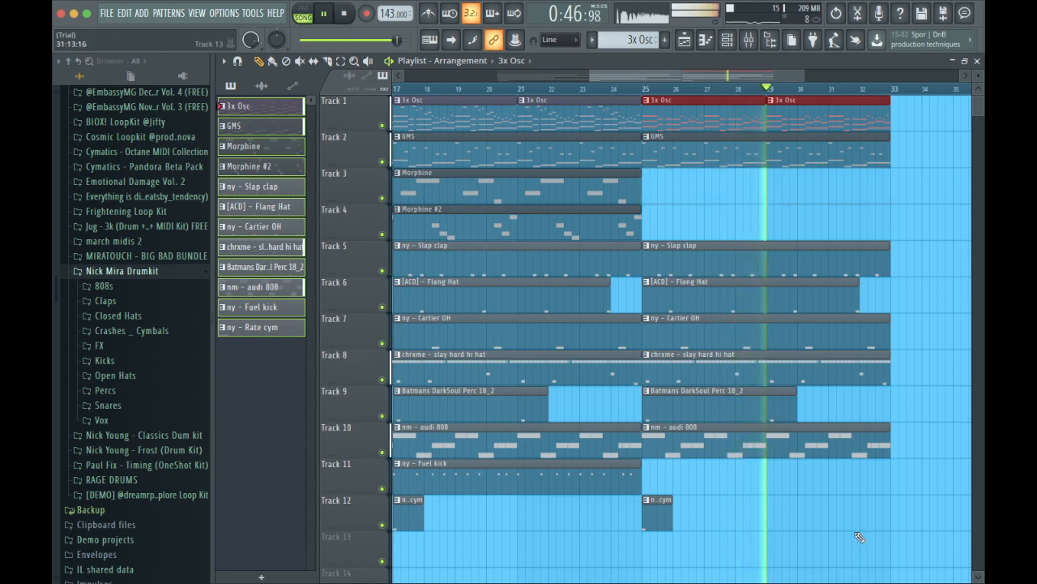
{"action": "left_click_drag", "start_coordinate": [858, 533], "coordinate": [661, 102]}
{"action": "key", "text": "ctrl+b"}
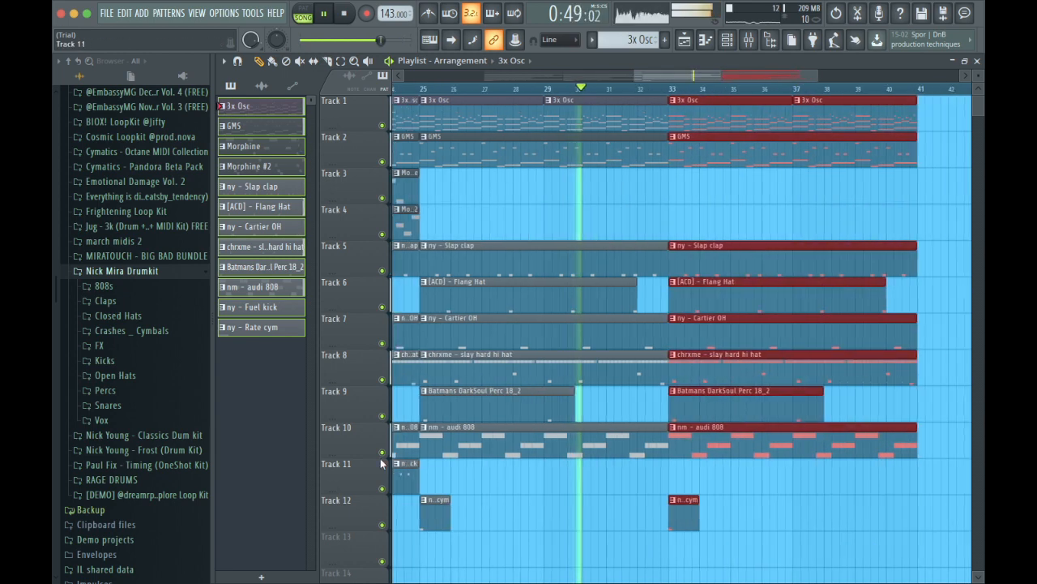
- Place a ny - Fuel kick clip on Track 11 and a Morphine #2 clip on Track 4, both starting at bar 33
{"action": "left_click", "coordinate": [405, 476]}
{"action": "left_click", "coordinate": [670, 468]}
{"action": "scroll", "coordinate": [670, 468], "scroll_direction": "left", "scroll_amount": 4}
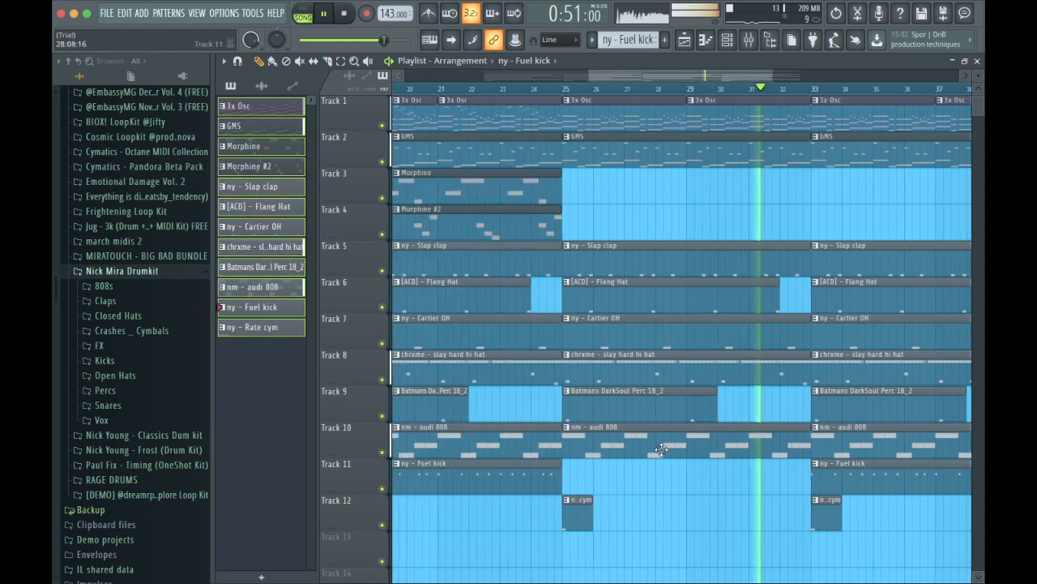
{"action": "left_click", "coordinate": [535, 221]}
{"action": "left_click", "coordinate": [814, 217]}
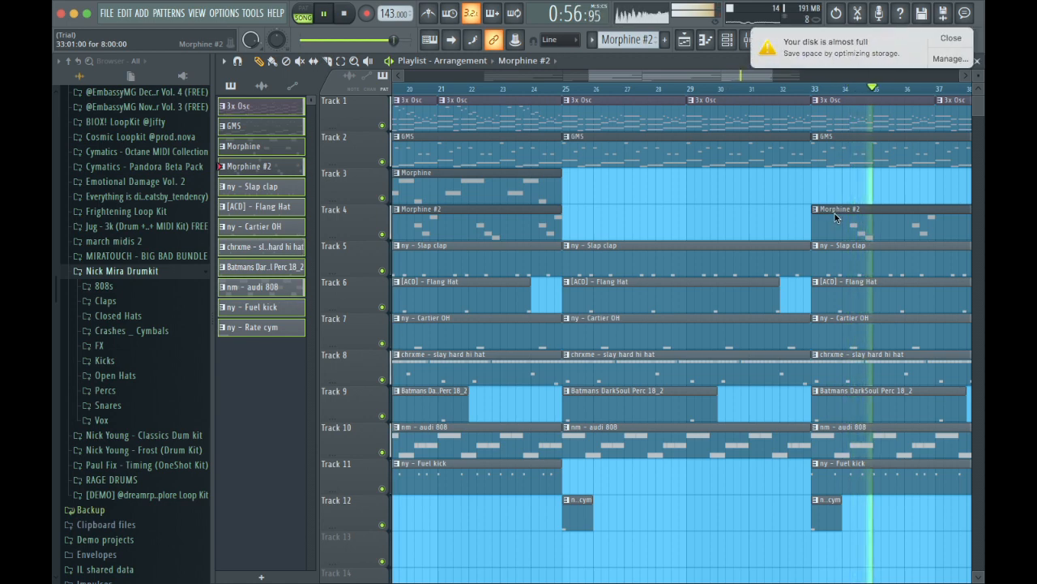
{"action": "left_click", "coordinate": [775, 75]}
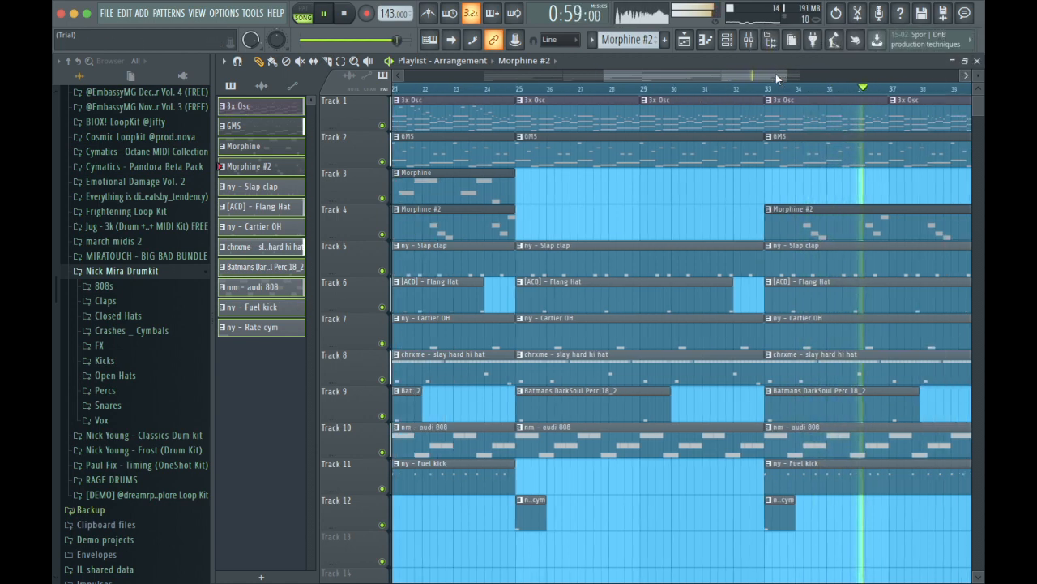
{"action": "left_click_drag", "start_coordinate": [787, 76], "coordinate": [847, 81]}
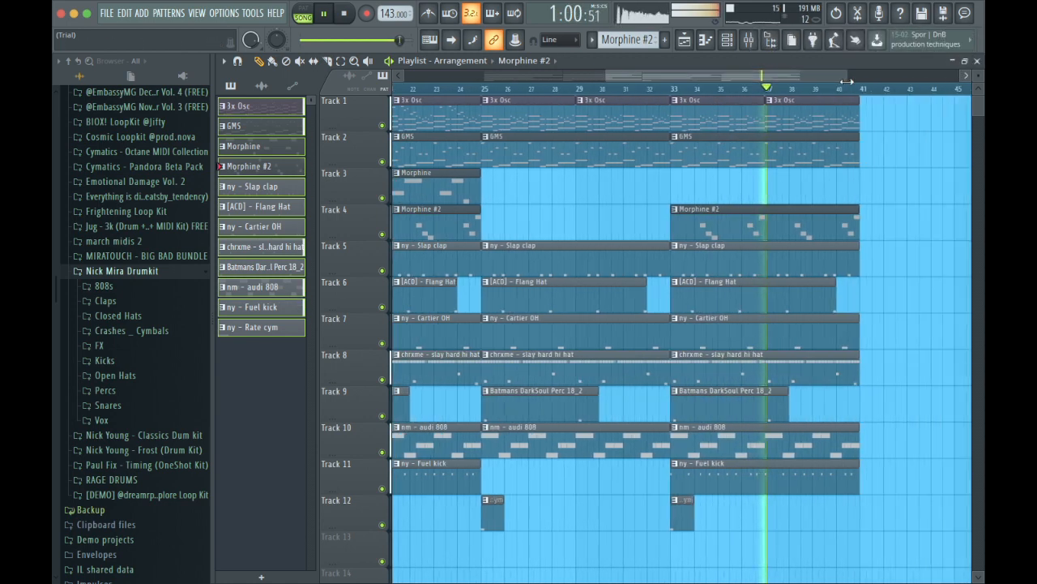
{"action": "left_click", "coordinate": [748, 39]}
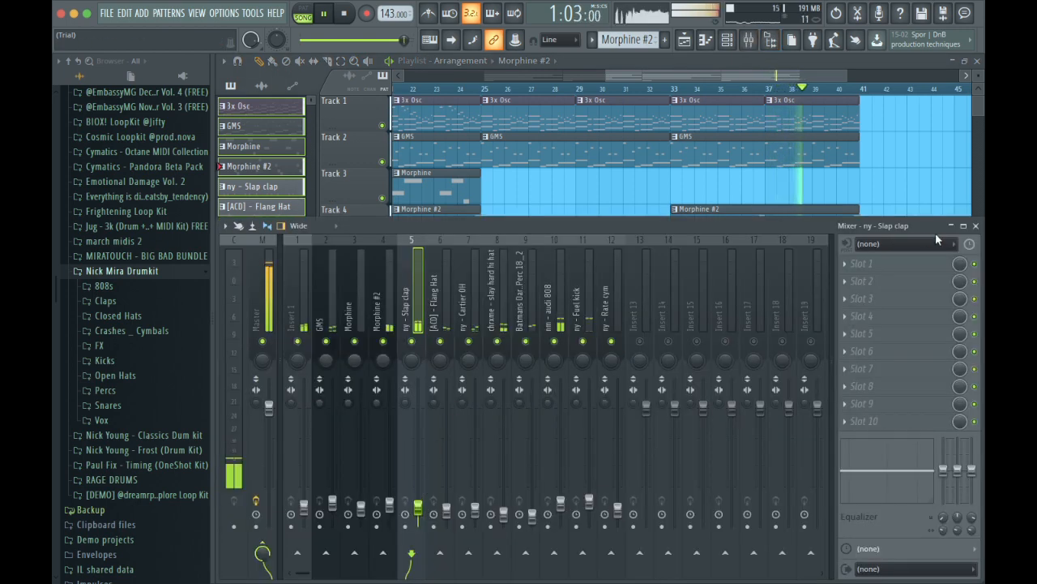
{"action": "left_click", "coordinate": [975, 225]}
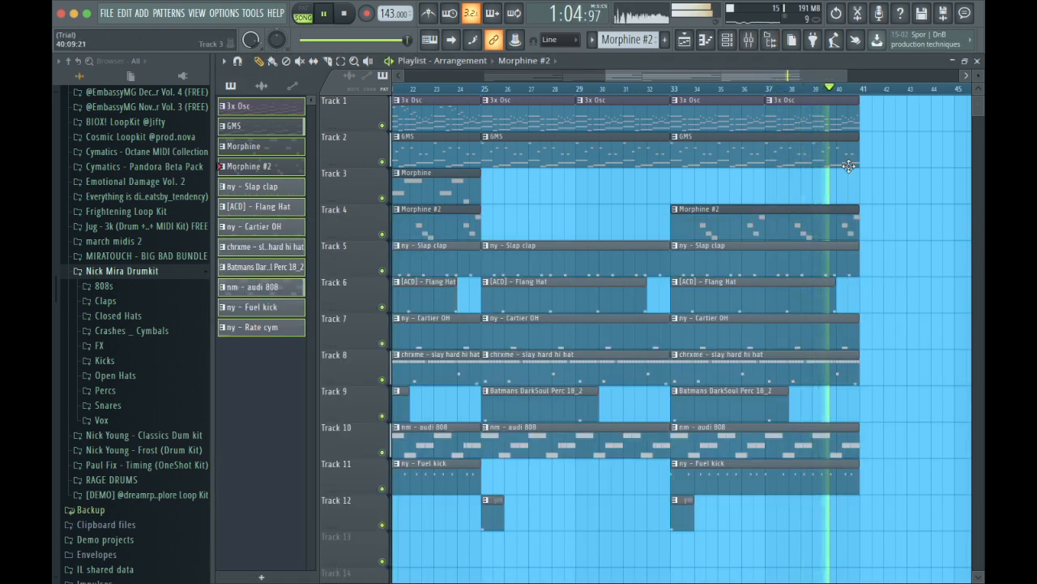
- Replace the two 3x Osc clips in bars 33 to 40 with copies of the 3x Osc clips from bars 25 to 32
{"action": "left_click_drag", "start_coordinate": [816, 113], "coordinate": [736, 115]}
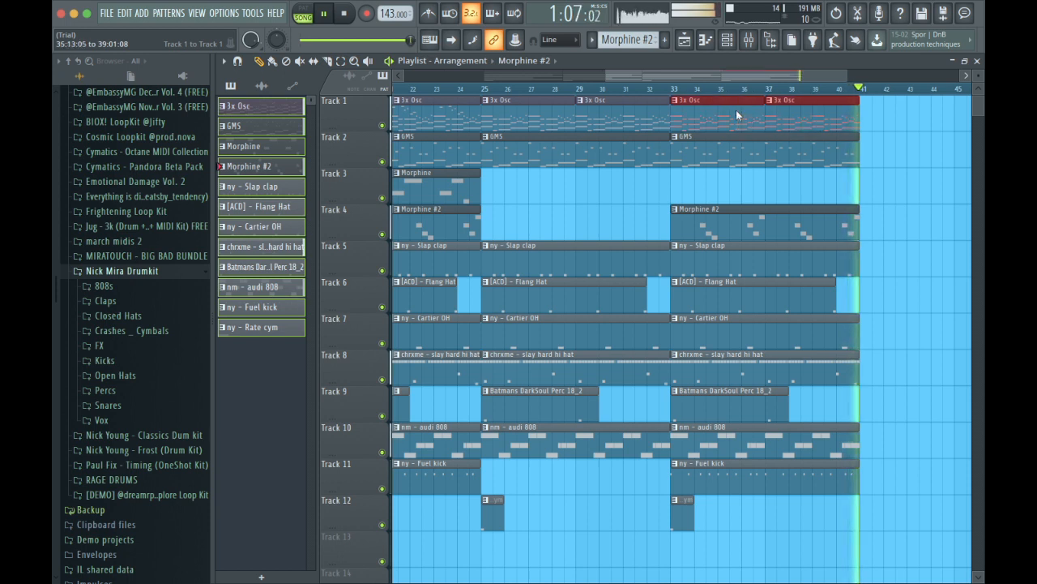
{"action": "key", "text": "Delete"}
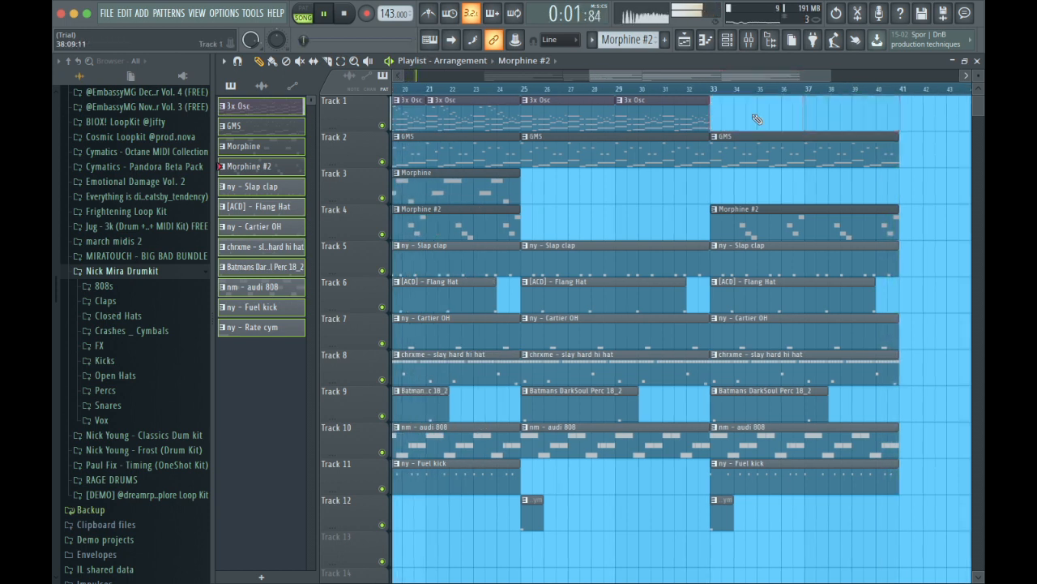
{"action": "key", "text": "ctrl+b"}
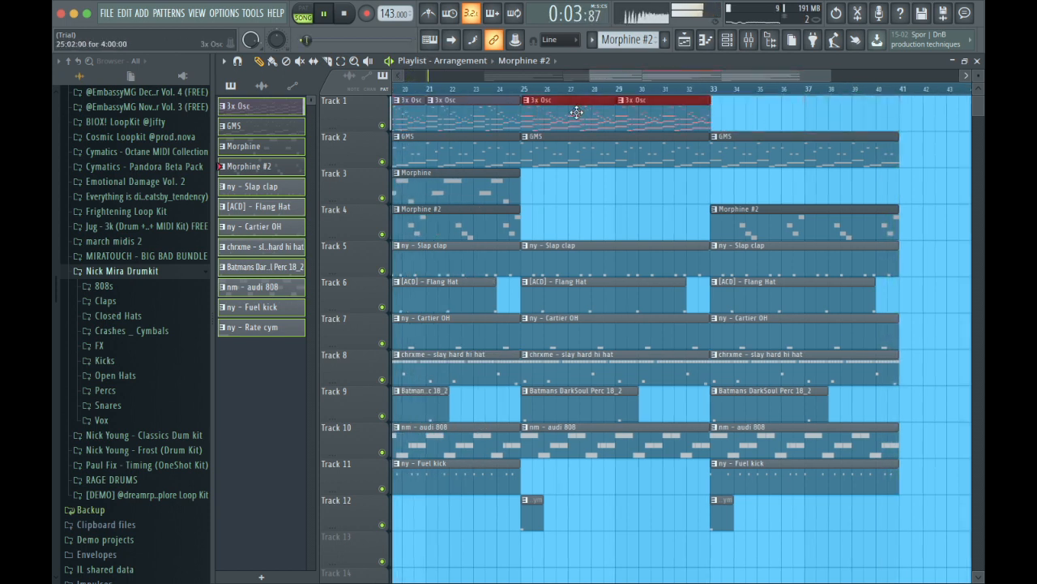
{"action": "key", "text": "ctrl+b"}
{"action": "left_click_drag", "start_coordinate": [763, 112], "coordinate": [933, 107]}
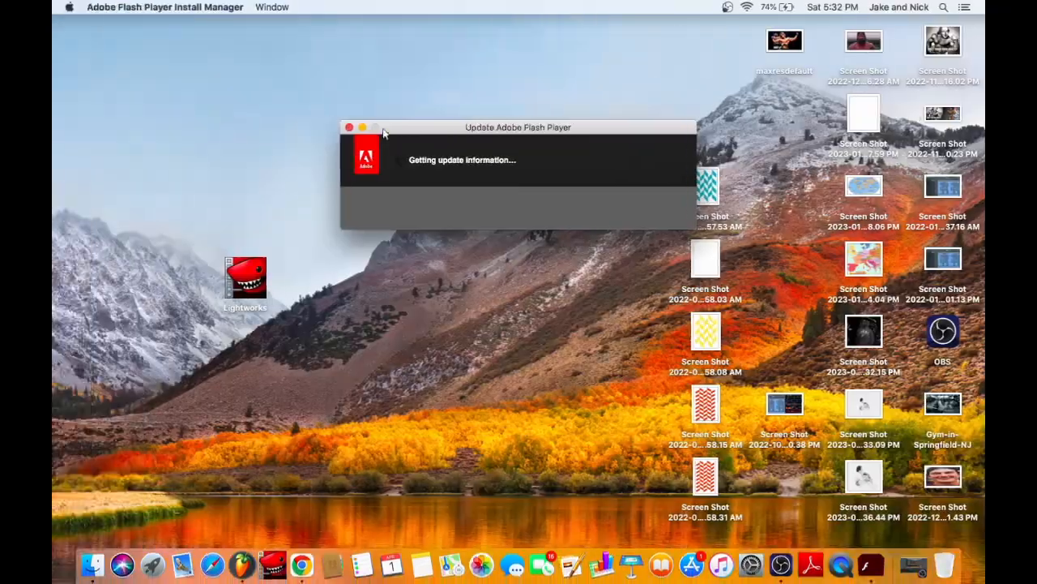
- Close the Adobe Flash Player update window and switch back to the FL Studio playlist
{"action": "left_click", "coordinate": [348, 127]}
{"action": "left_click", "coordinate": [251, 564]}
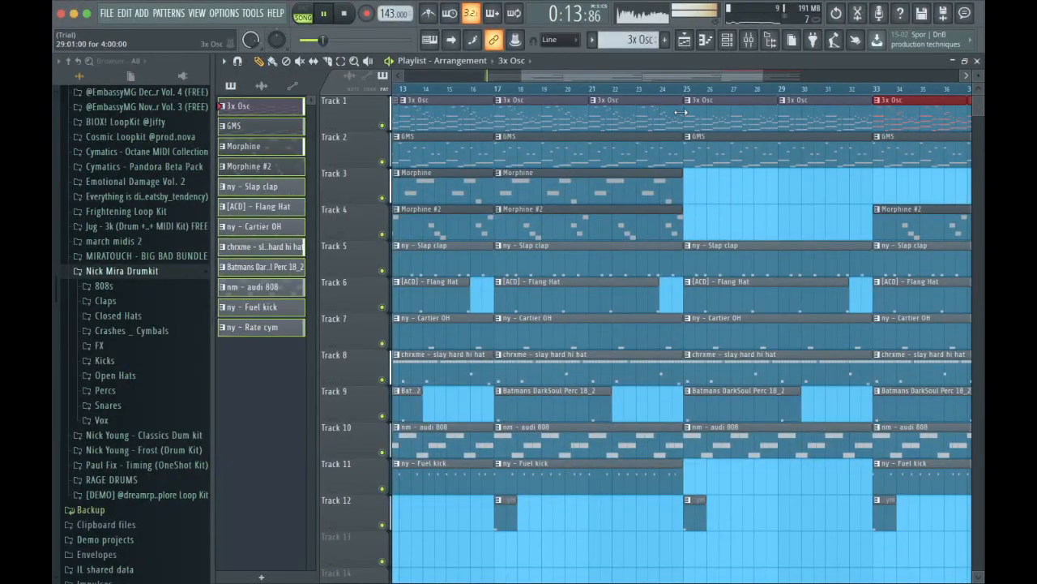
{"action": "left_click_drag", "start_coordinate": [522, 77], "coordinate": [408, 77]}
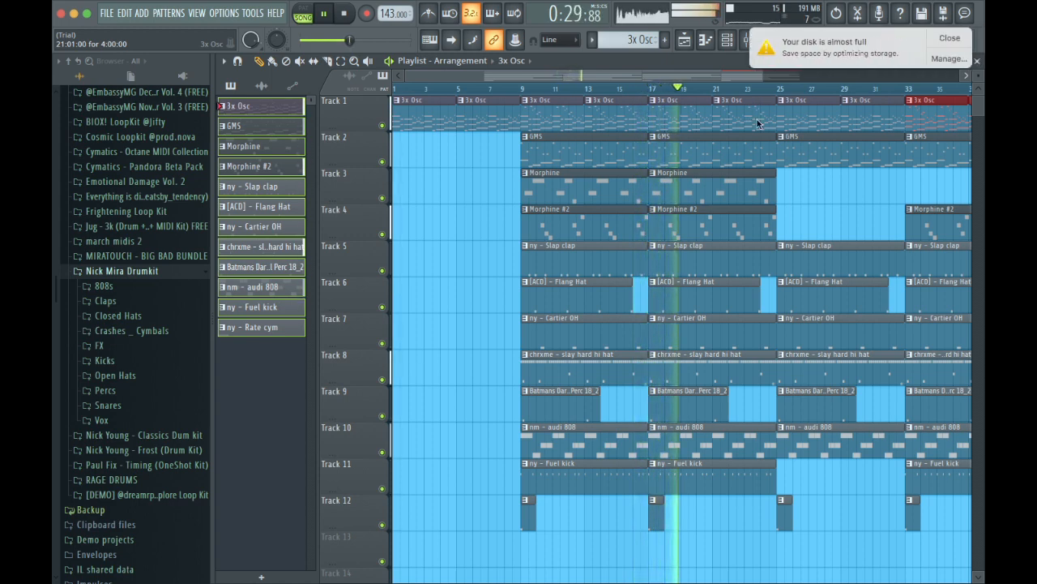
- Dismiss the disk space notifications
{"action": "left_click", "coordinate": [952, 36]}
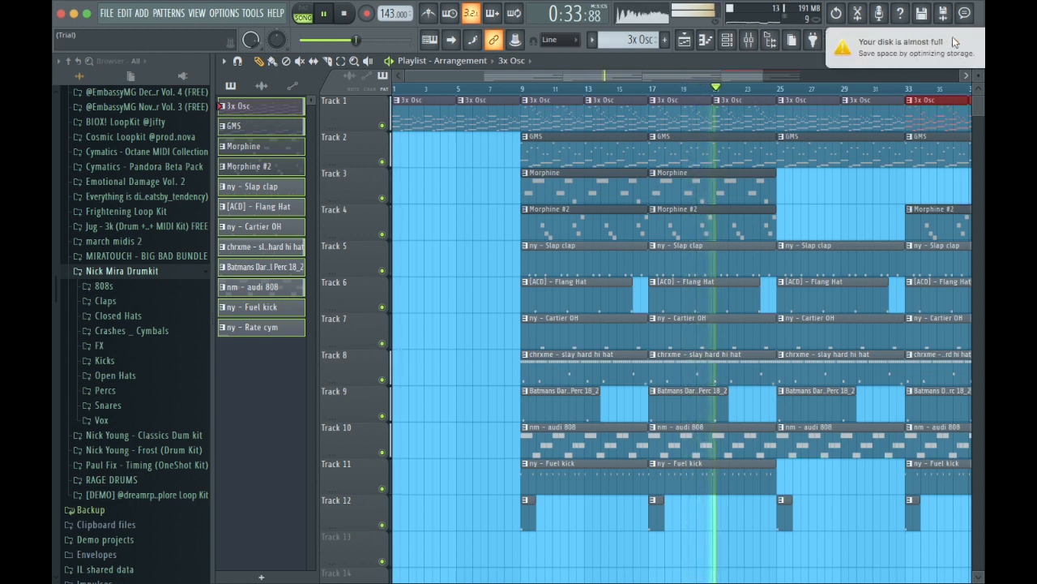
{"action": "left_click", "coordinate": [953, 37]}
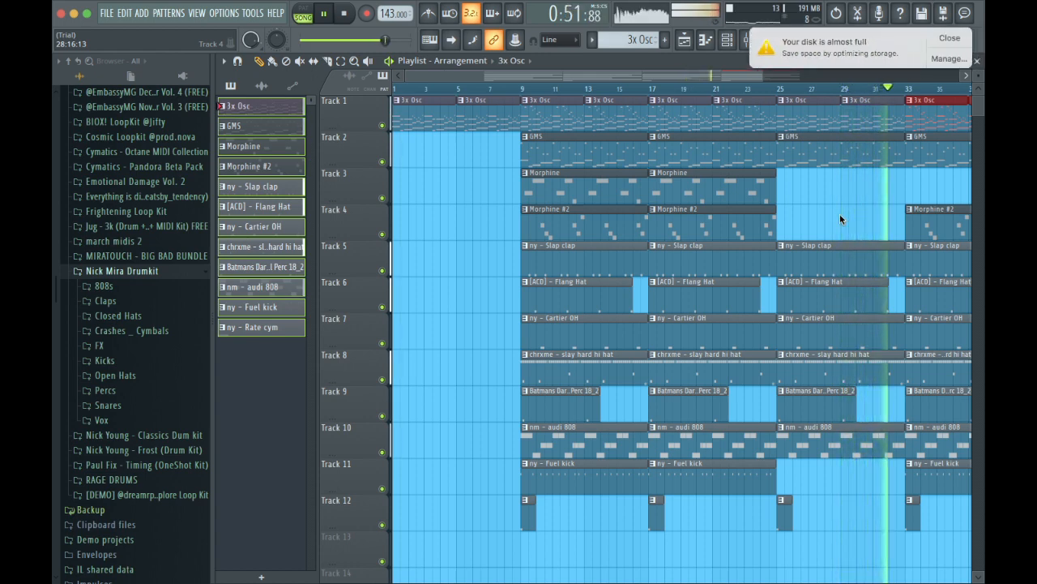
{"action": "left_click", "coordinate": [951, 39]}
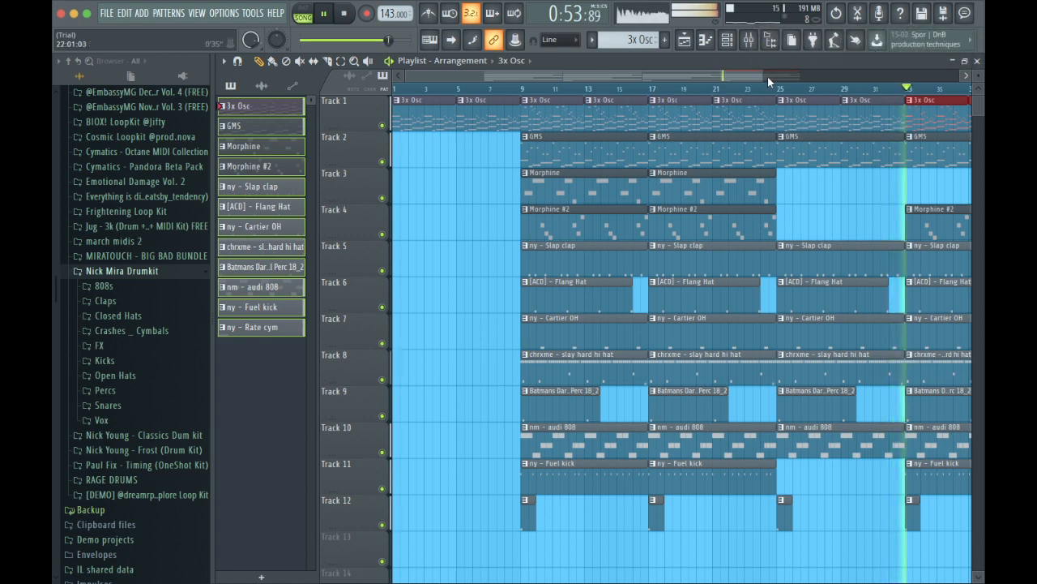
- Select every clip in the arrangement, bars 1 to 40, and duplicate them all to bar 41
{"action": "left_click_drag", "start_coordinate": [767, 76], "coordinate": [936, 77]}
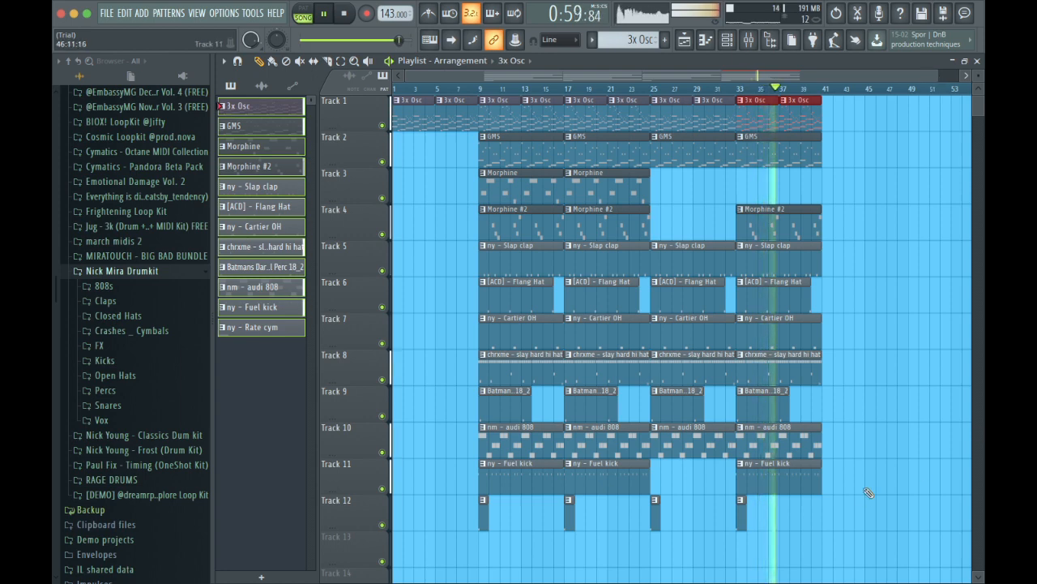
{"action": "key", "text": "ctrl+a"}
{"action": "key", "text": "ctrl+b"}
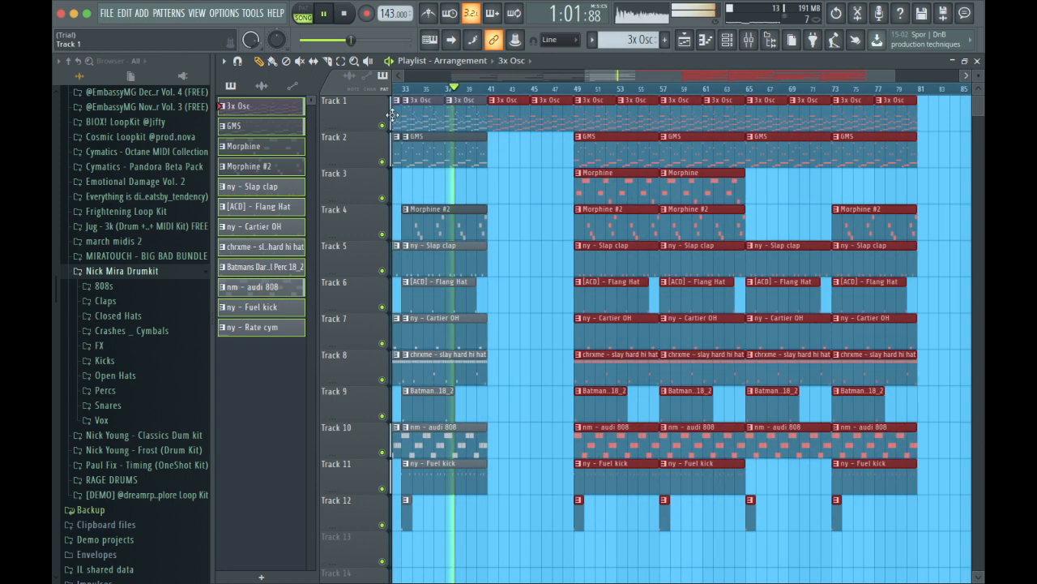
- Duplicate the GMS clip from bars 33 to 40 into bars 41 to 48 on Track 2
{"action": "left_click", "coordinate": [456, 150], "text": "ctrl"}
{"action": "key", "text": "ctrl+b"}
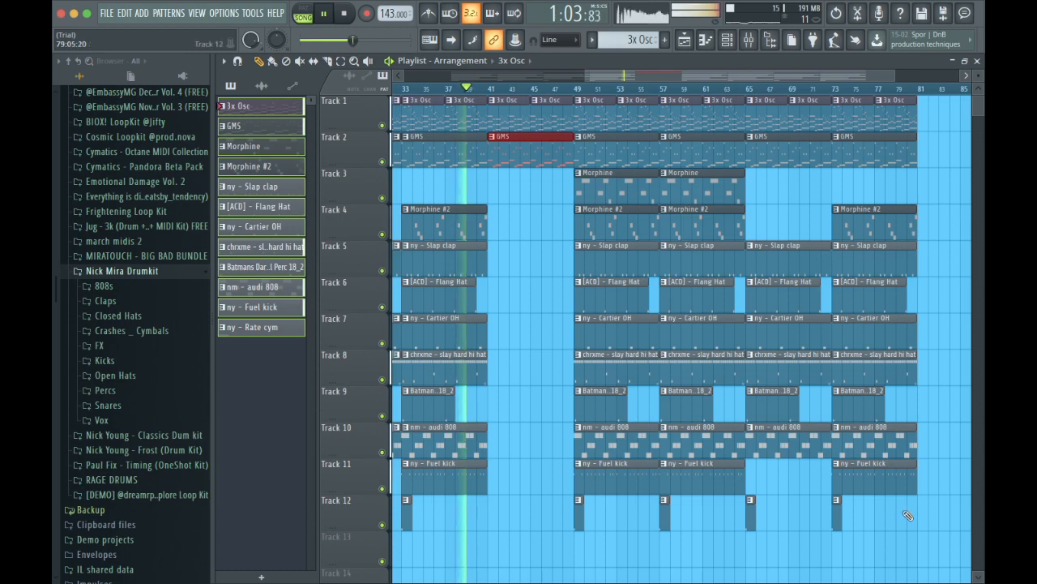
- Select all clips in bars 41 to 80 on every track and duplicate them to bar 81
{"action": "left_click_drag", "start_coordinate": [907, 515], "coordinate": [523, 102], "text": "ctrl"}
{"action": "key", "text": "ctrl+b"}
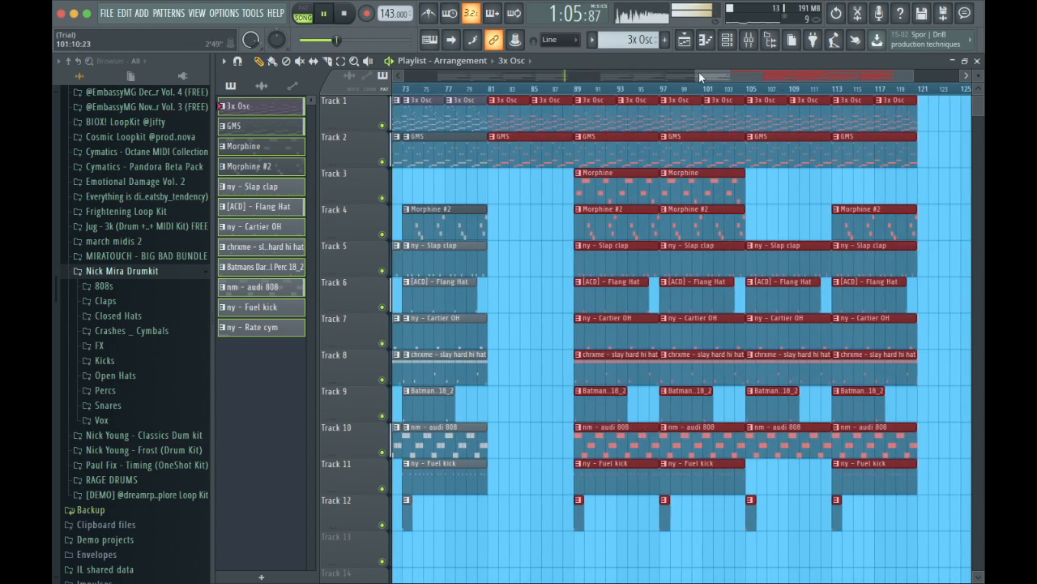
- Delete all clips in bars 113 to 120, and the GMS clips in bars 41 to 48 and 81 to 88 on Track 2
{"action": "left_click_drag", "start_coordinate": [699, 75], "coordinate": [403, 77]}
{"action": "scroll", "coordinate": [536, 197], "scroll_direction": "right", "scroll_amount": 2}
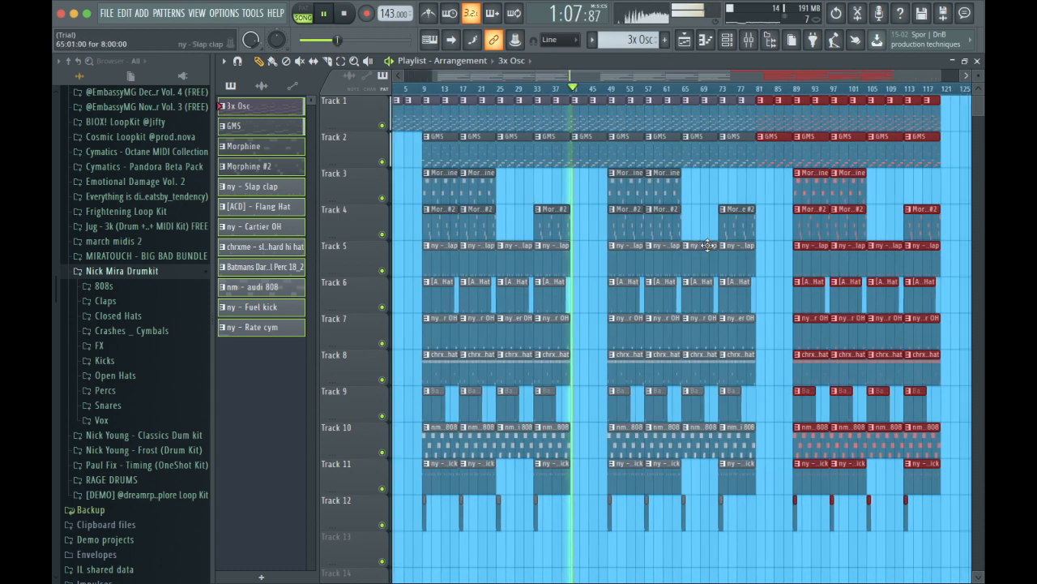
{"action": "scroll", "coordinate": [536, 197], "scroll_direction": "down", "scroll_amount": 1}
{"action": "left_click_drag", "start_coordinate": [902, 473], "coordinate": [858, 89], "text": "ctrl"}
{"action": "key", "text": "Delete"}
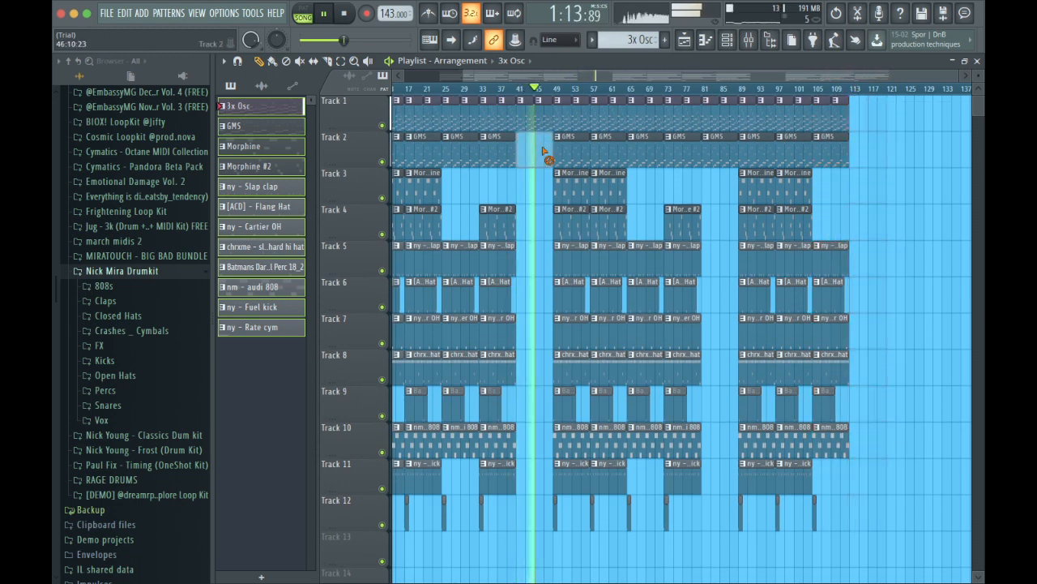
{"action": "scroll", "coordinate": [735, 176], "scroll_direction": "left", "scroll_amount": 3}
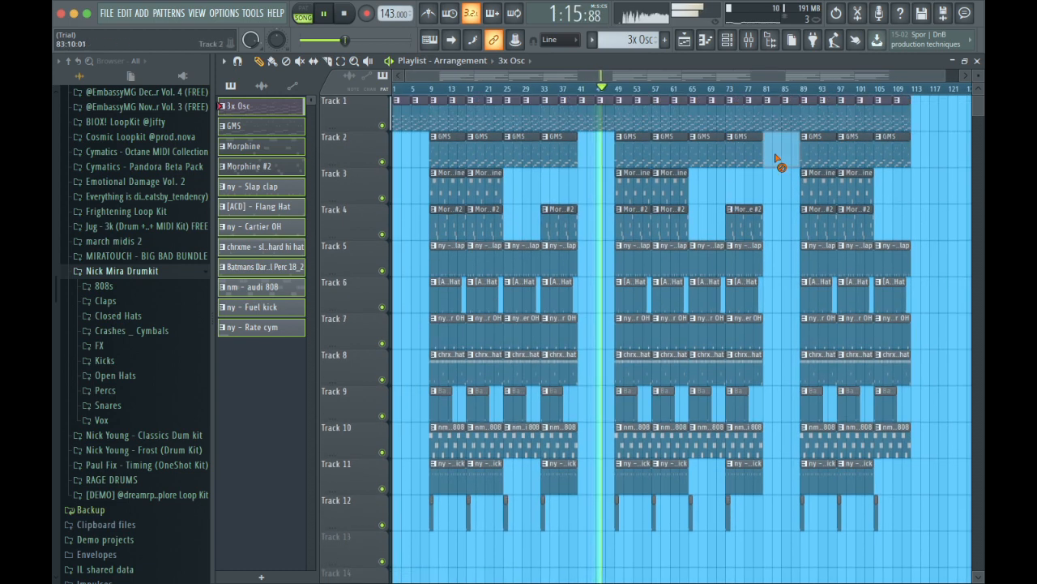
- Create an automation clip for the Master mixer track's volume
{"action": "left_click", "coordinate": [748, 40]}
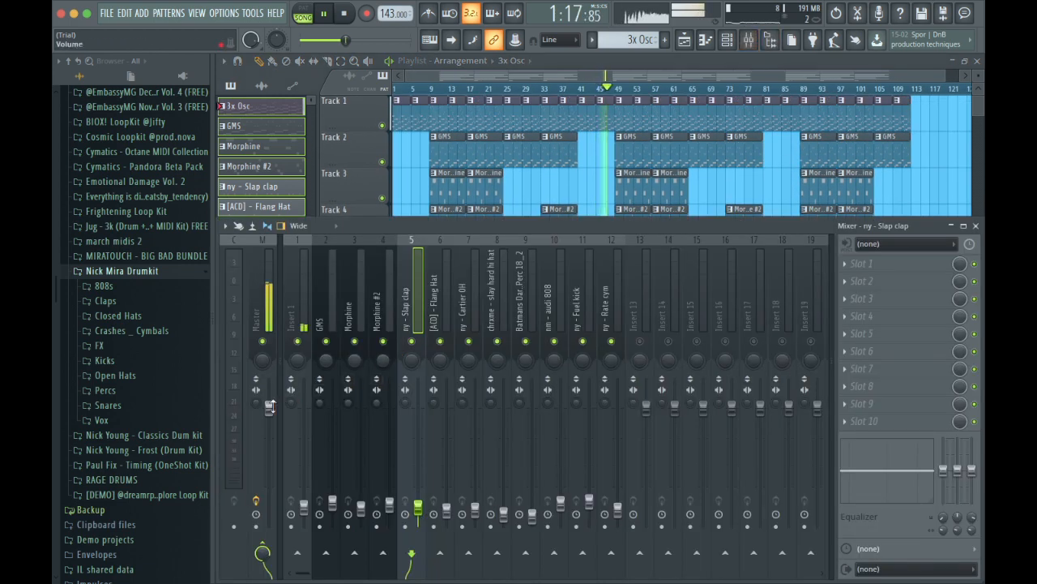
{"action": "right_click", "coordinate": [270, 406]}
{"action": "left_click", "coordinate": [317, 469]}
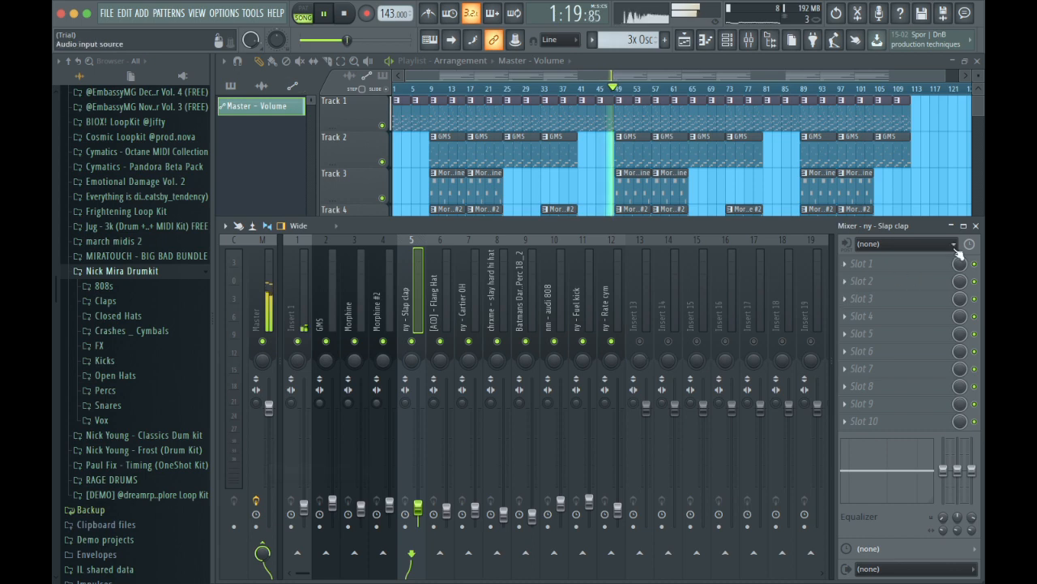
{"action": "left_click", "coordinate": [977, 226]}
- Shape the Master - Volume automation clip on Track 13 into a fade-out from bar 105 down to zero at bar 113
{"action": "scroll", "coordinate": [823, 423], "scroll_direction": "down", "scroll_amount": 4}
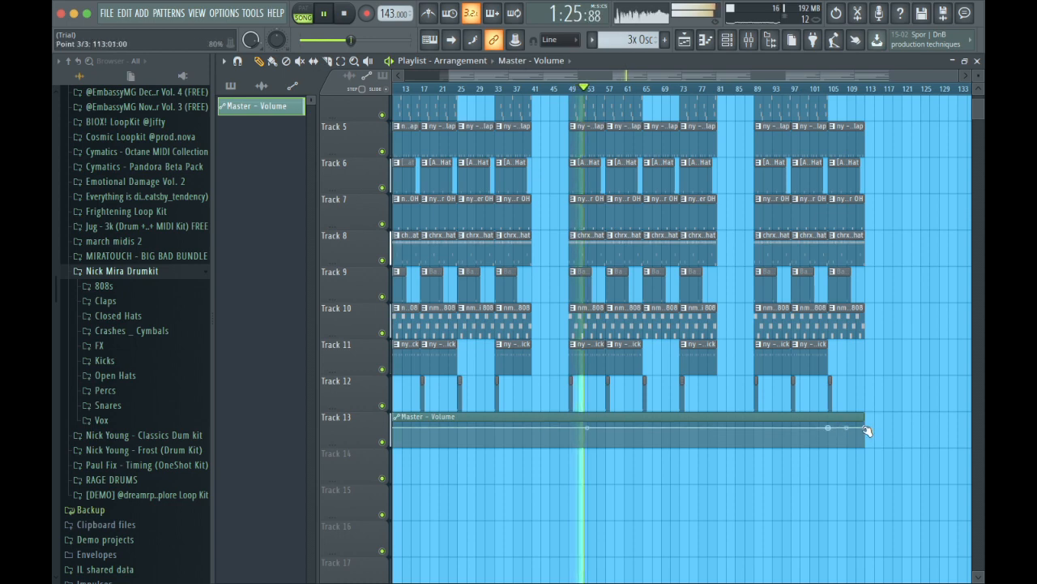
{"action": "scroll", "coordinate": [846, 338], "scroll_direction": "up", "scroll_amount": 3}
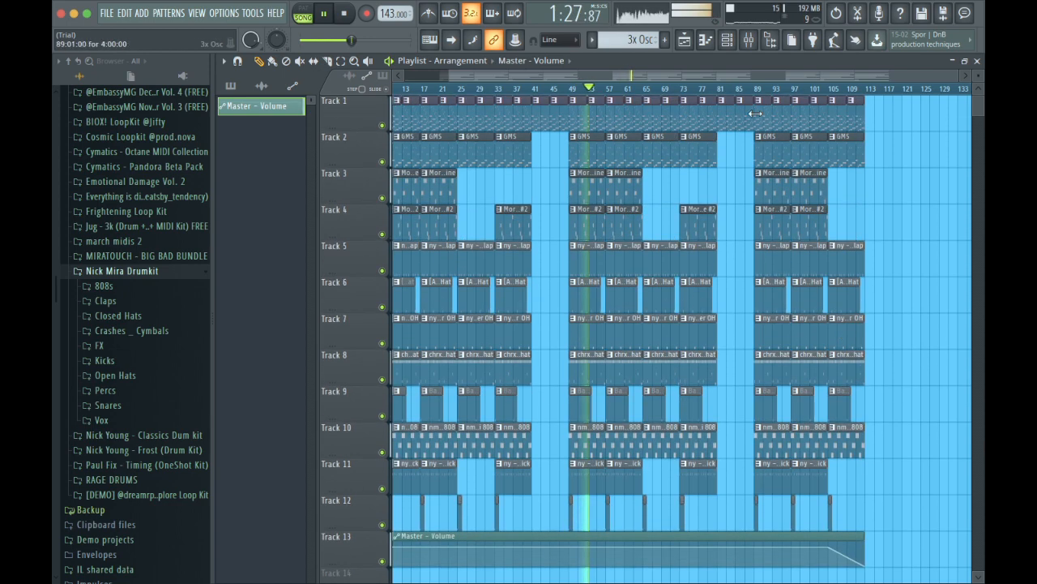
- Raise the Morphine mixer track's volume to about 17% and slightly adjust the Insert 1 track's volume
{"action": "left_click", "coordinate": [749, 40]}
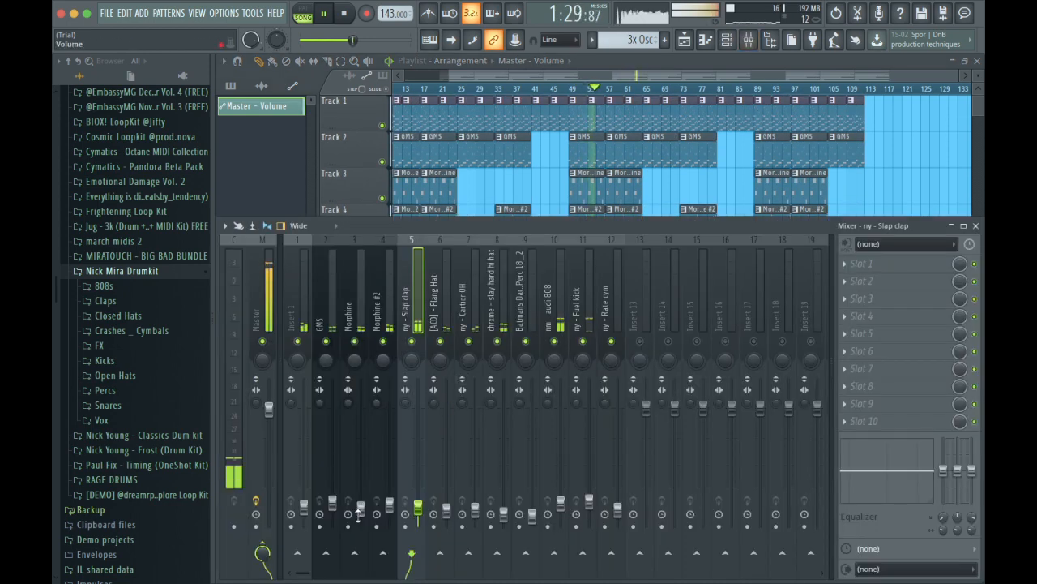
{"action": "left_click", "coordinate": [361, 509]}
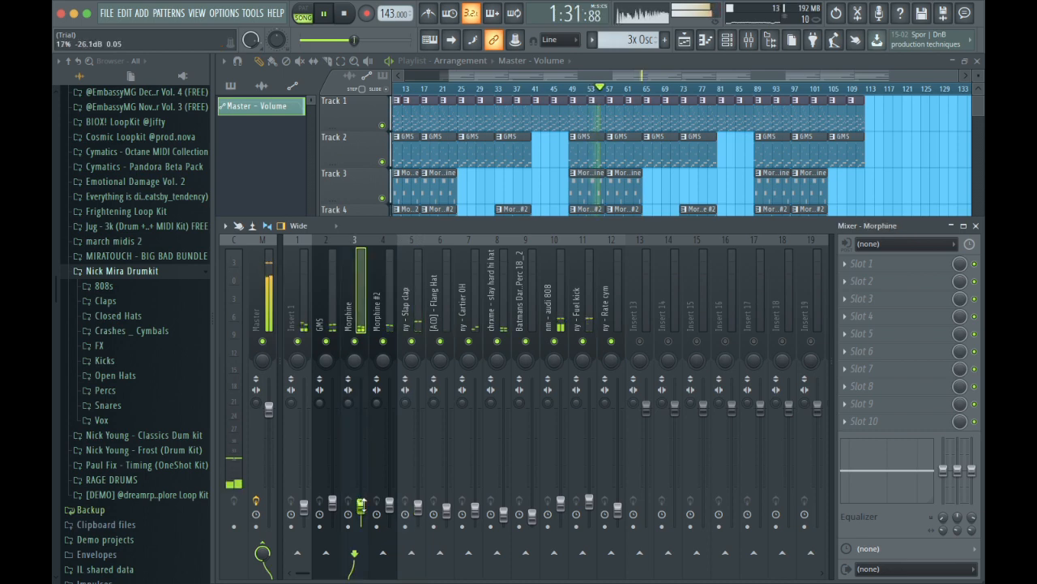
{"action": "left_click", "coordinate": [304, 506]}
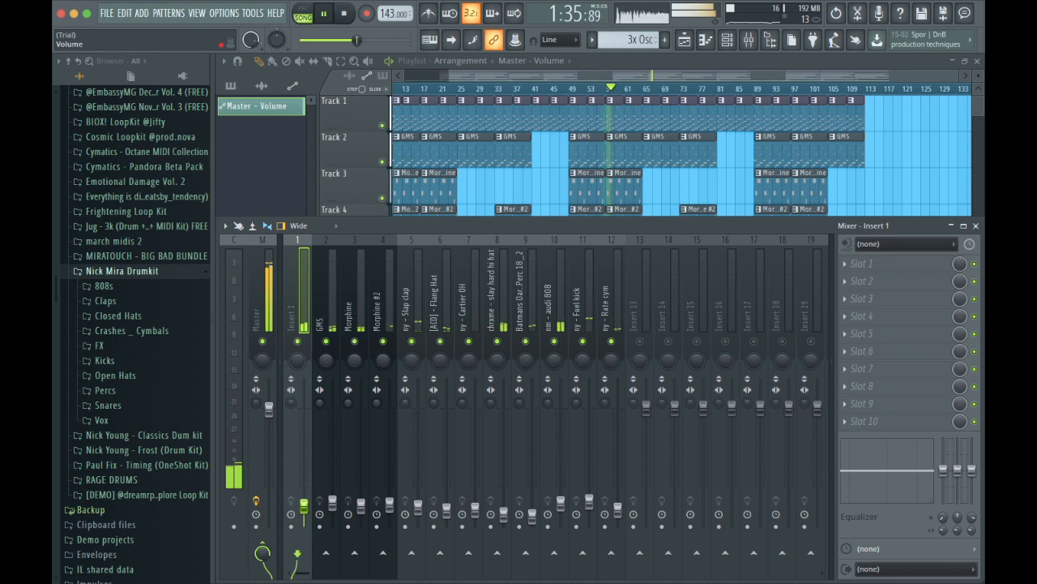
{"action": "left_click", "coordinate": [976, 227]}
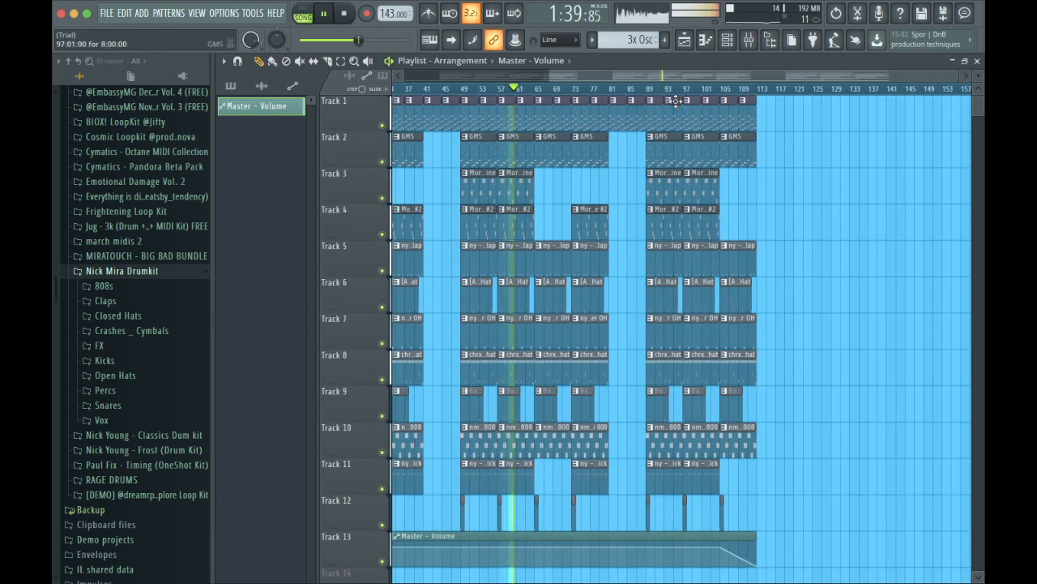
- Slightly raise the ny - Slap clap track's volume and set the chrxme - slay hard hi hat track to about 10%
{"action": "left_click", "coordinate": [749, 40]}
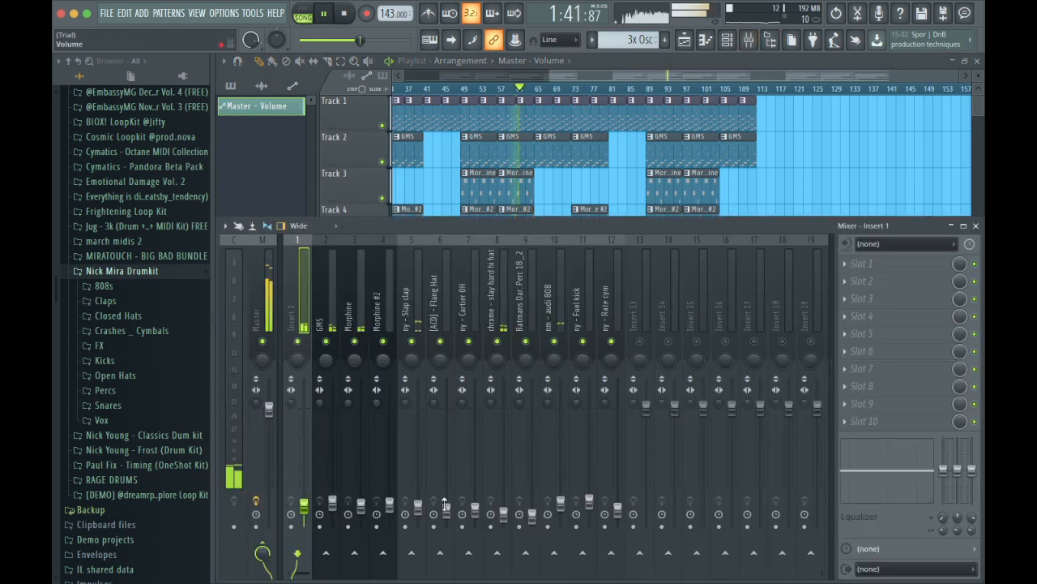
{"action": "left_click", "coordinate": [417, 505]}
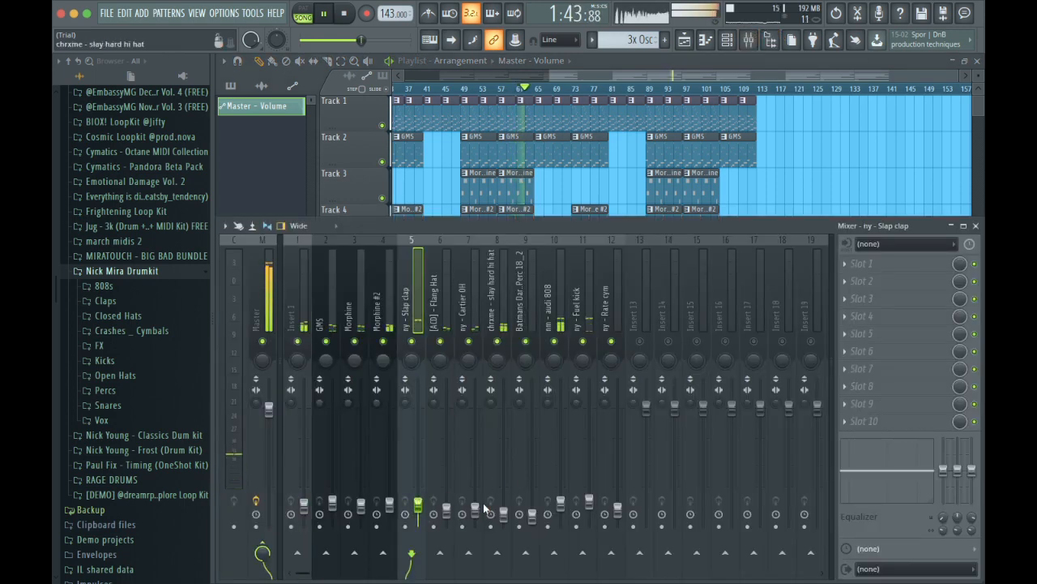
{"action": "left_click", "coordinate": [474, 509]}
{"action": "left_click", "coordinate": [504, 510]}
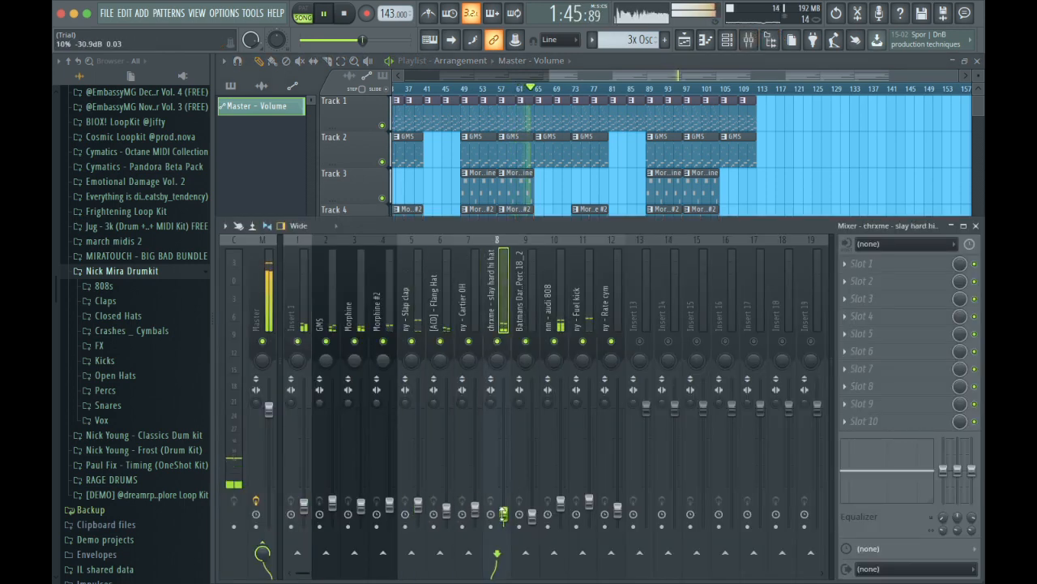
{"action": "left_click", "coordinate": [977, 227]}
{"action": "scroll", "coordinate": [707, 258], "scroll_direction": "left", "scroll_amount": 5}
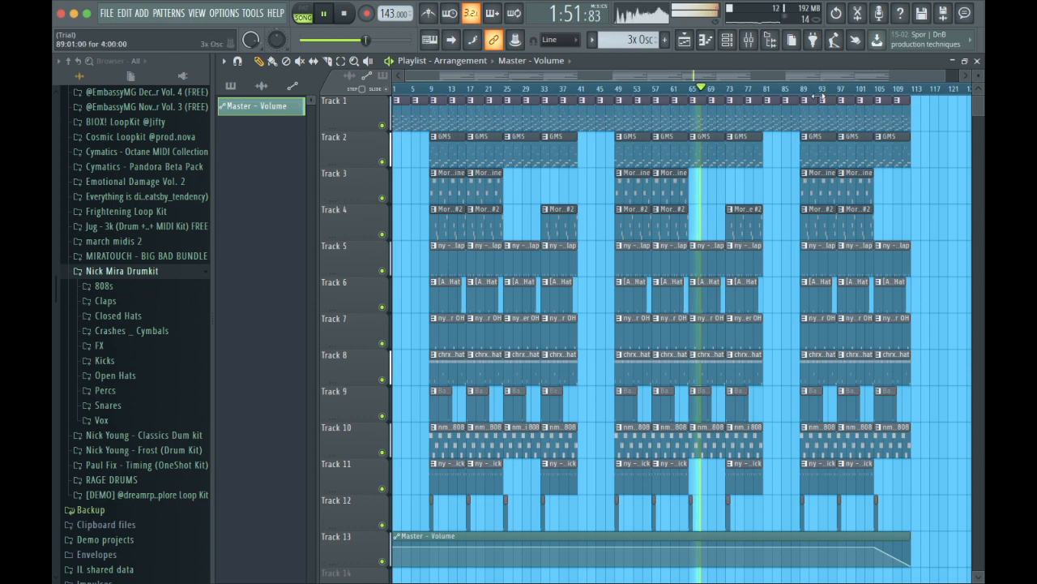
{"action": "left_click_drag", "start_coordinate": [946, 76], "coordinate": [979, 77]}
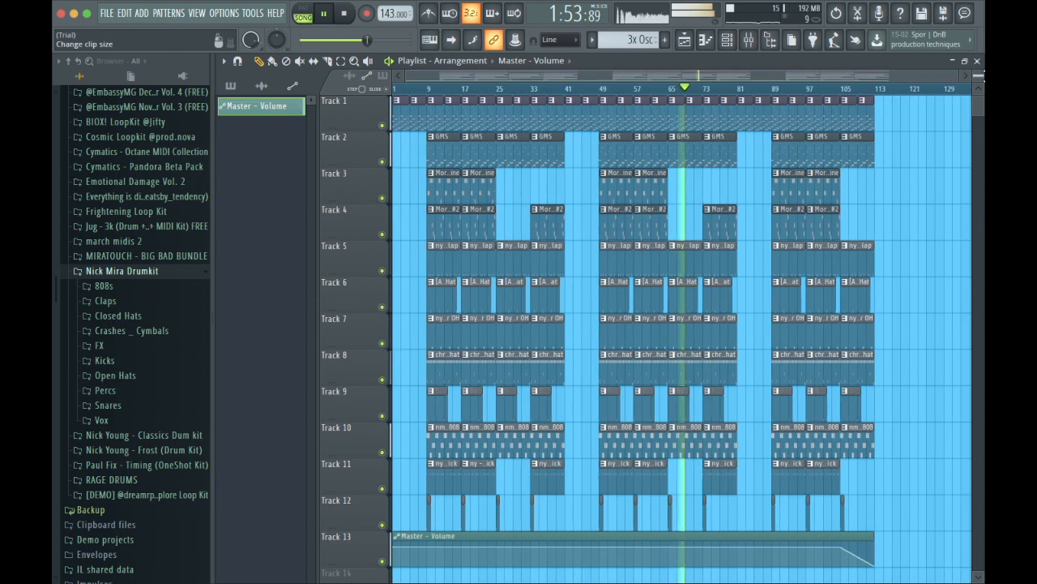